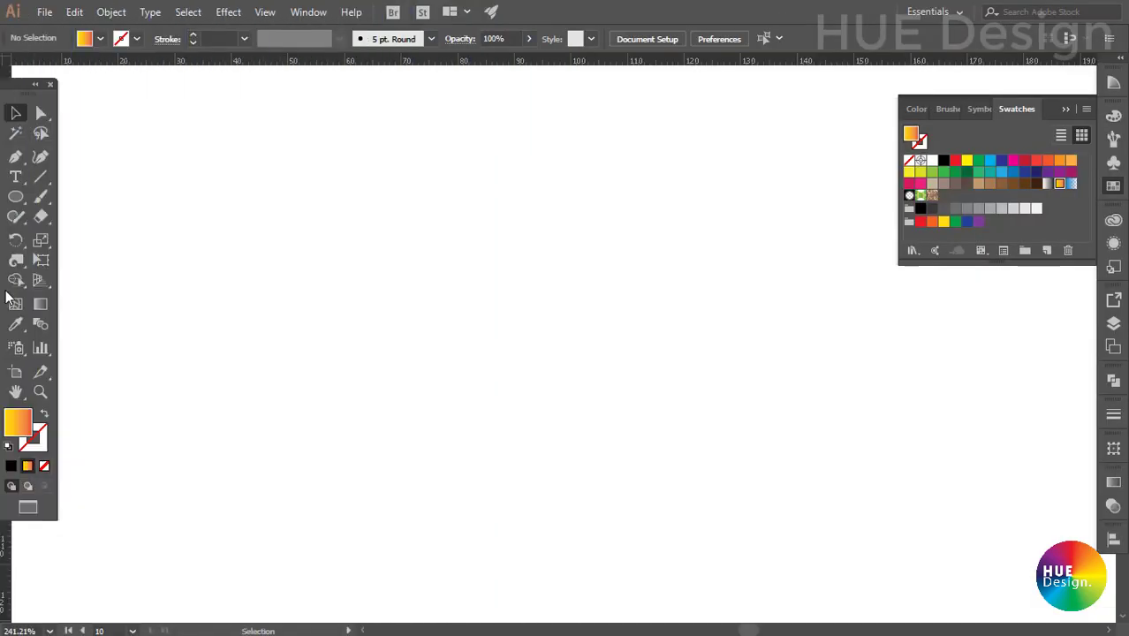
Make the Width Tool current and reopen the liquify flyout showing Warp, Twirl, Pucker and the rest.
click(41, 259)
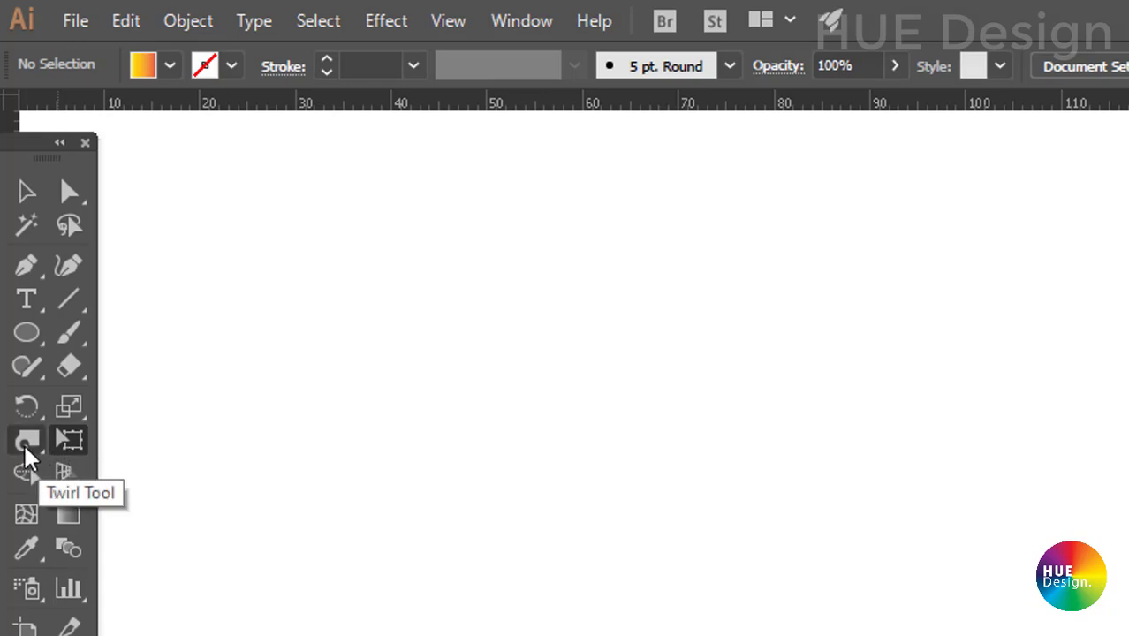
click(22, 357)
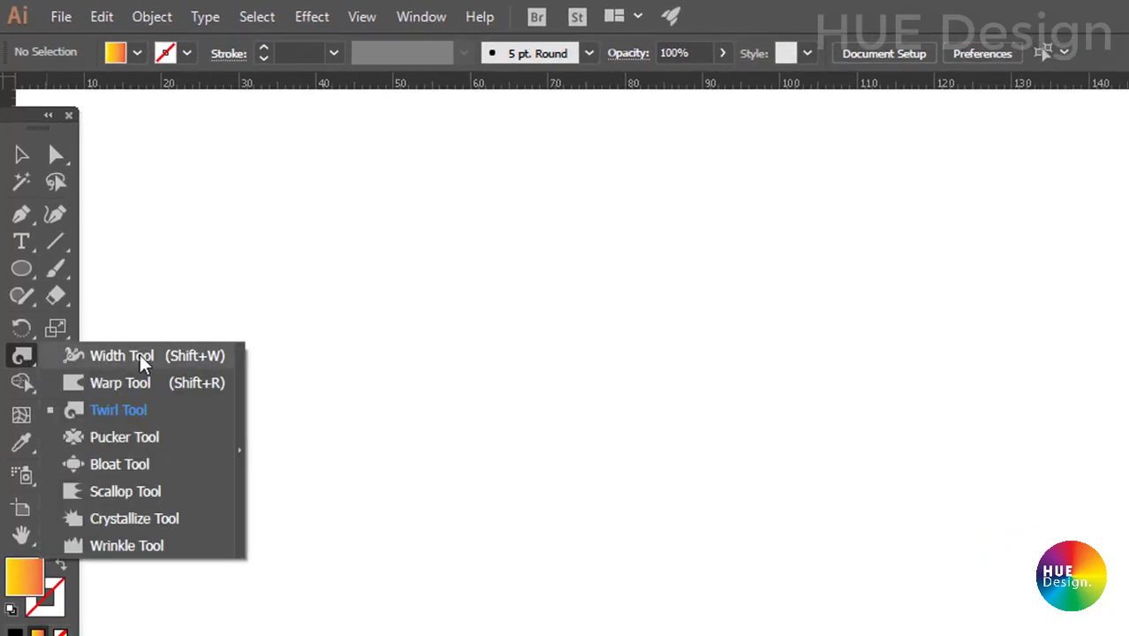
click(21, 357)
click(93, 364)
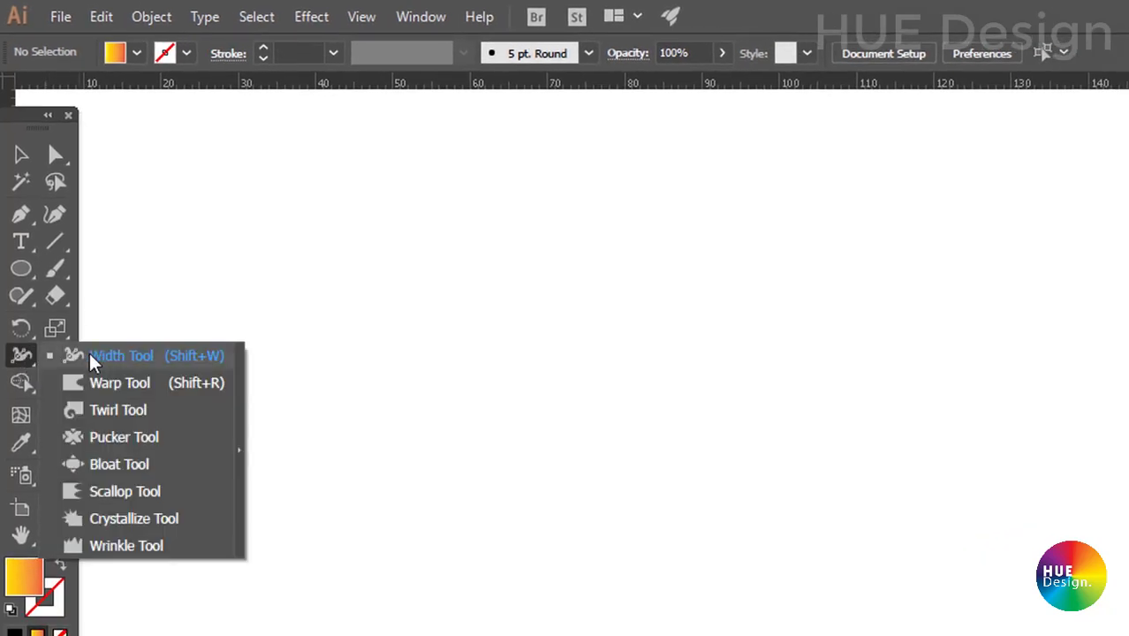
click(16, 357)
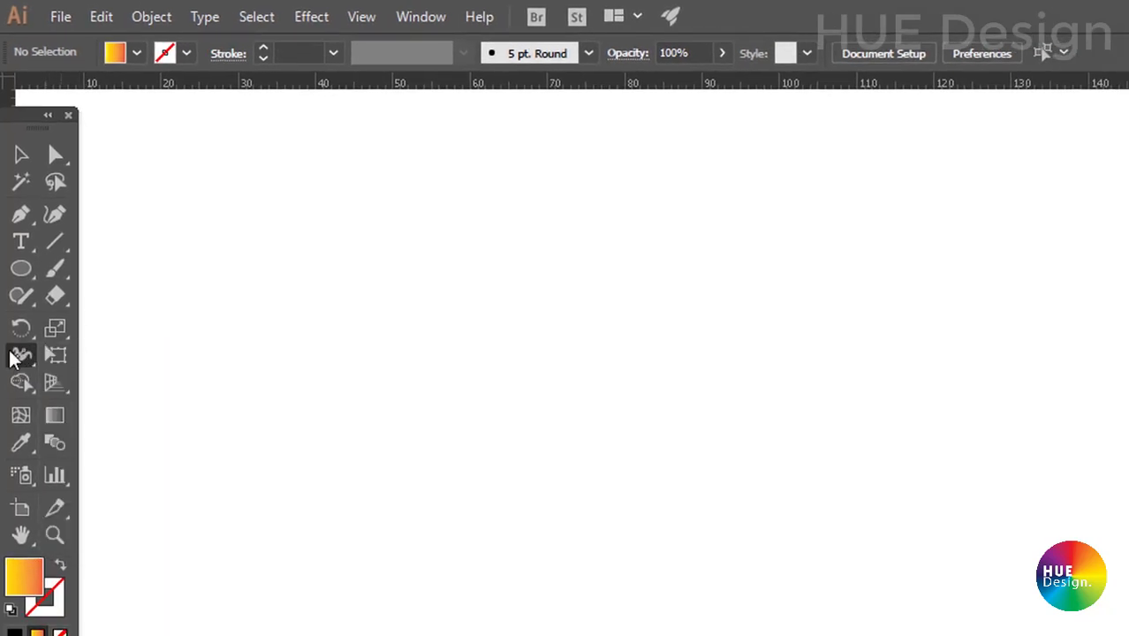
click(17, 359)
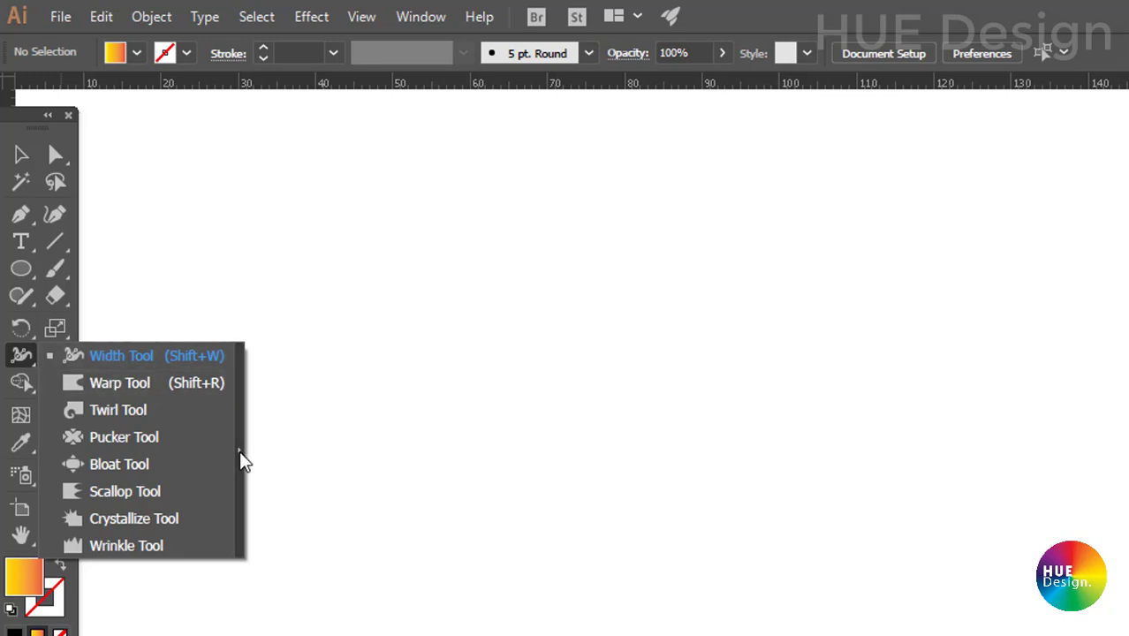
Tear the liquify tools off into a floating panel and move it aside.
click(242, 457)
mouse_move(177, 374)
mouse_down()
mouse_move(237, 293)
mouse_move(245, 116)
mouse_up()
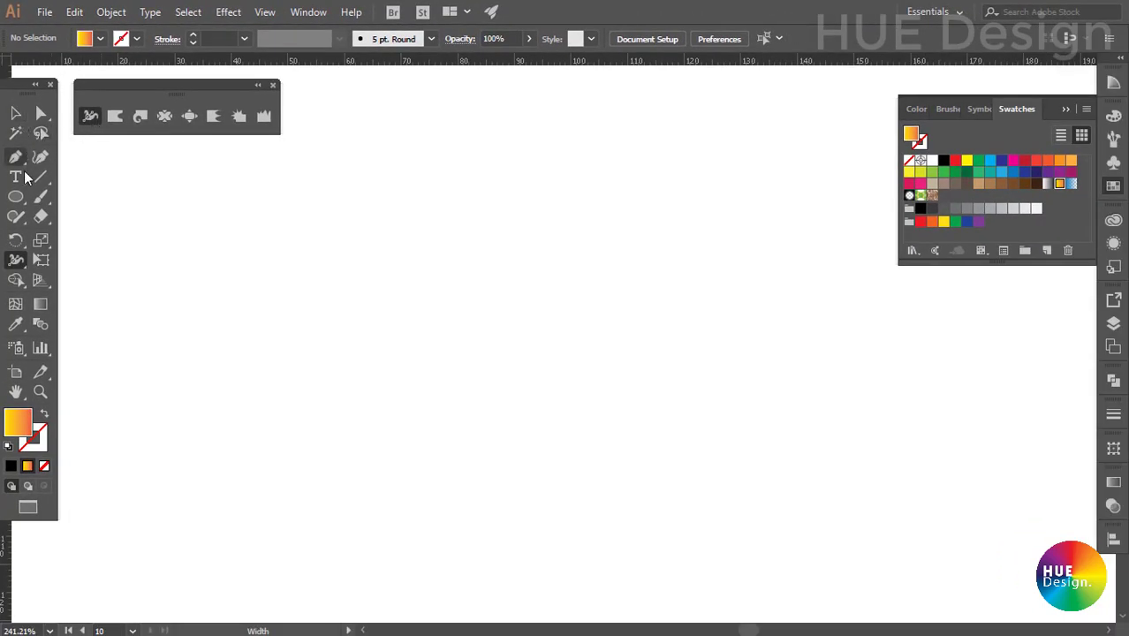
click(19, 200)
Draw a circle with a black outline, fill it yellow, and move it right.
mouse_move(116, 214)
mouse_down()
mouse_move(195, 310)
mouse_move(221, 318)
mouse_up()
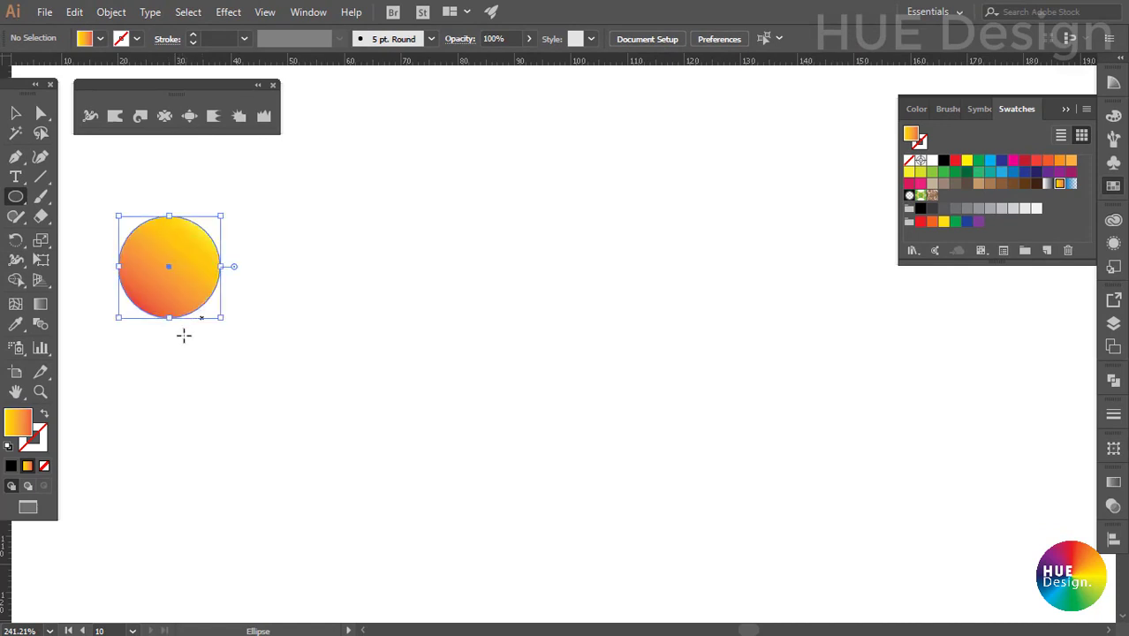
click(9, 451)
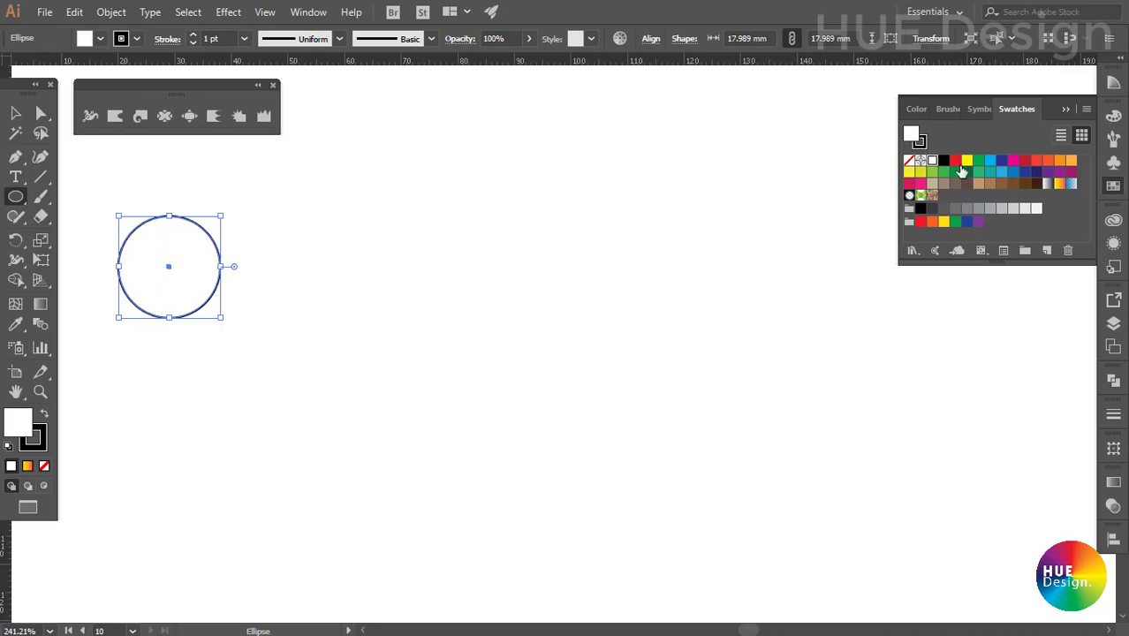
click(956, 161)
click(967, 161)
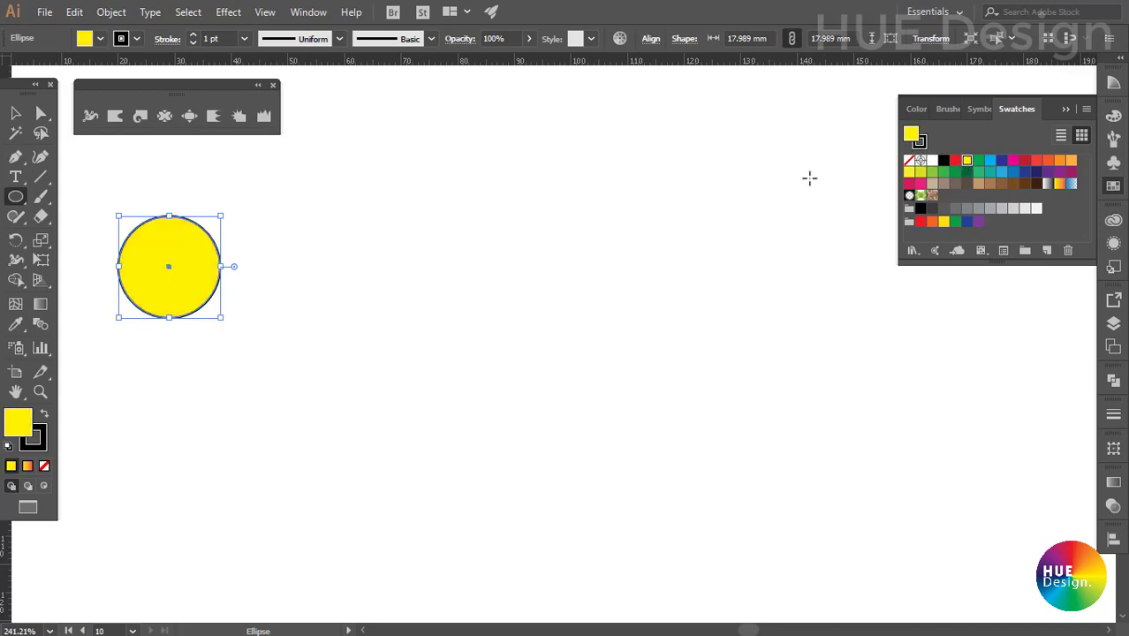
click(15, 113)
drag(154, 236, 245, 218)
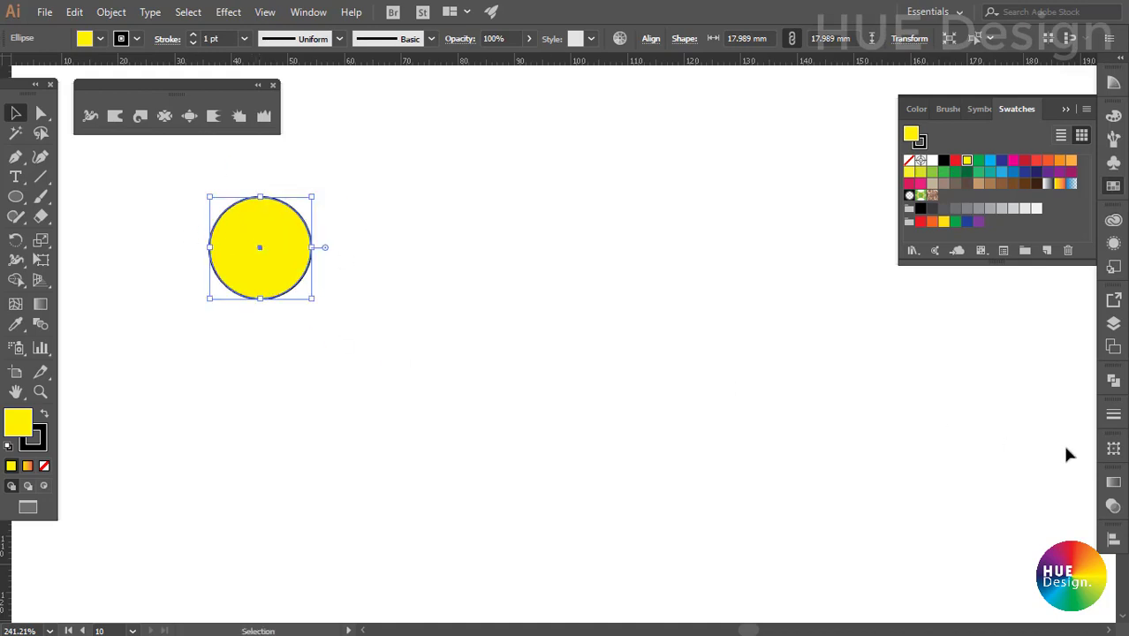
Check the Stroke settings, keeping the outline weight at 1 pt.
click(1114, 414)
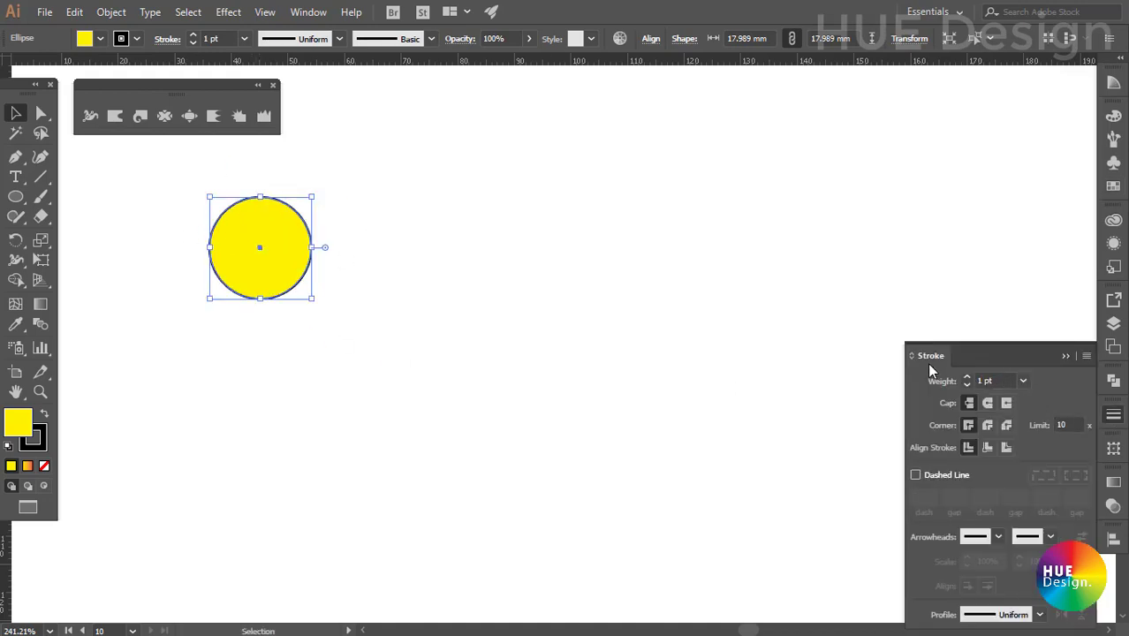
click(1023, 381)
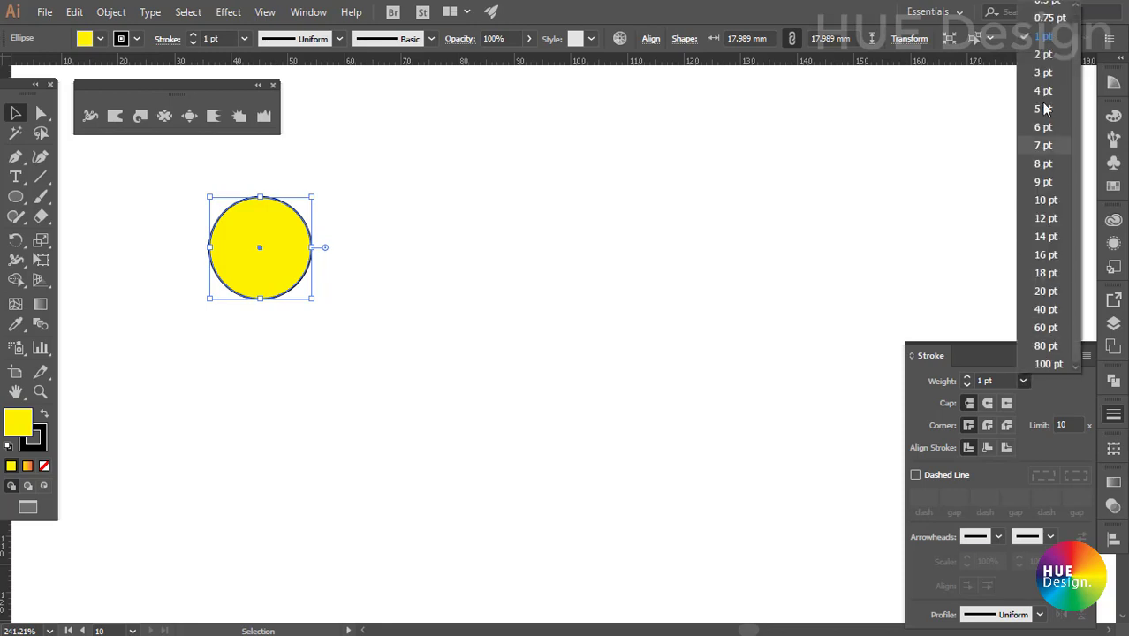
click(1059, 399)
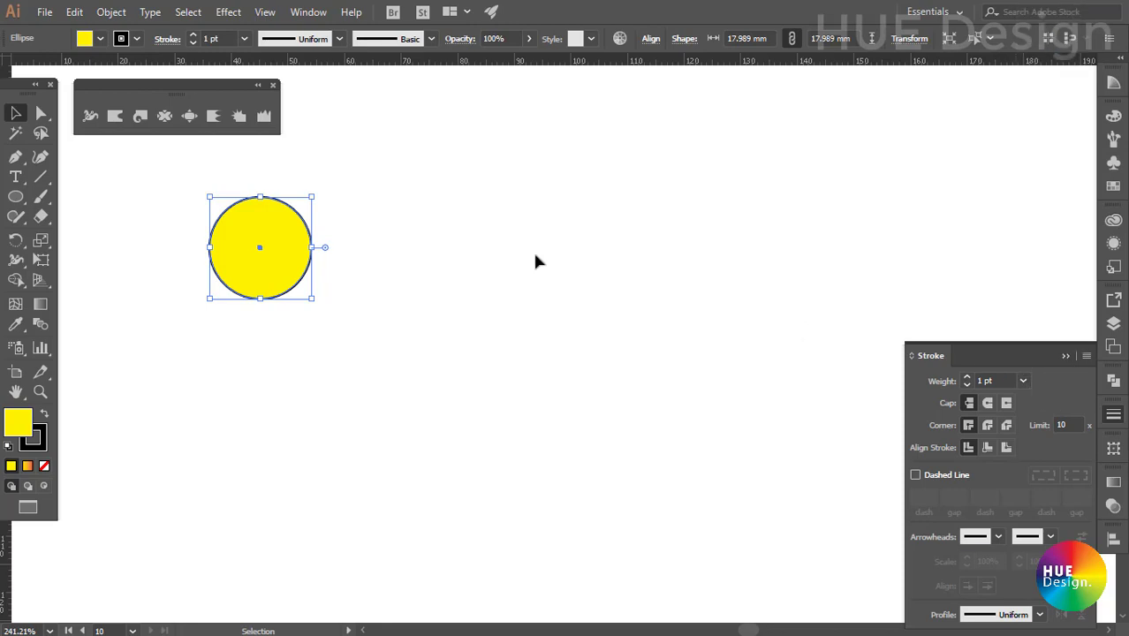
Widen the circle's outline at the top and right, and thin it on the left.
click(91, 118)
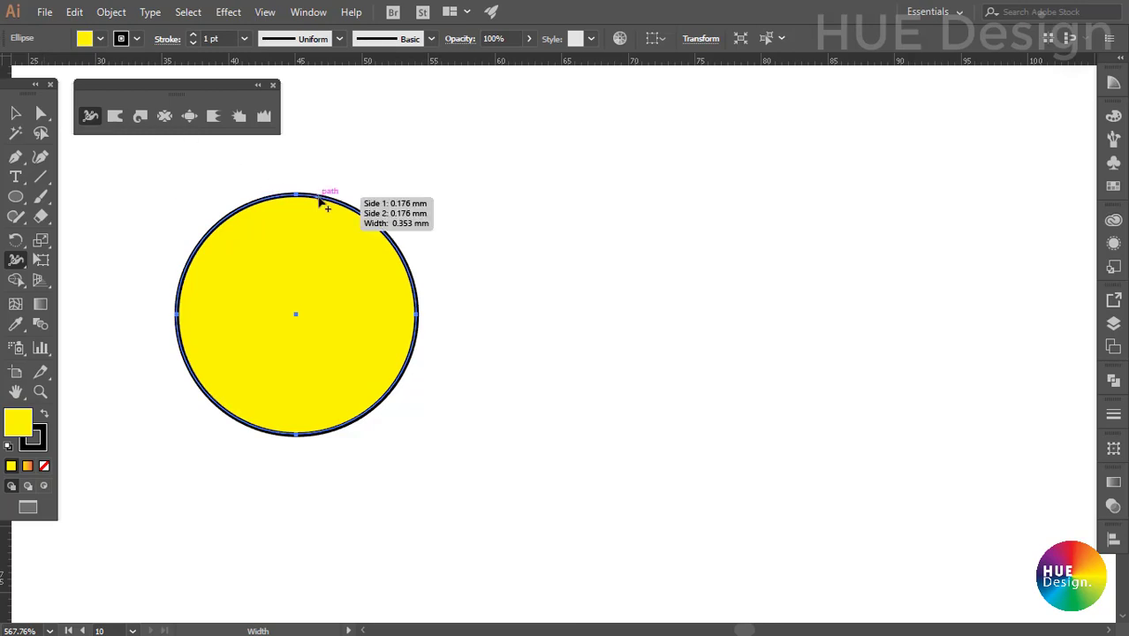
mouse_move(320, 200)
mouse_down()
mouse_move(334, 166)
mouse_move(338, 175)
mouse_up()
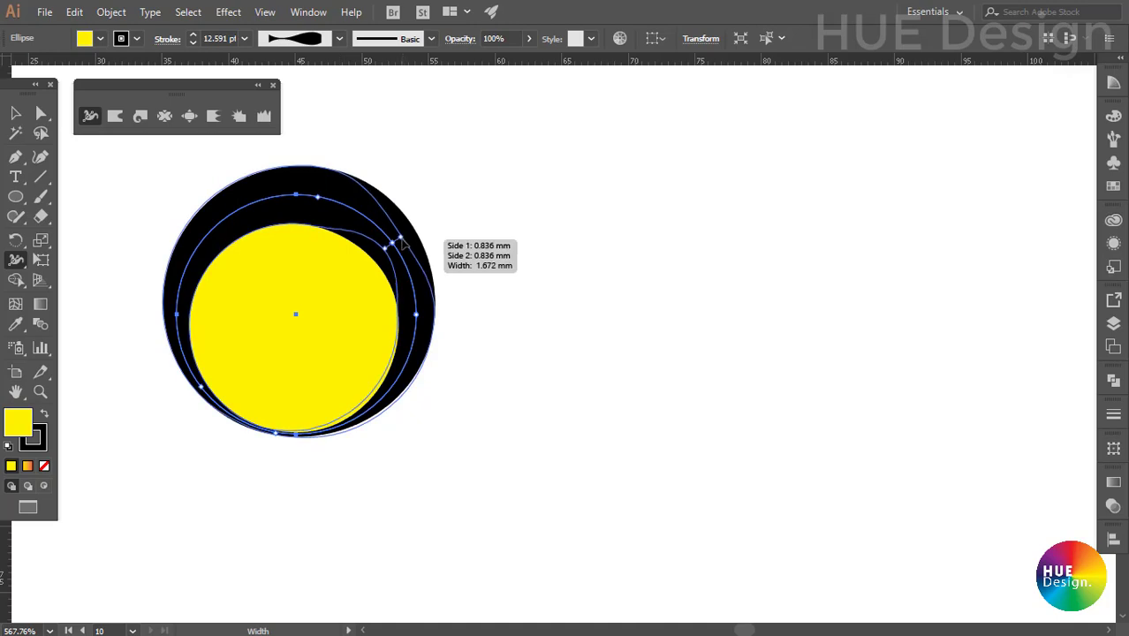
drag(402, 240, 399, 241)
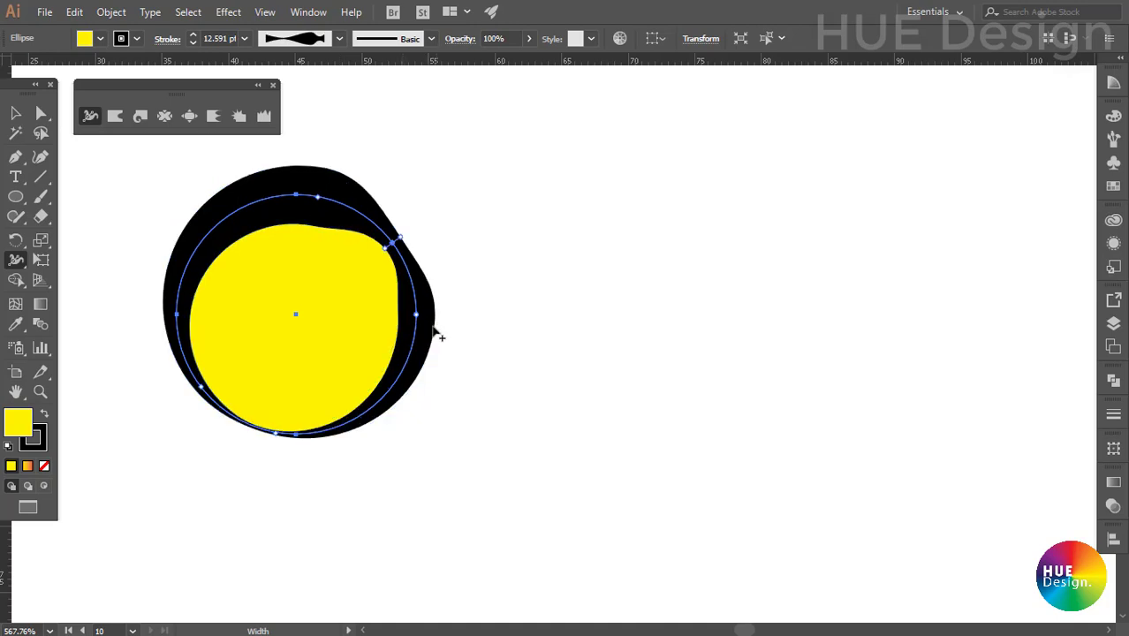
drag(433, 332, 461, 331)
drag(419, 408, 403, 397)
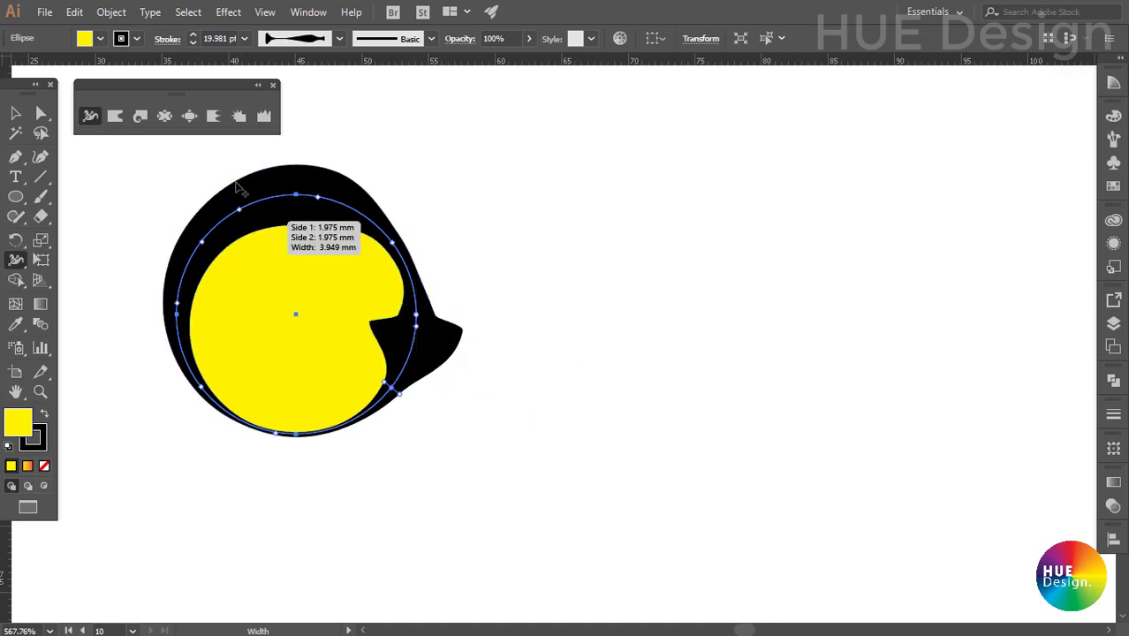
drag(239, 187, 249, 210)
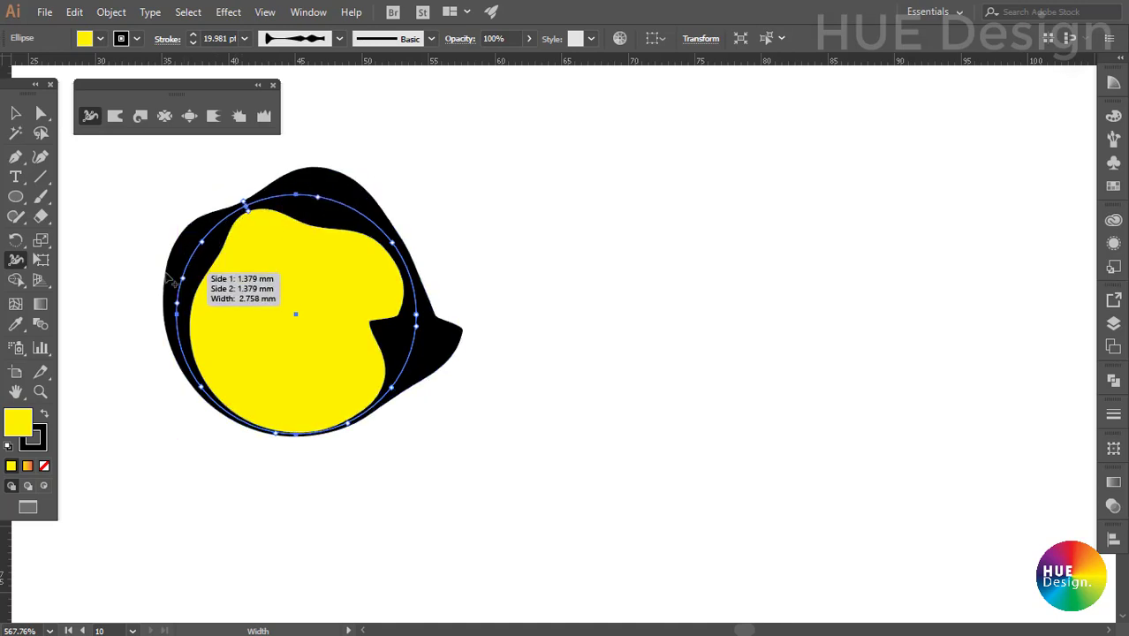
drag(170, 280, 284, 216)
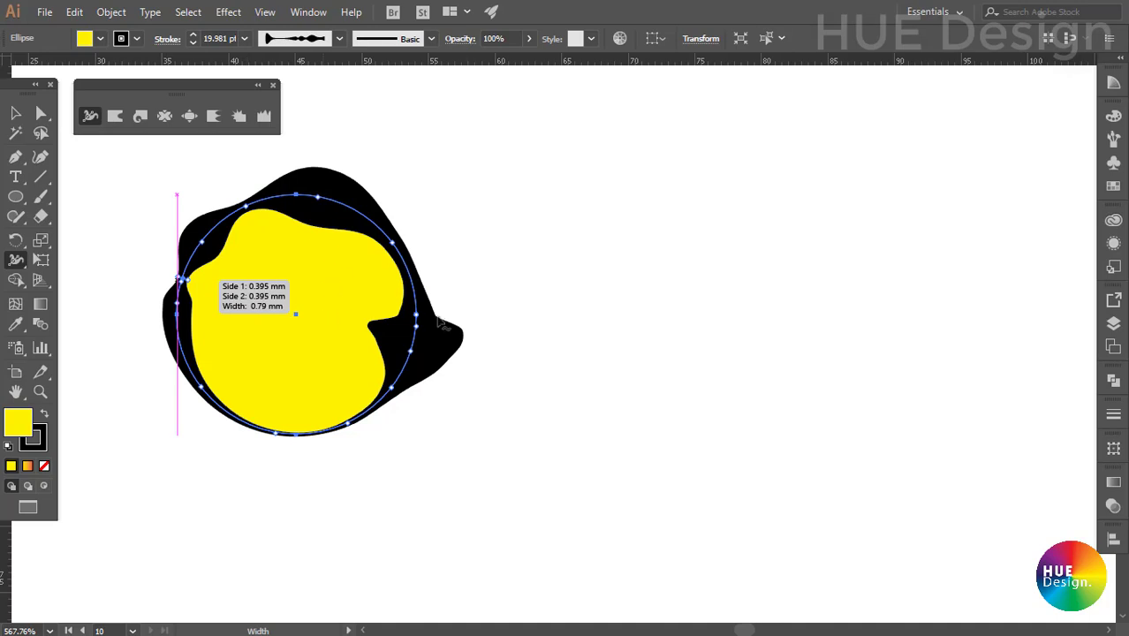
Reselect the circle and refine the right-side width bulge, sliding it lower.
key(v)
click(302, 205)
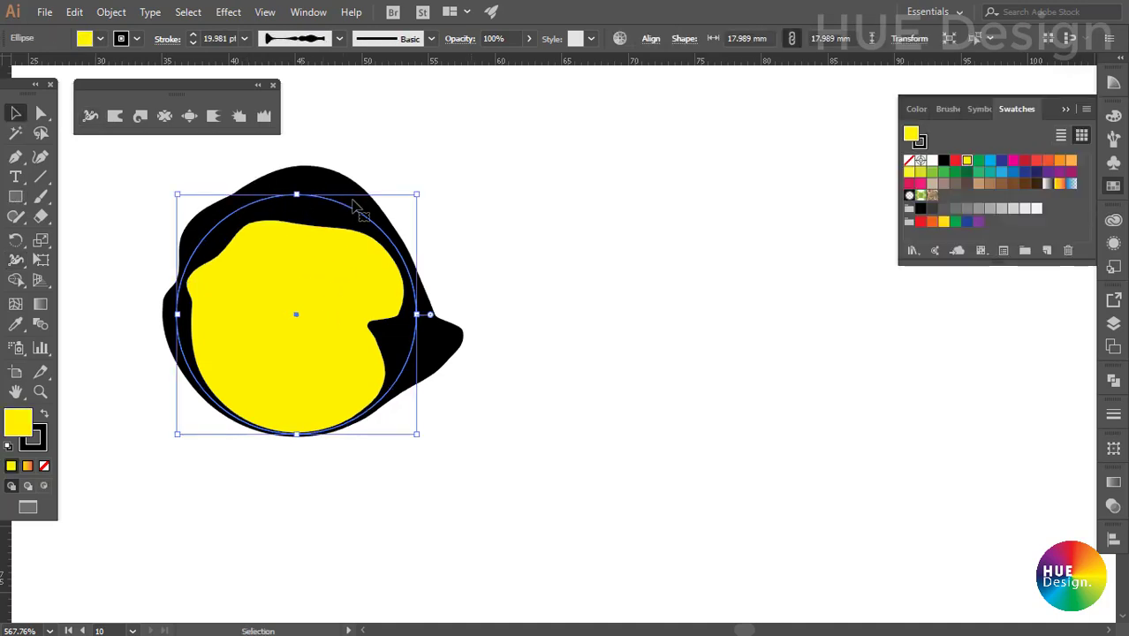
key(shift+w)
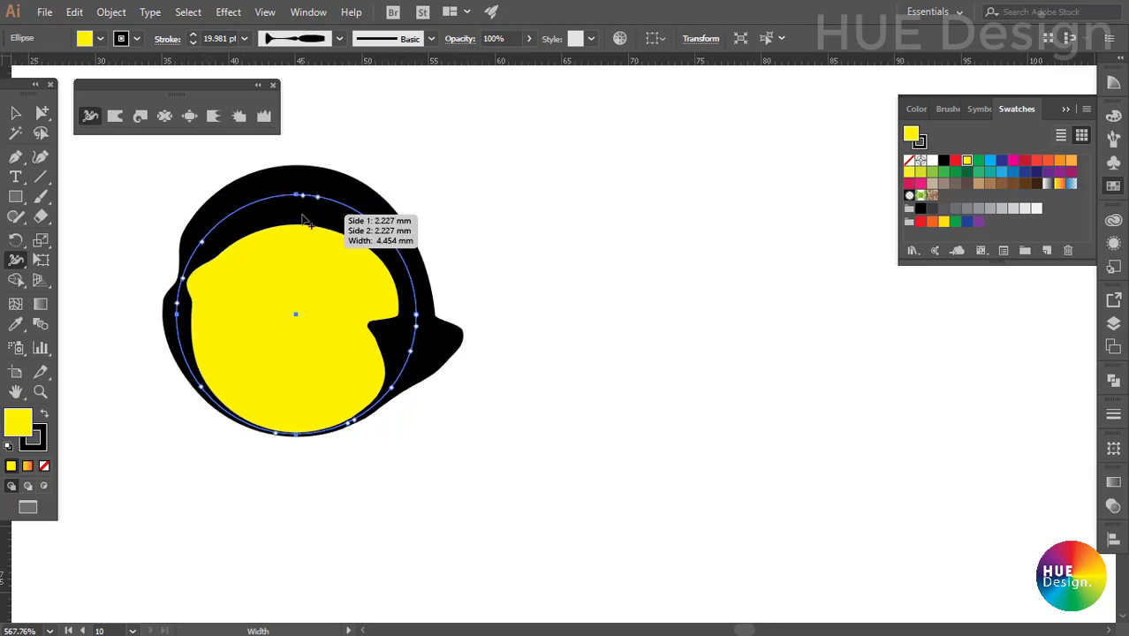
drag(400, 303, 420, 333)
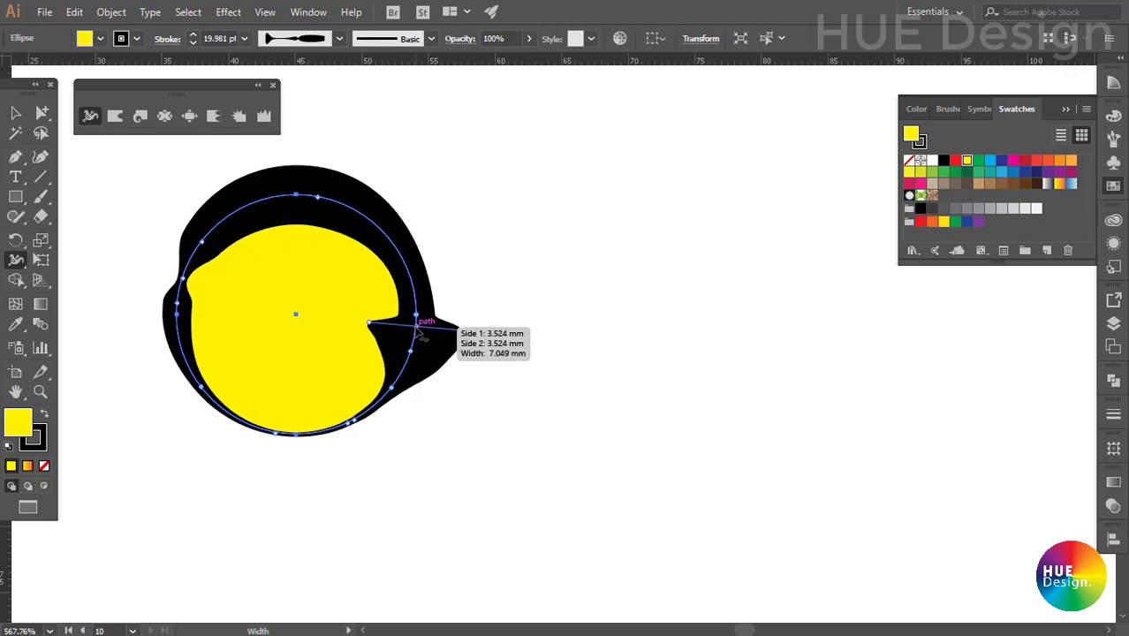
drag(422, 334, 404, 391)
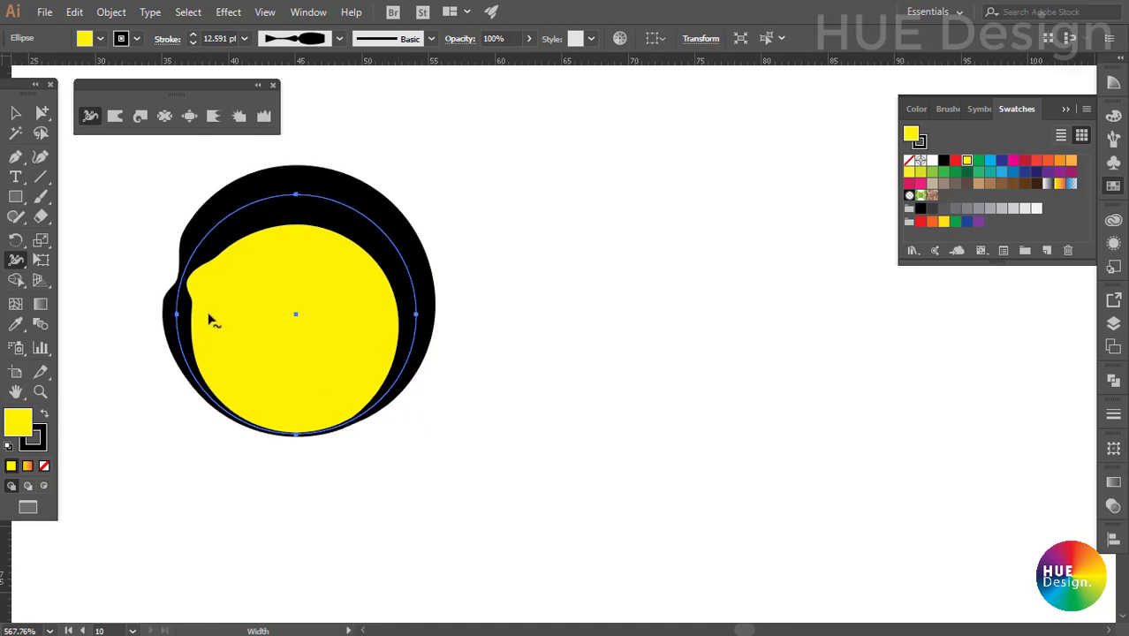
mouse_move(179, 303)
mouse_down()
mouse_move(183, 292)
mouse_move(196, 320)
mouse_move(186, 282)
mouse_move(318, 199)
mouse_up()
Deselect the circle, choose the Warp Tool, and pan the circle toward the view's centre.
key(v)
click(229, 155)
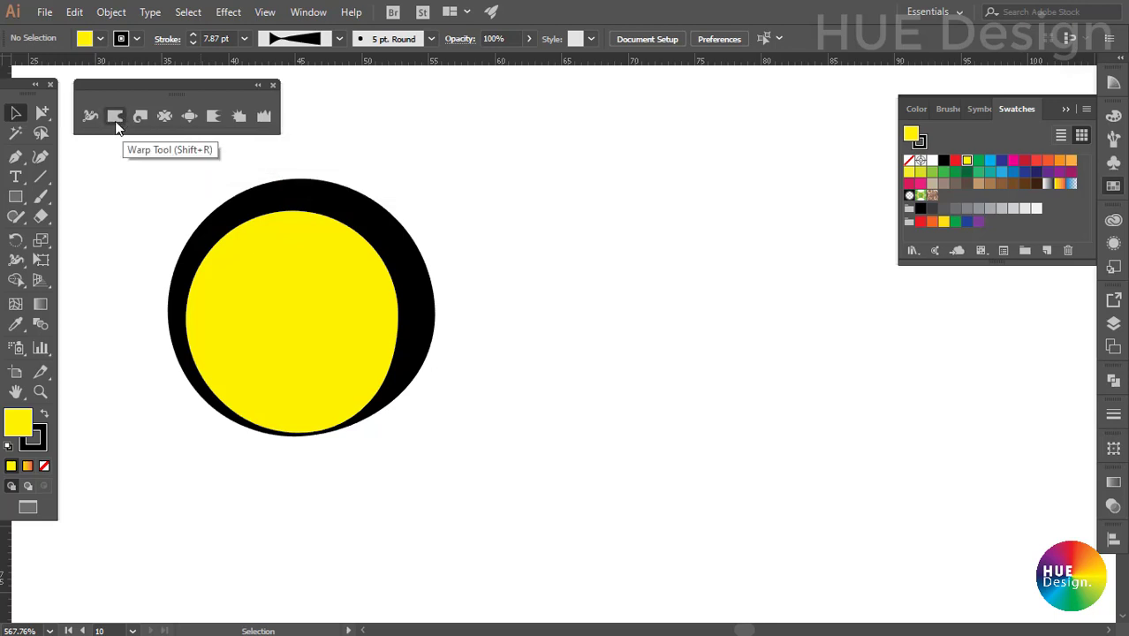
click(116, 124)
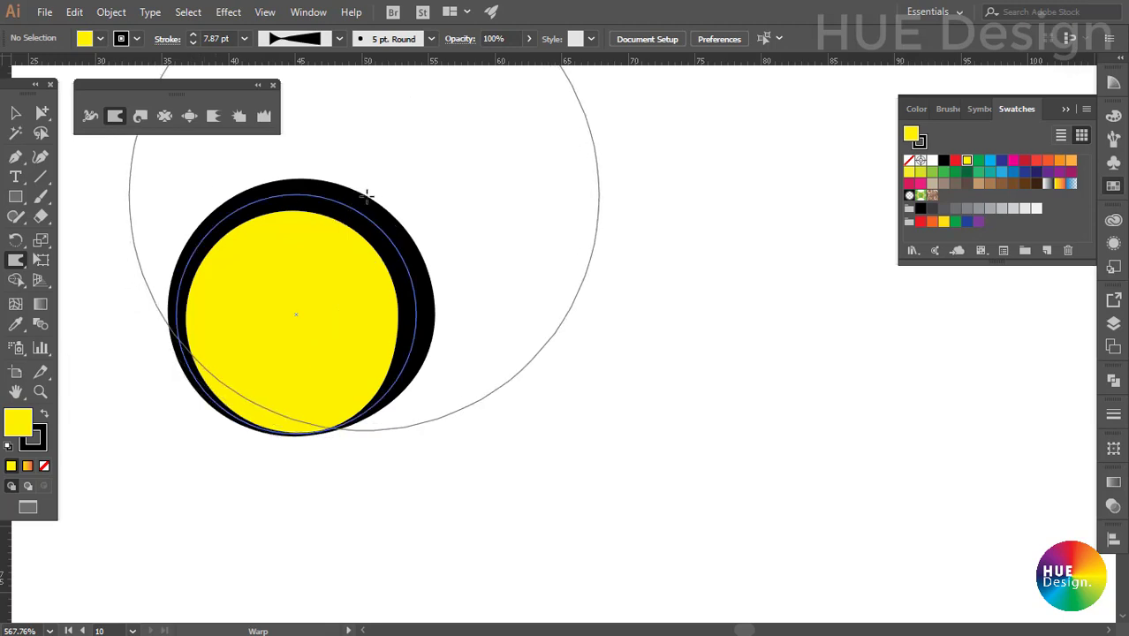
key(space)
mouse_move(413, 225)
mouse_down()
mouse_move(467, 291)
mouse_move(408, 359)
mouse_up()
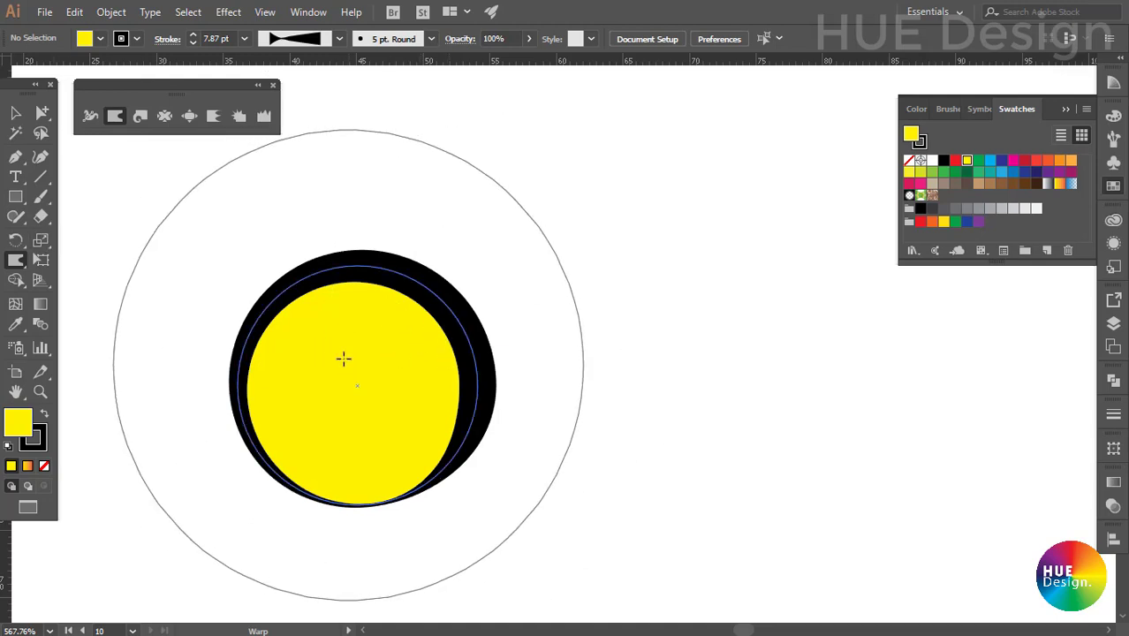
Set the Warp Tool brush width and height to 30 pt (10.58 mm).
double_click(113, 118)
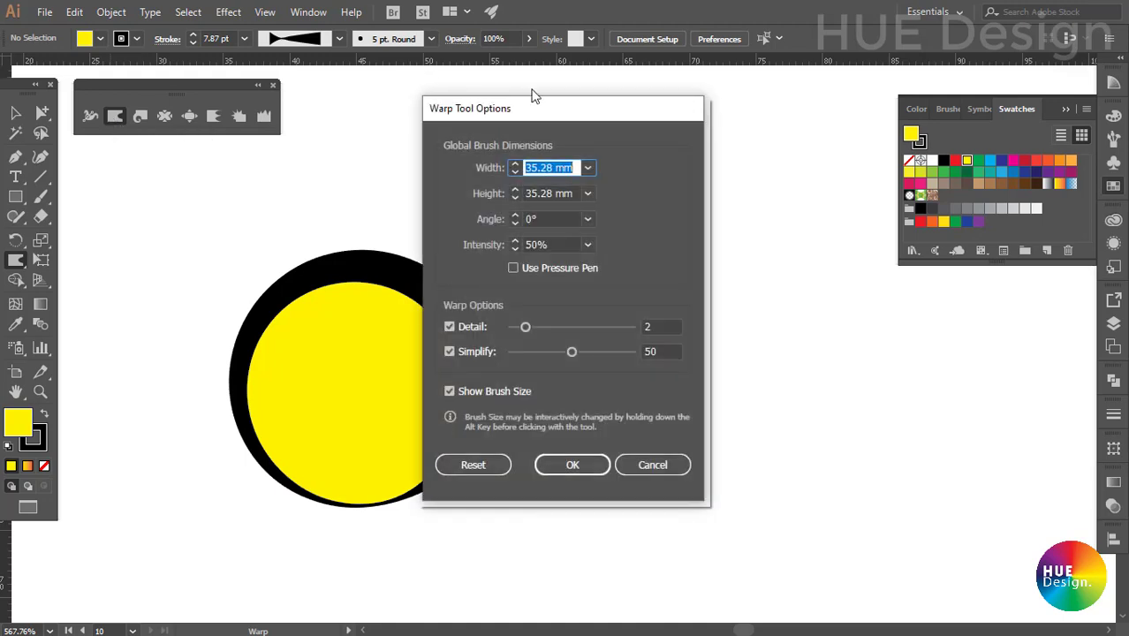
drag(535, 106, 635, 116)
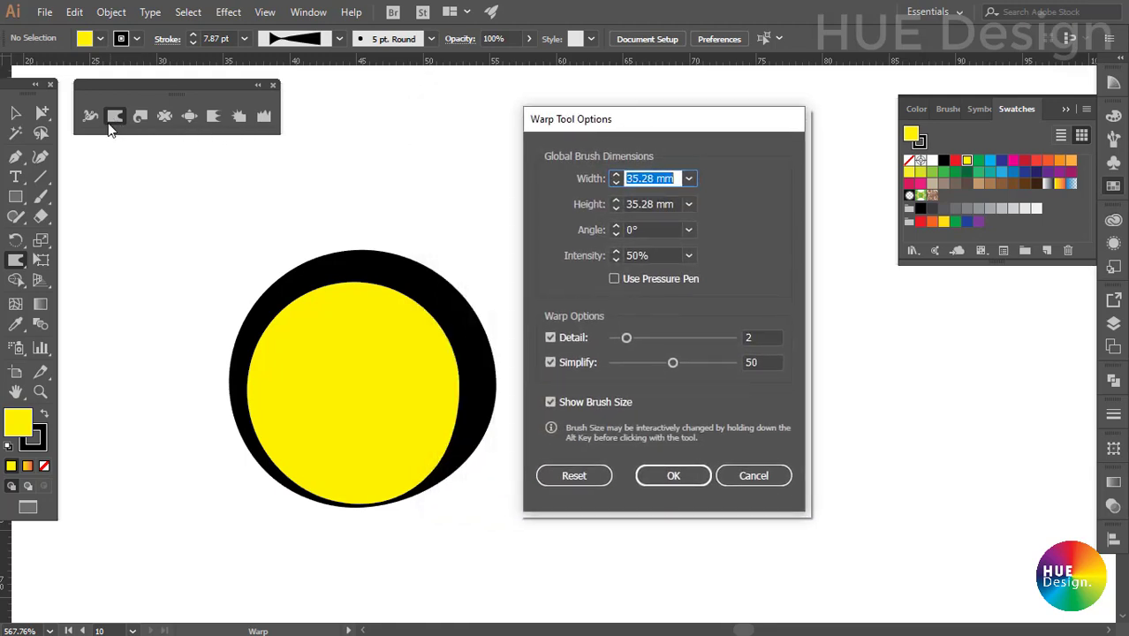
click(689, 180)
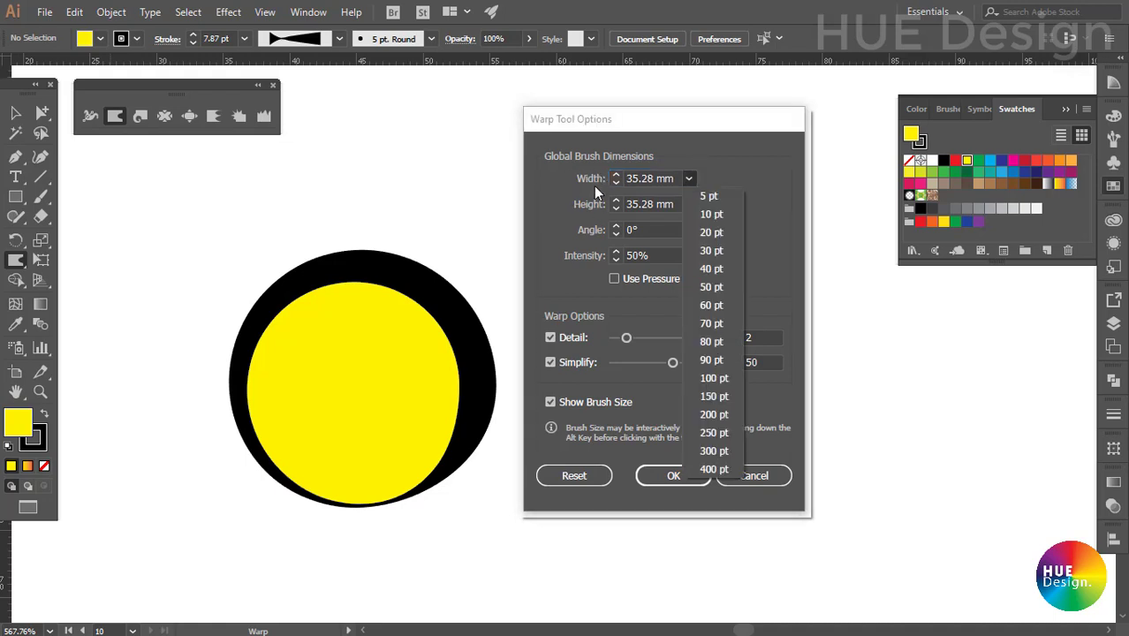
click(711, 250)
click(690, 205)
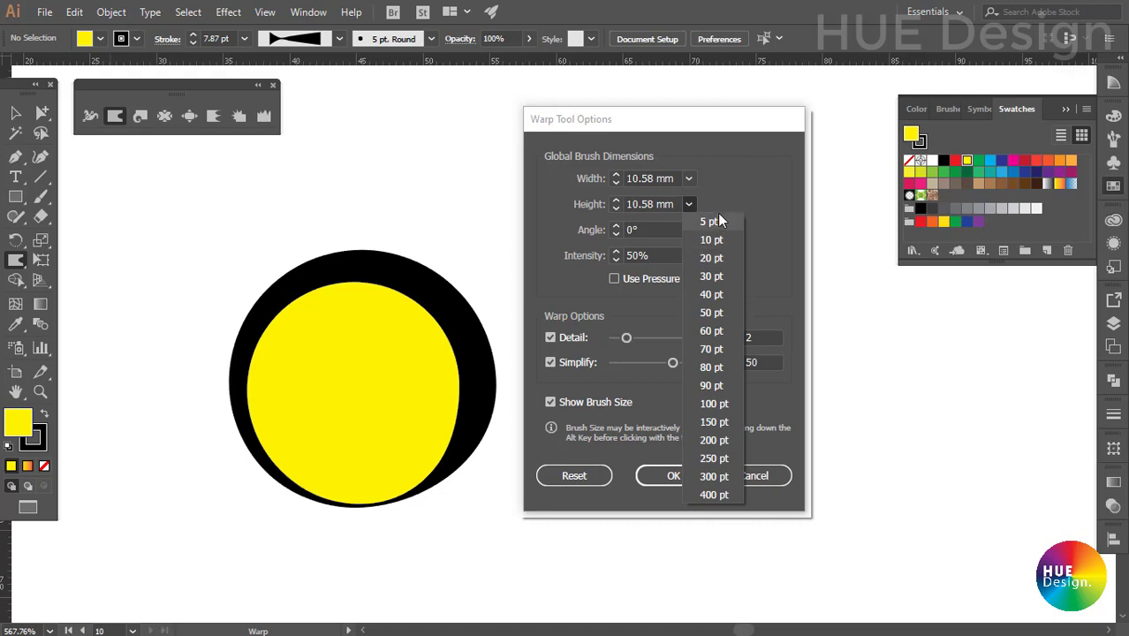
click(674, 179)
drag(662, 179, 612, 188)
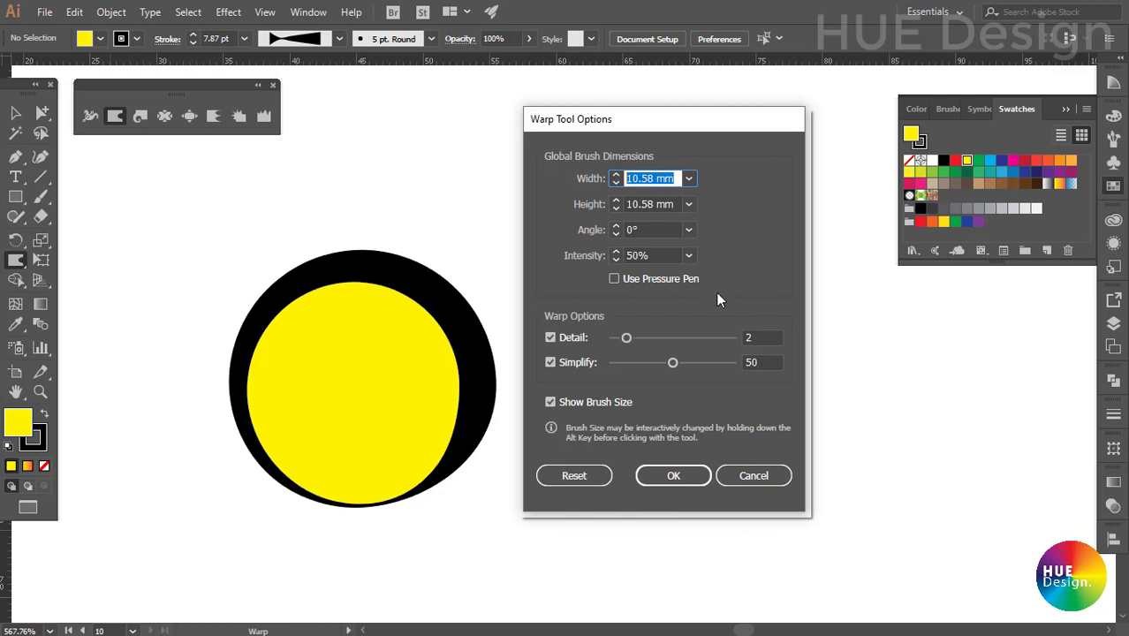
Dent and bulge the circle's edges with the Warp tool into a lumpy blob.
click(668, 481)
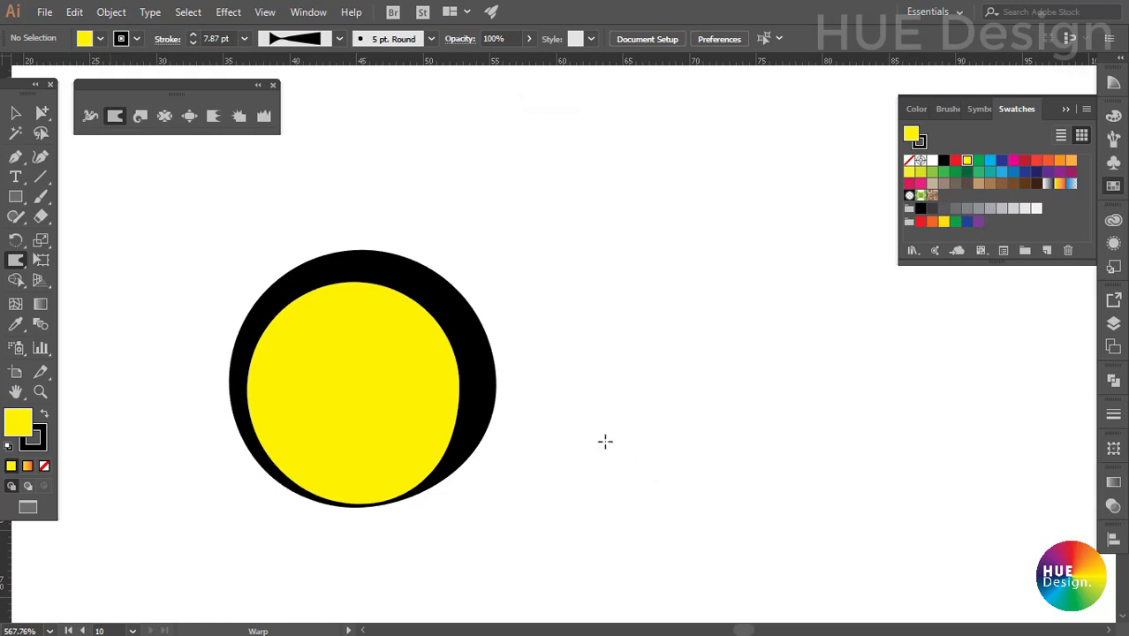
mouse_move(365, 254)
mouse_down()
mouse_move(345, 248)
mouse_move(409, 296)
mouse_move(366, 341)
mouse_up()
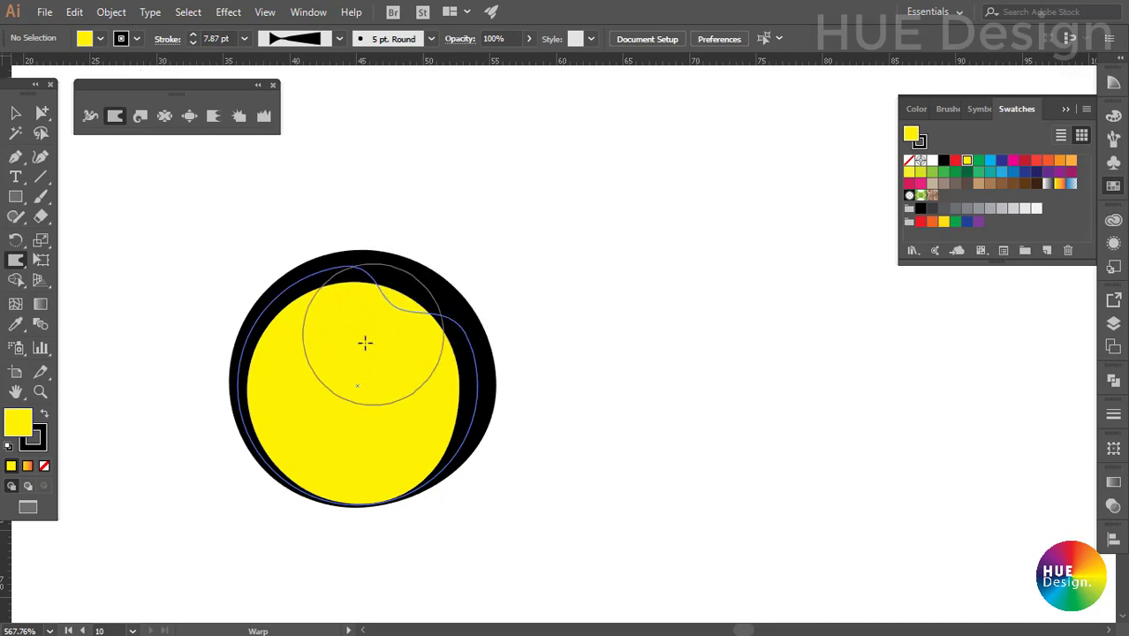
mouse_move(497, 440)
mouse_down()
mouse_move(394, 412)
mouse_move(385, 396)
mouse_up()
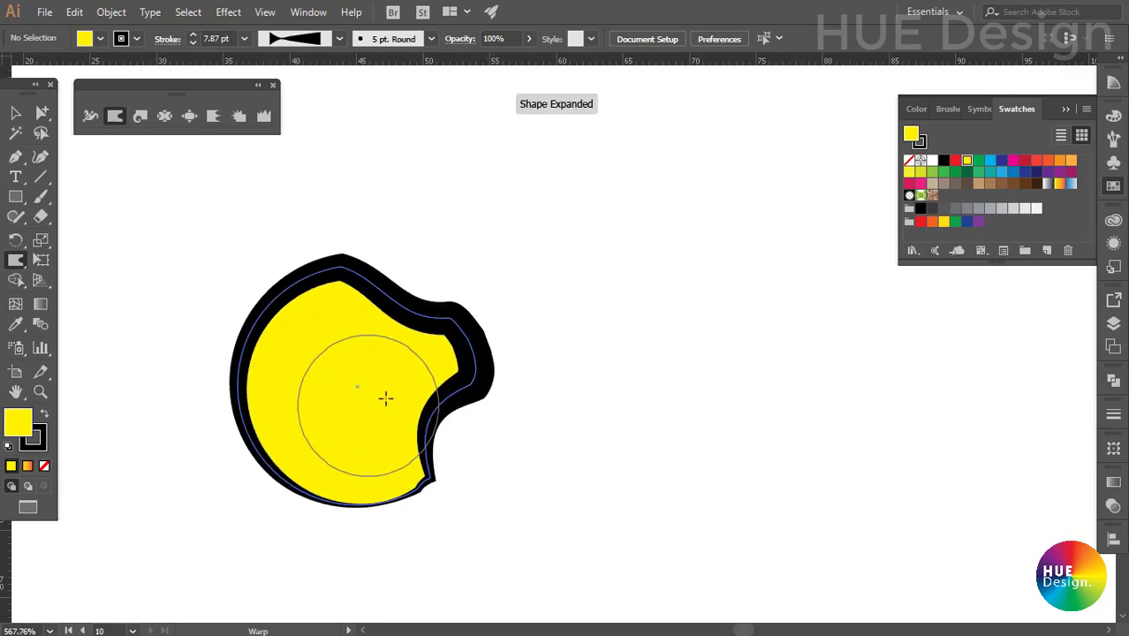
drag(467, 331, 627, 293)
drag(479, 278, 239, 274)
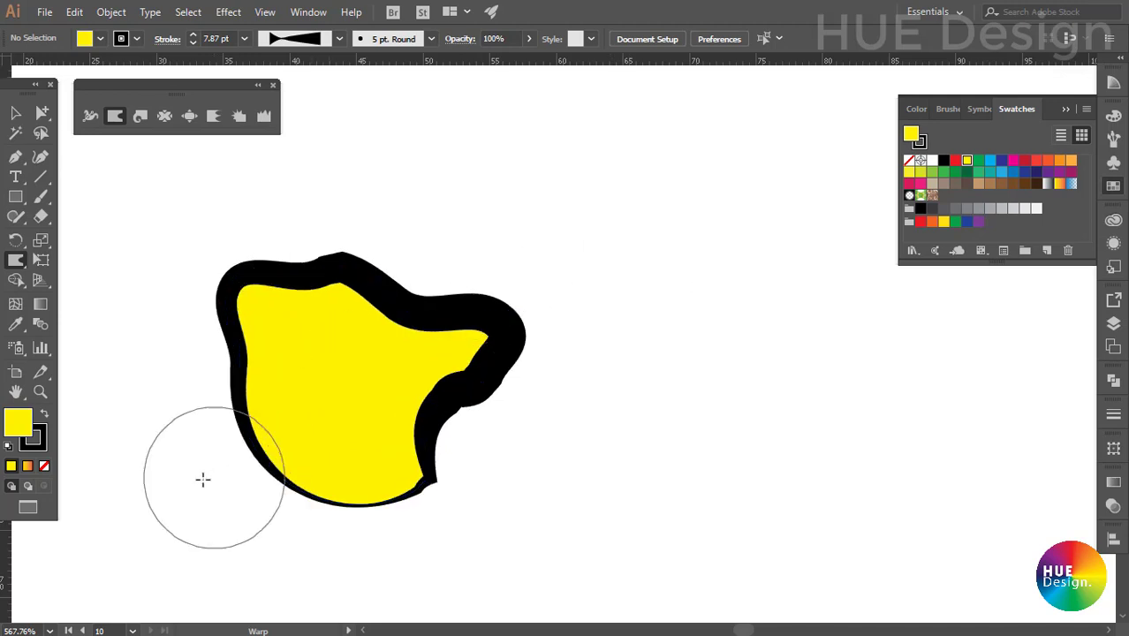
drag(202, 477, 340, 394)
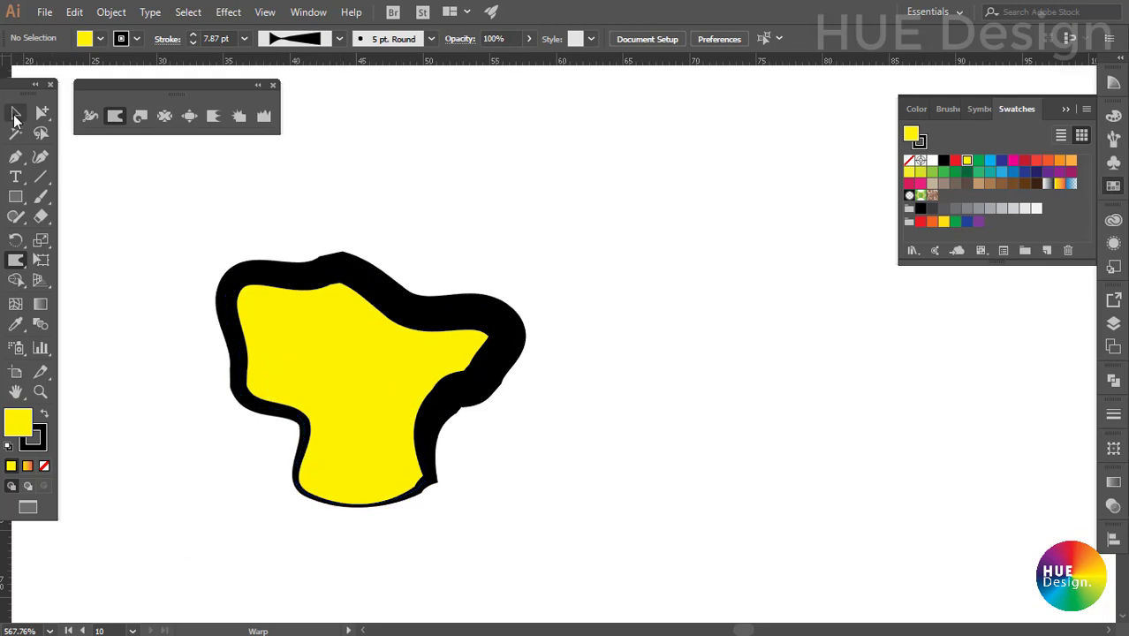
Delete the warped blob and draw a star on the empty artboard.
click(15, 112)
click(366, 378)
key(Delete)
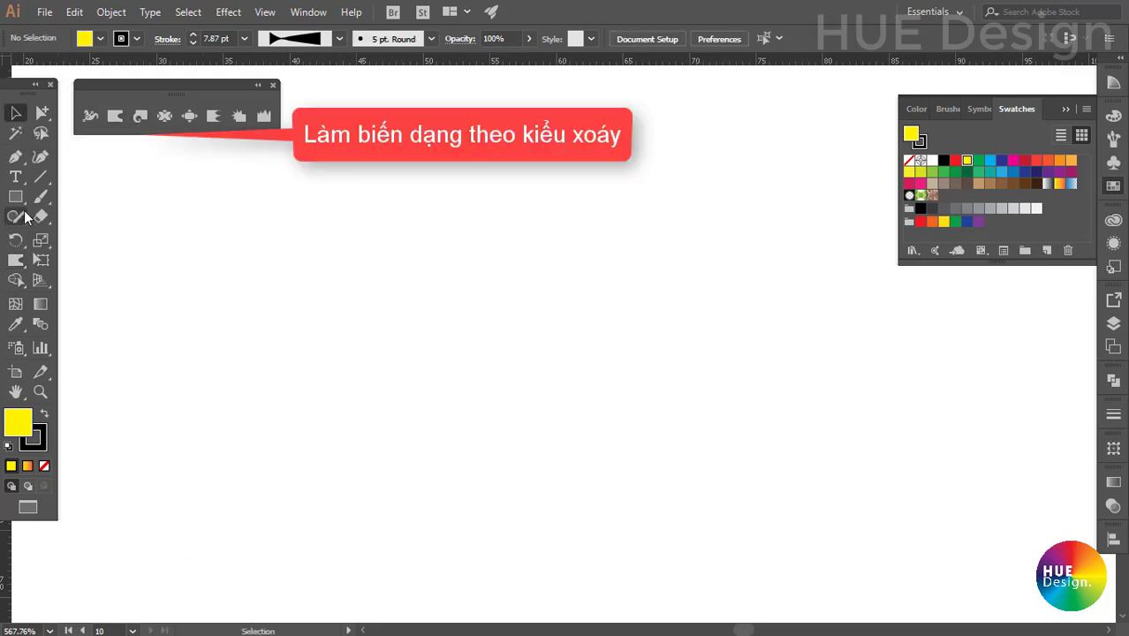
drag(15, 196, 28, 200)
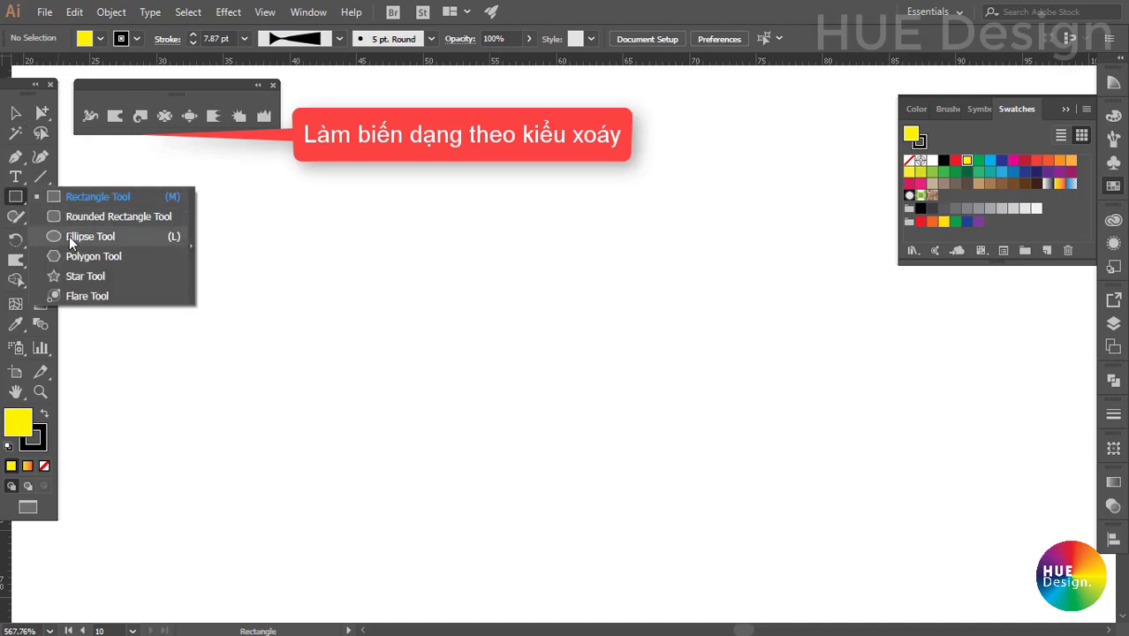
click(71, 275)
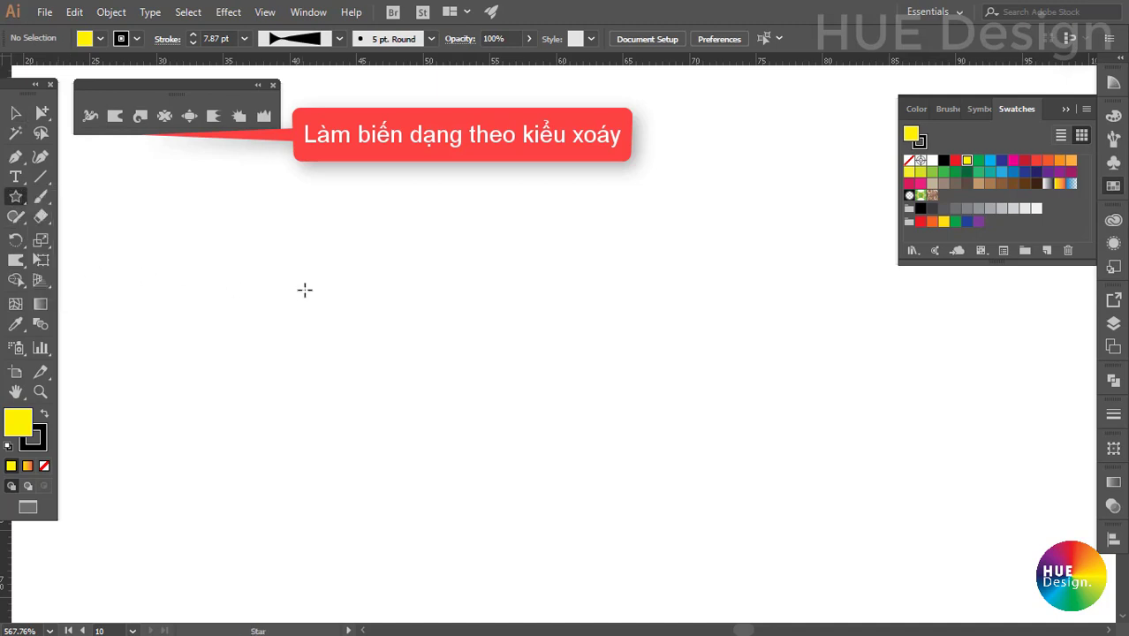
mouse_move(302, 301)
mouse_down()
mouse_move(361, 329)
mouse_move(358, 320)
mouse_up()
Twirl the star's points into pinwheel arms, undoing and retrying for a gentler swirl.
click(138, 118)
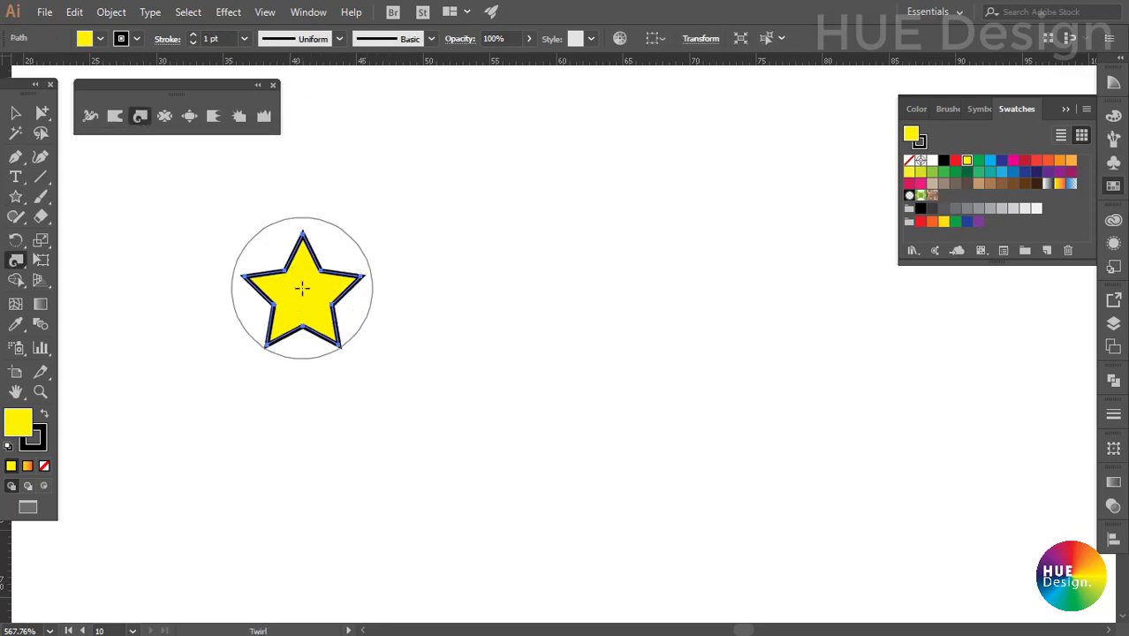
drag(303, 292, 332, 290)
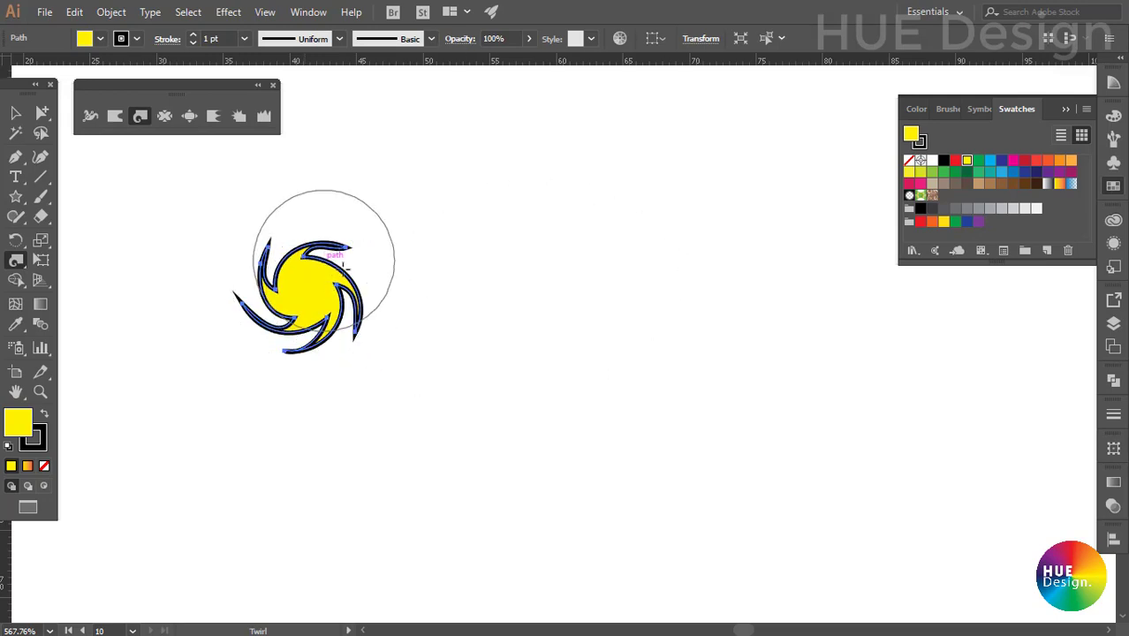
key(ctrl+z)
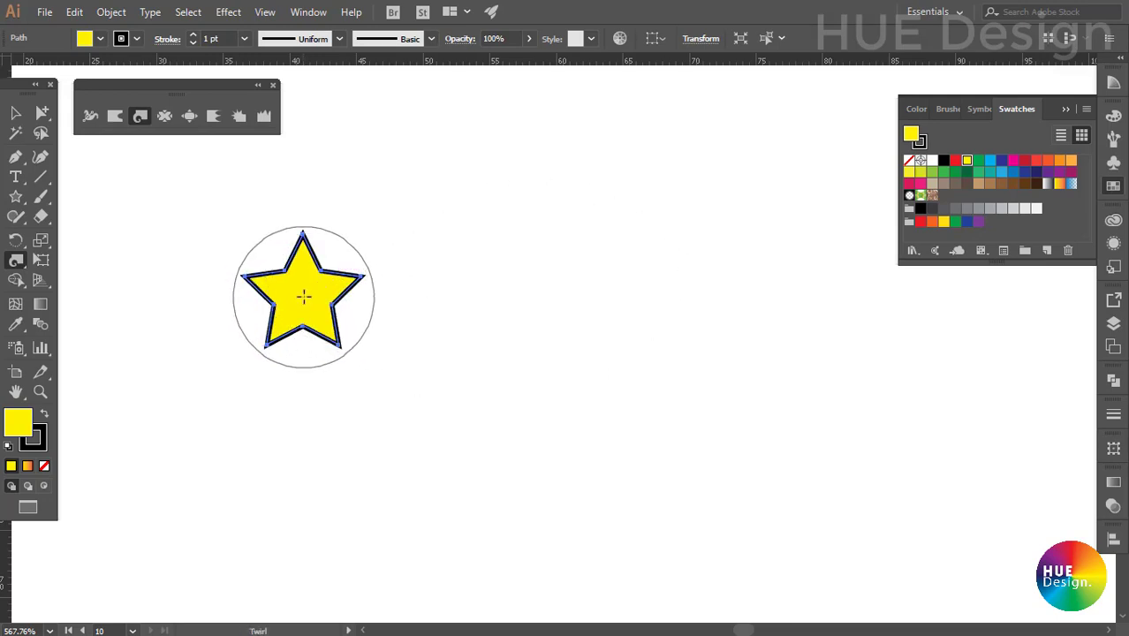
drag(299, 293, 300, 294)
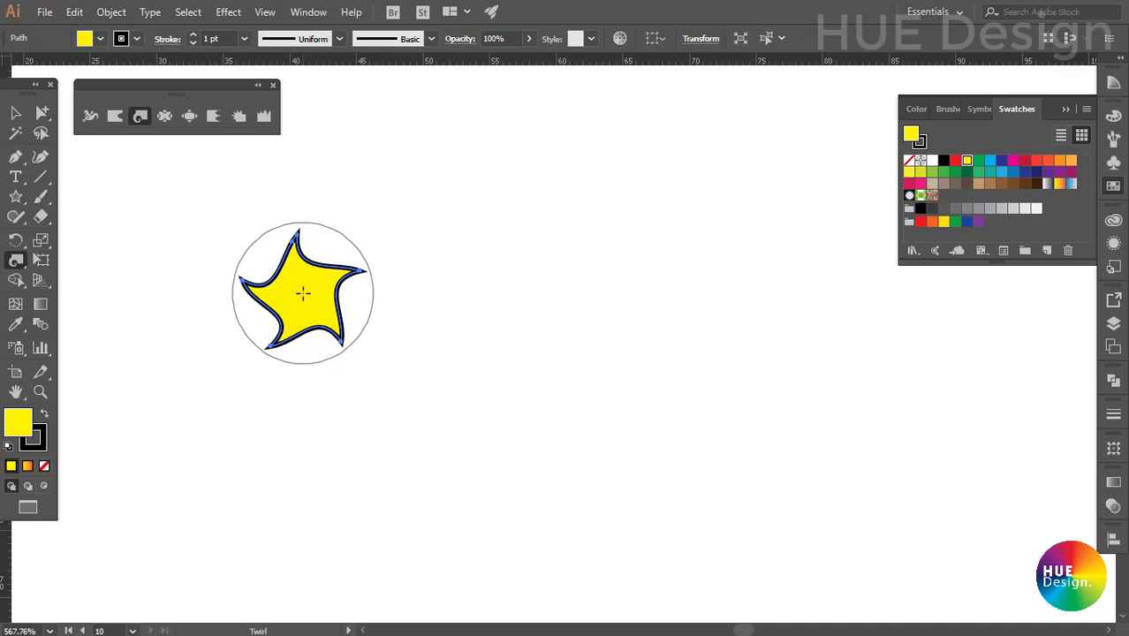
drag(302, 292, 302, 293)
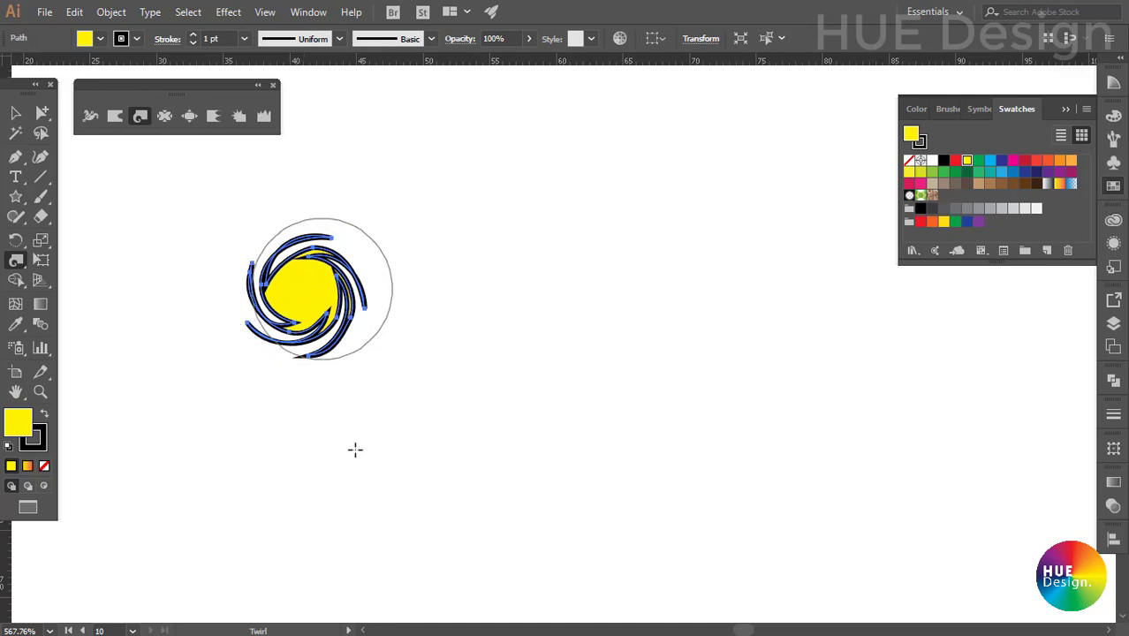
key(ctrl+z)
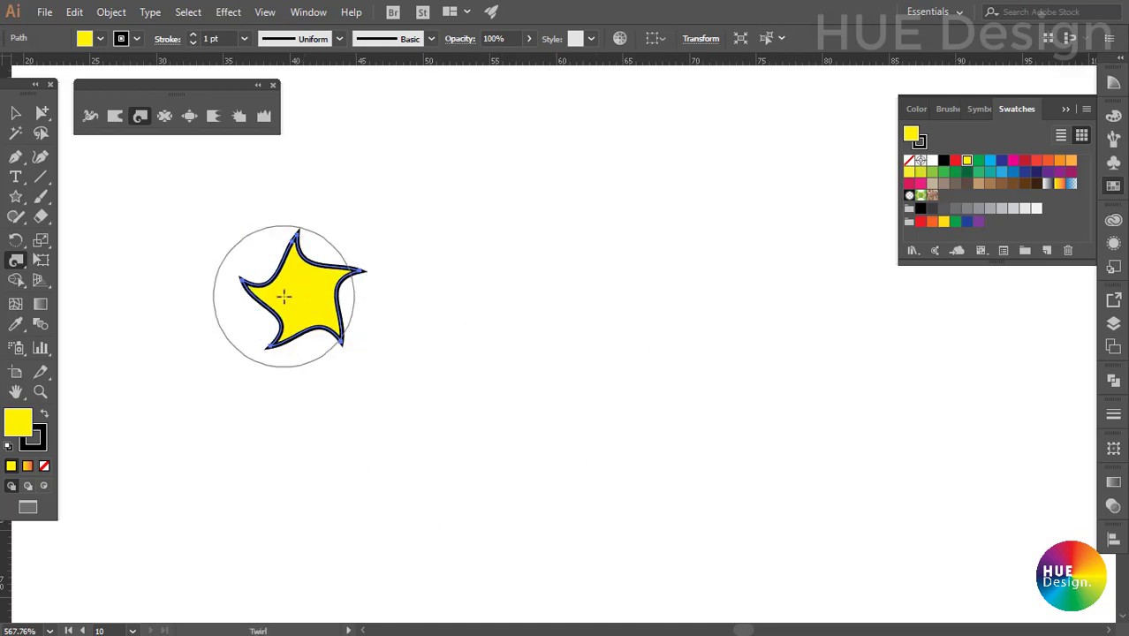
drag(300, 293, 300, 293)
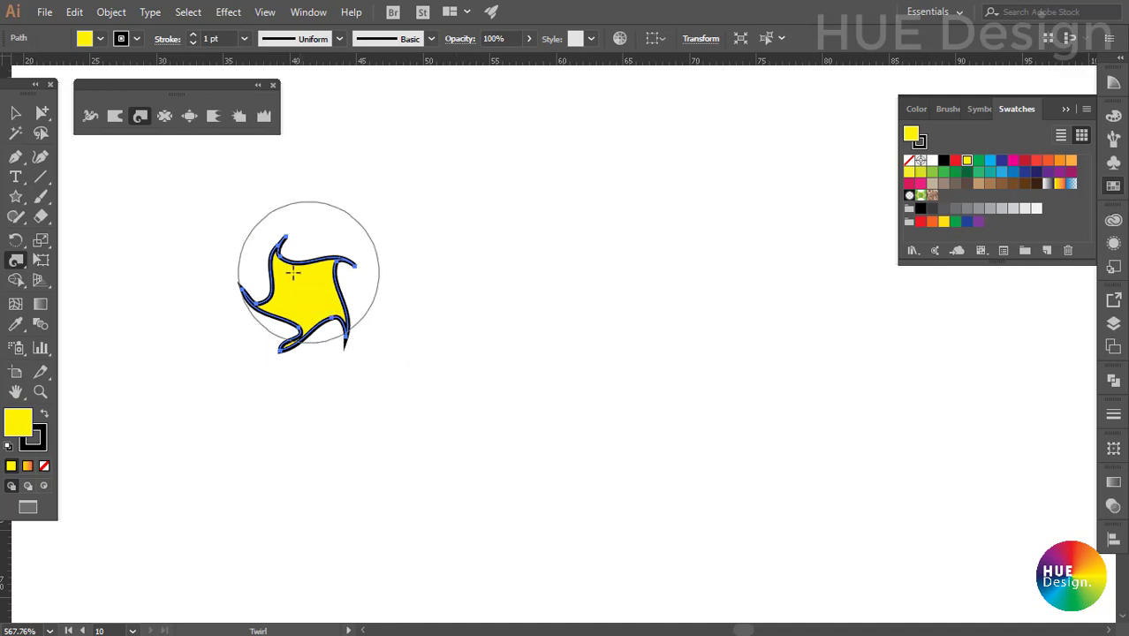
Move the twirled star further left, deselect it, and reselect the Twirl tool.
click(15, 112)
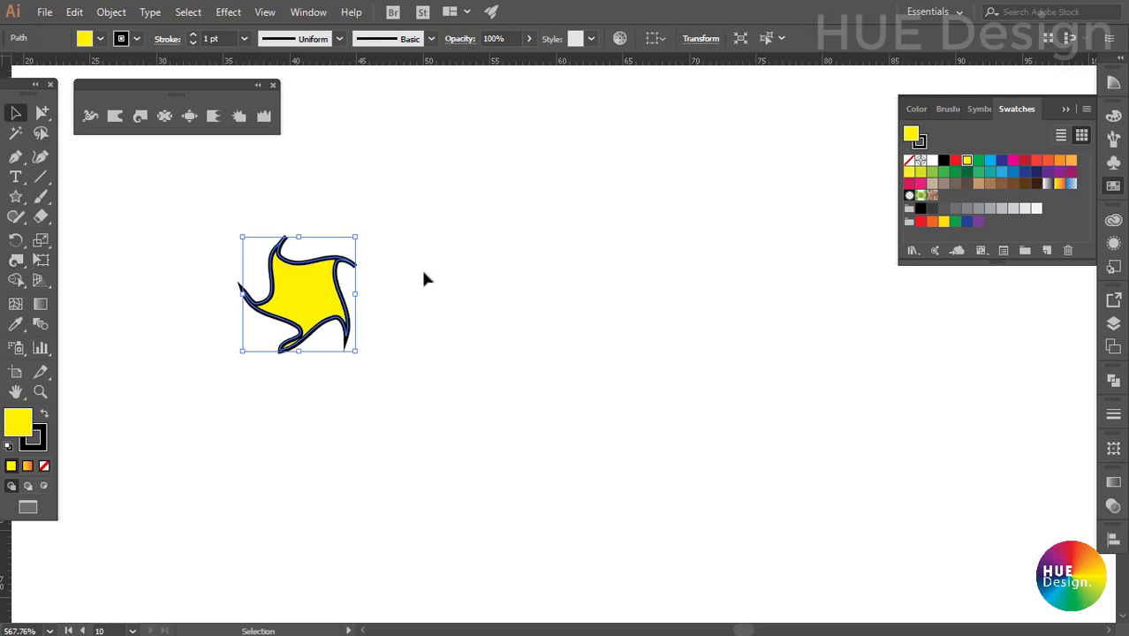
click(424, 272)
double_click(297, 299)
click(359, 298)
click(315, 298)
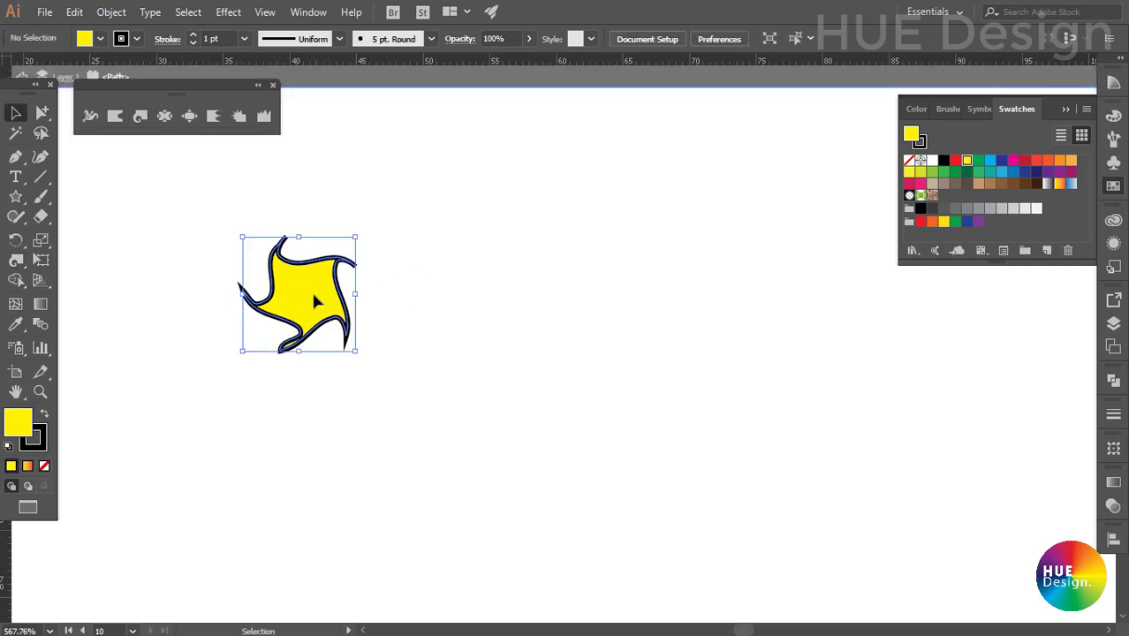
drag(318, 296, 234, 292)
double_click(448, 290)
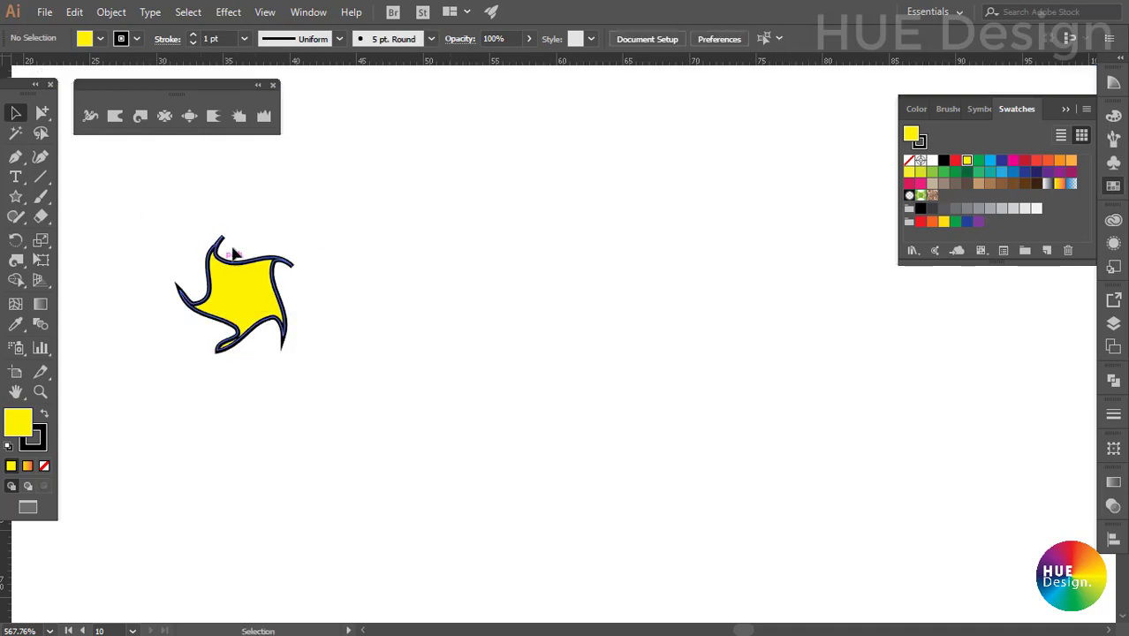
click(227, 327)
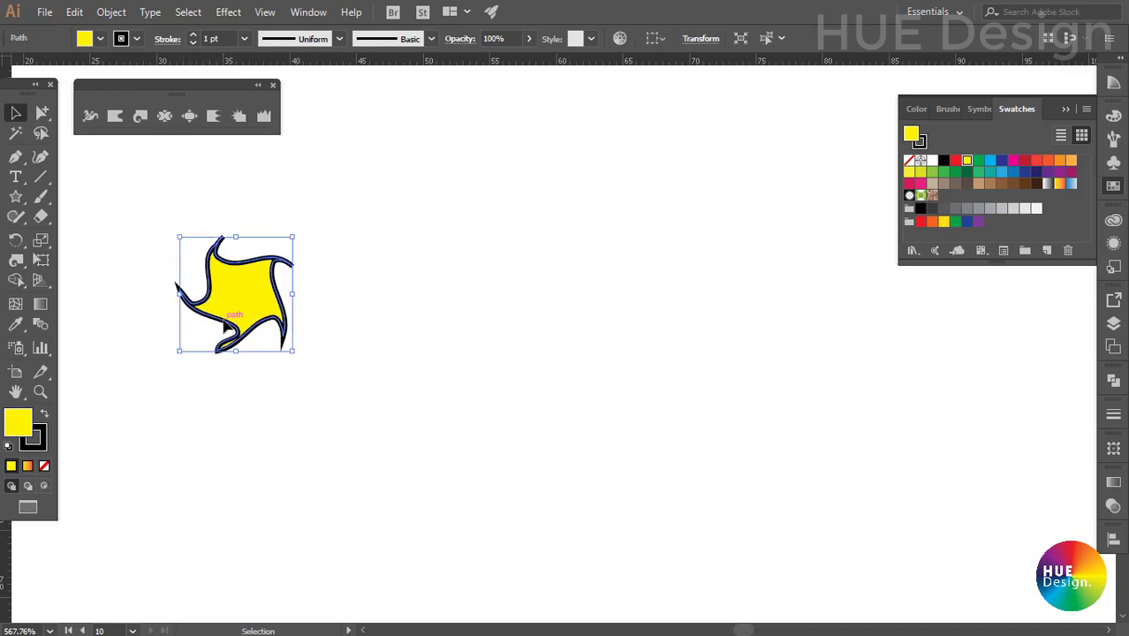
click(361, 294)
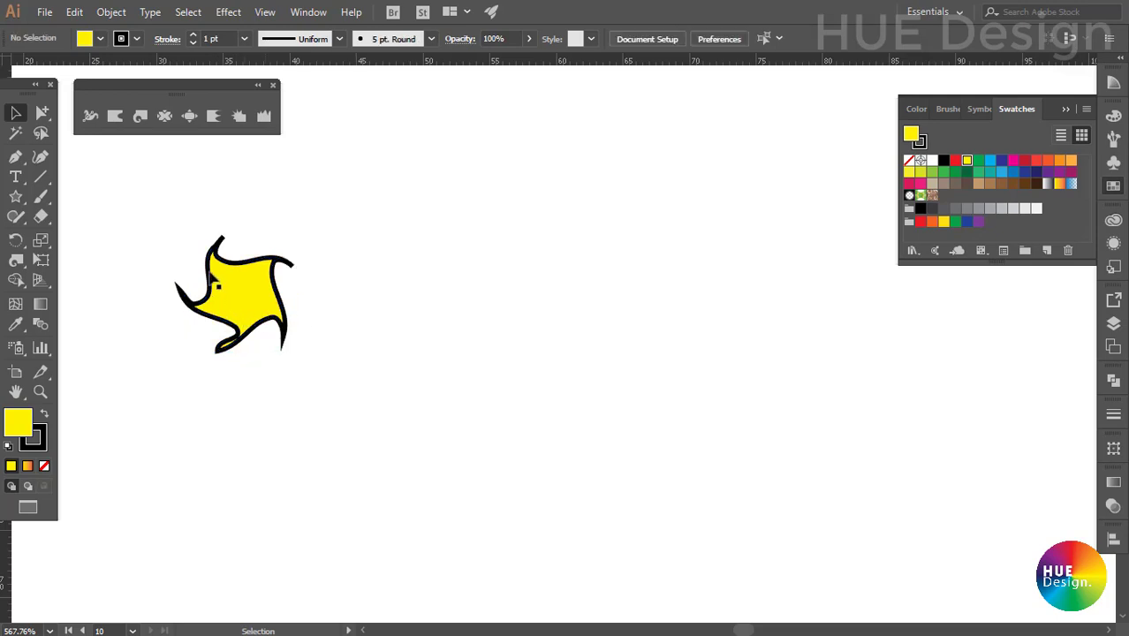
click(139, 116)
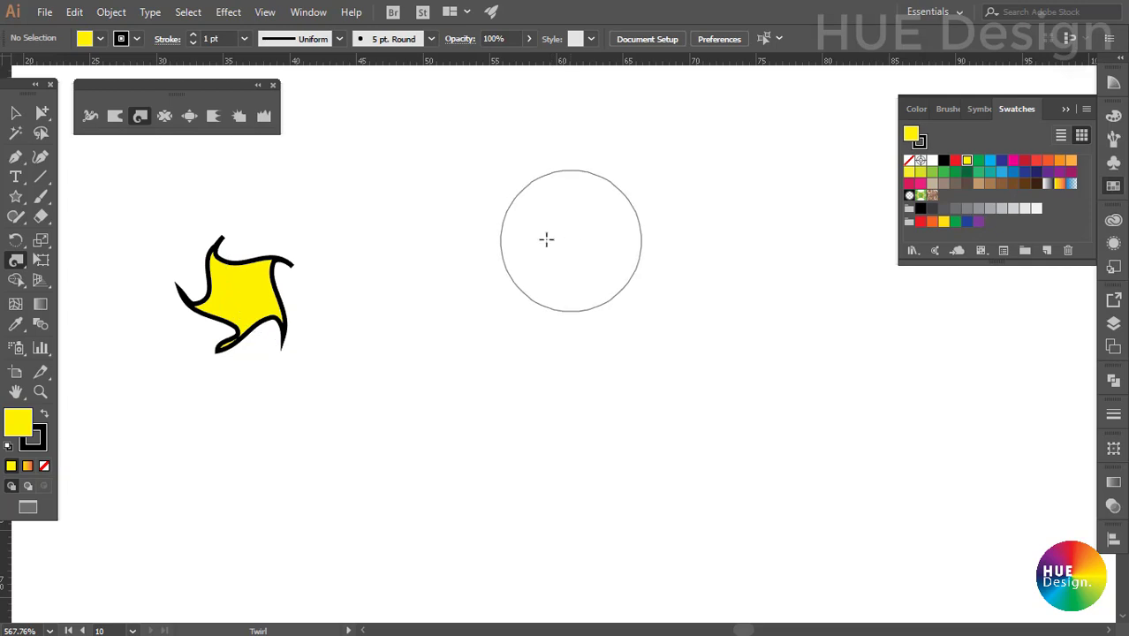
Set the Twirl Tool intensity to 50%, leaving brush width and height unchanged.
double_click(139, 117)
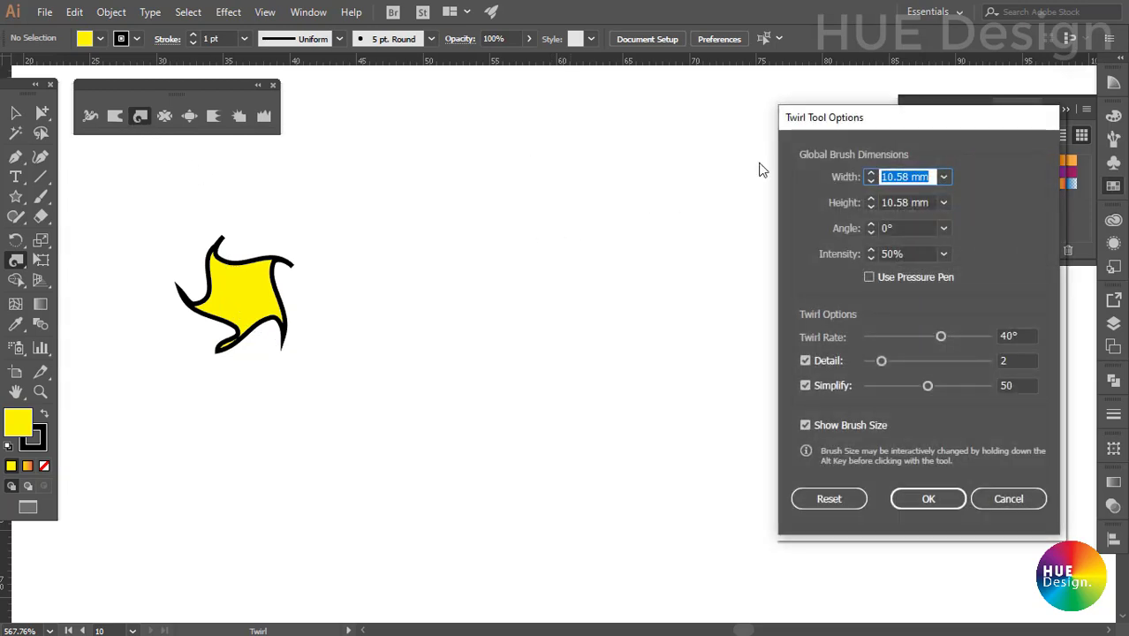
mouse_move(932, 116)
mouse_down()
mouse_move(843, 133)
mouse_move(740, 116)
mouse_up()
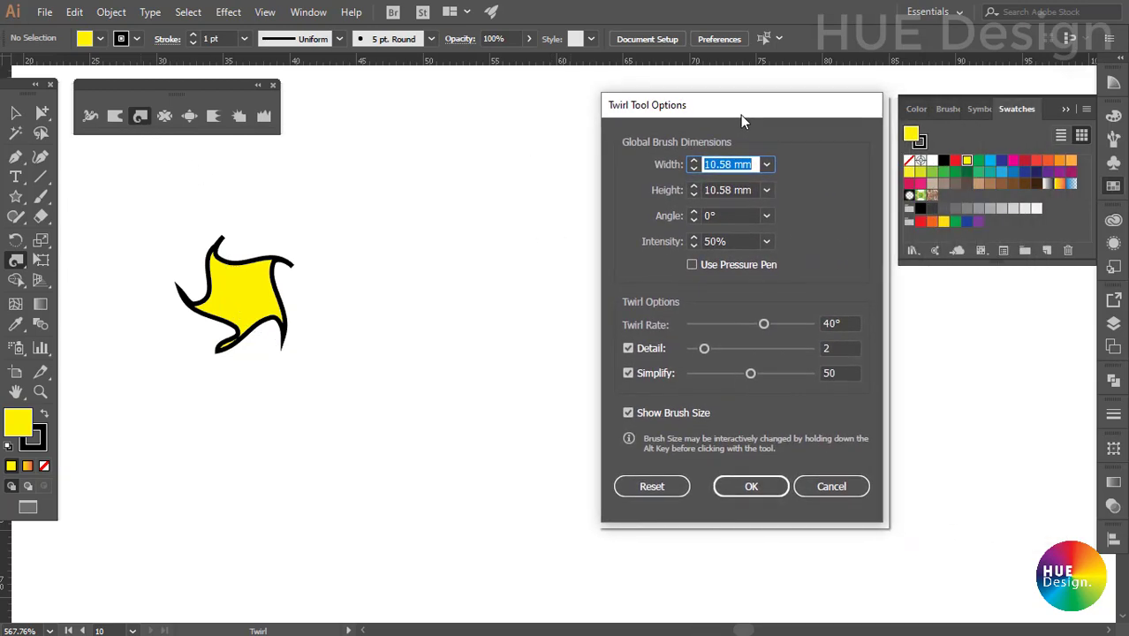
click(768, 166)
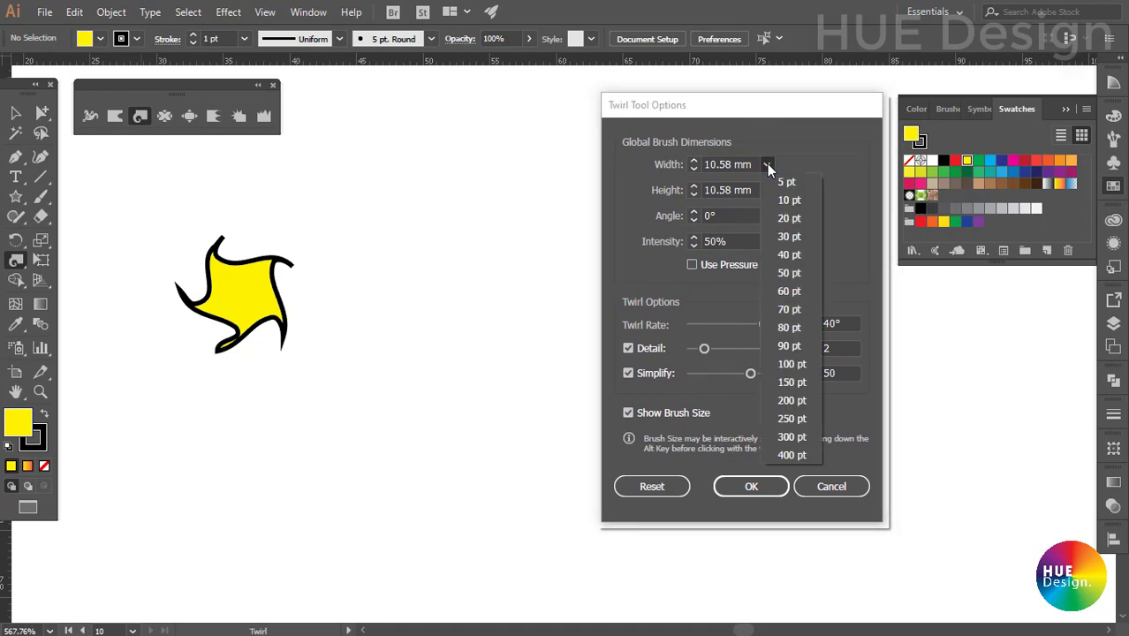
click(767, 165)
click(768, 190)
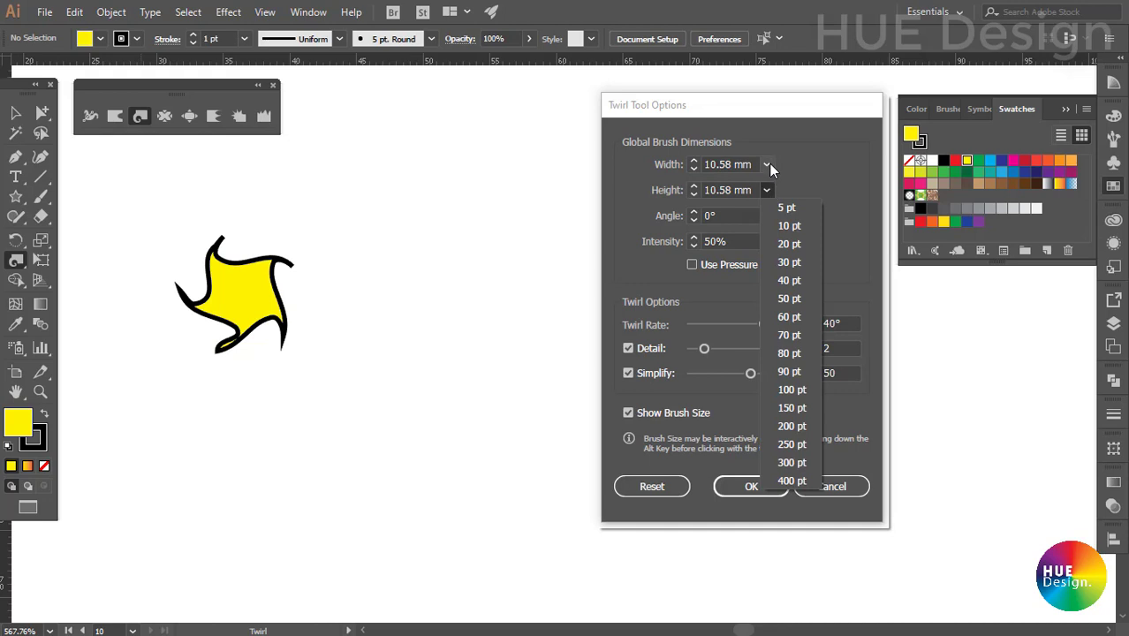
click(767, 164)
click(790, 150)
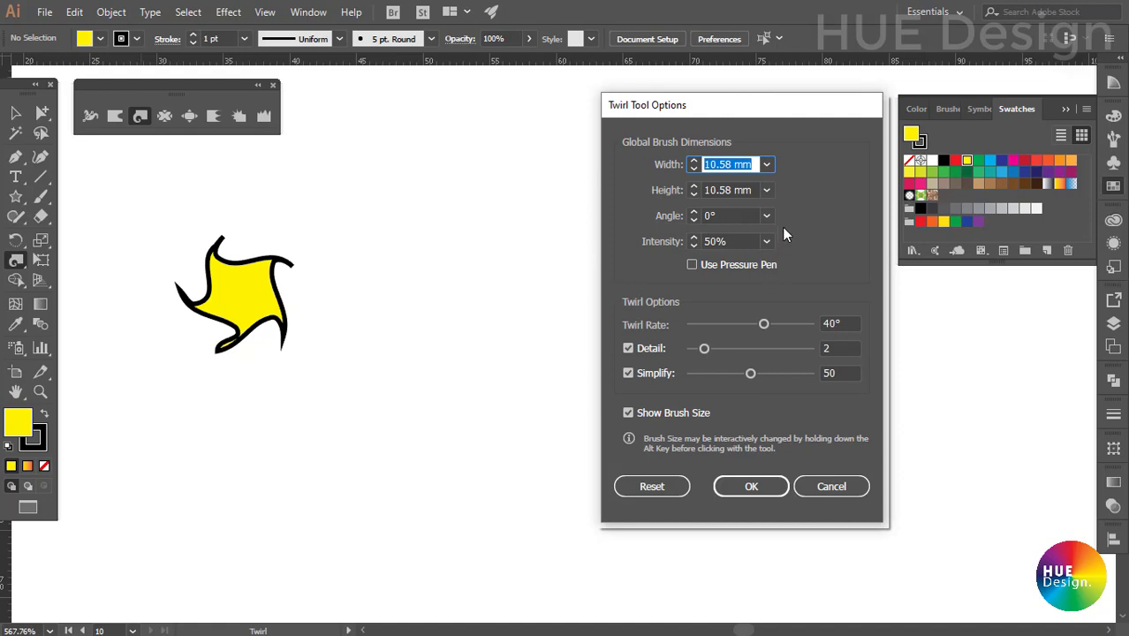
click(767, 190)
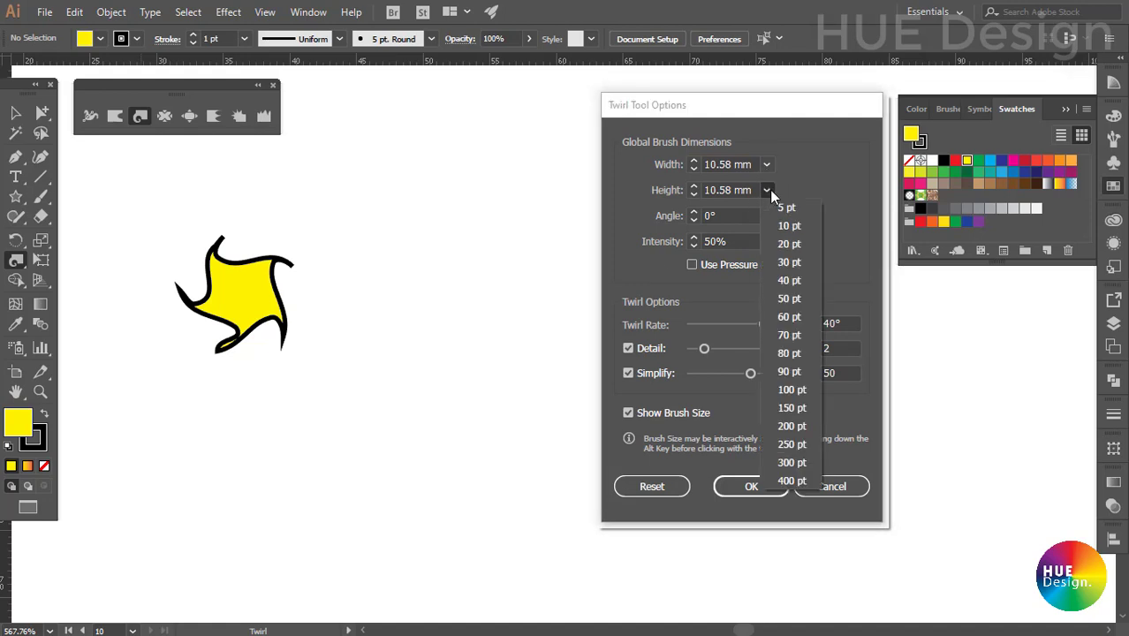
click(804, 190)
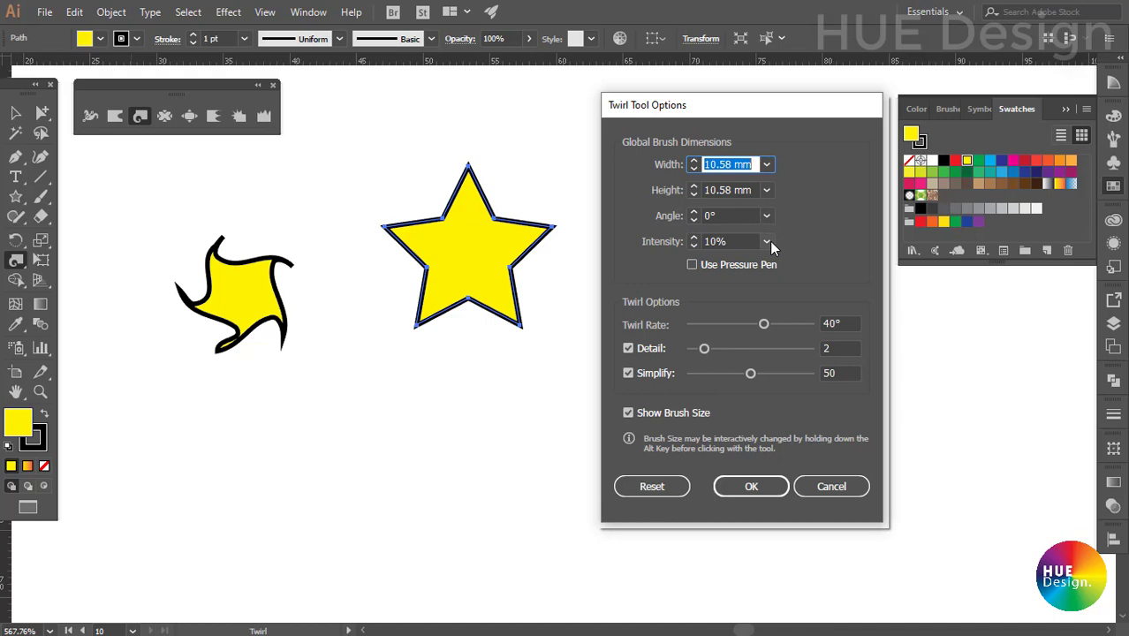
click(769, 241)
click(767, 247)
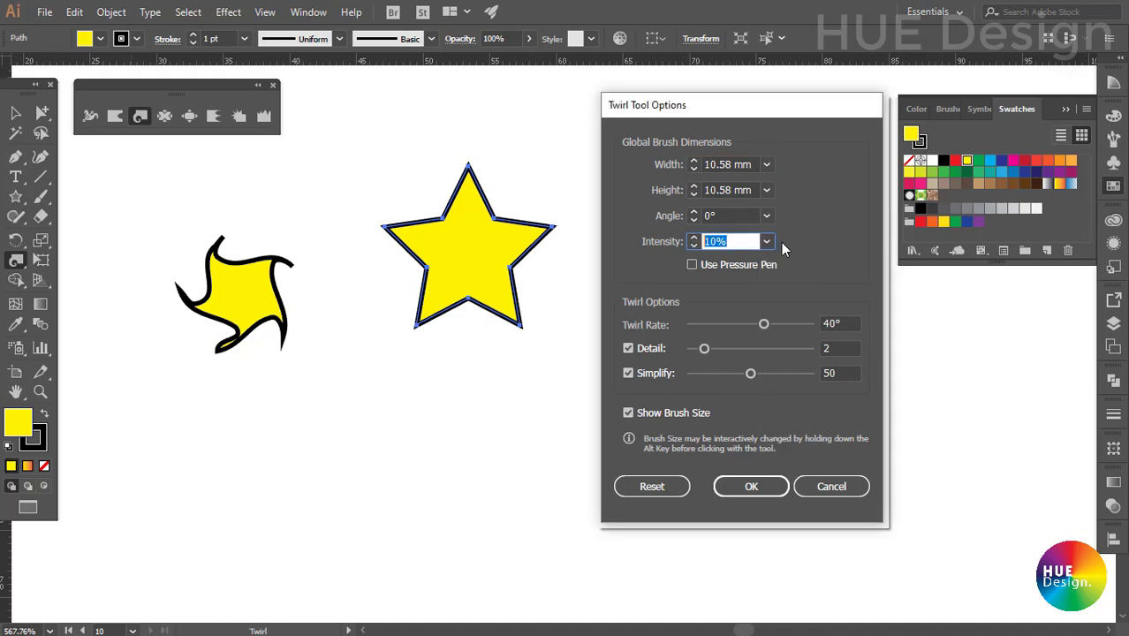
click(767, 242)
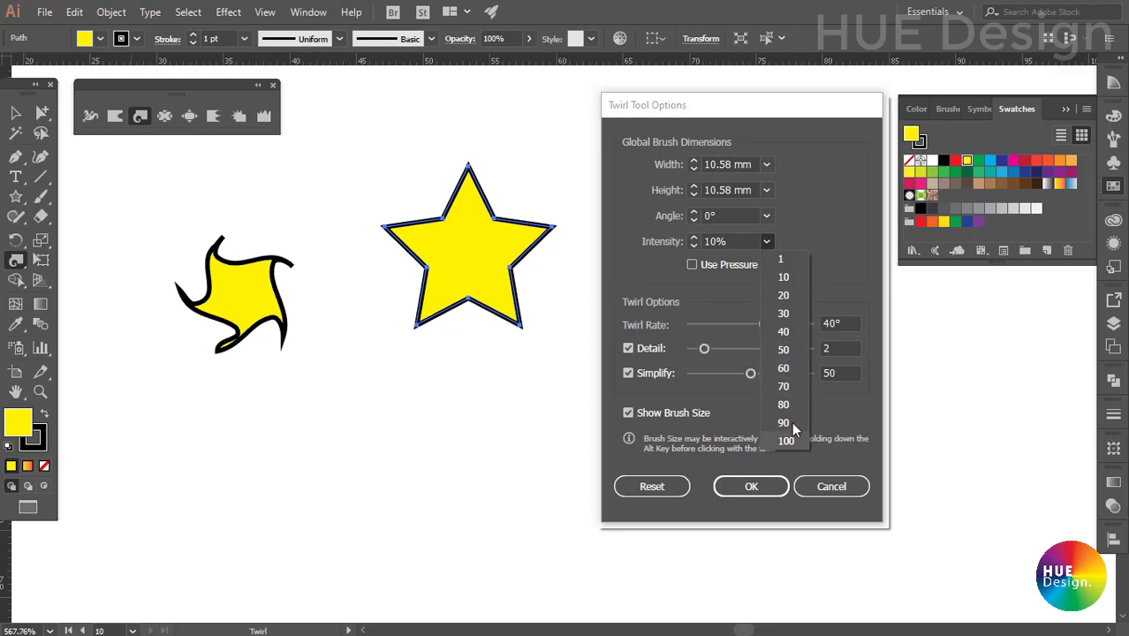
click(784, 350)
Set the Twirl Rate to 50° and confirm the twirl options.
drag(762, 324, 767, 325)
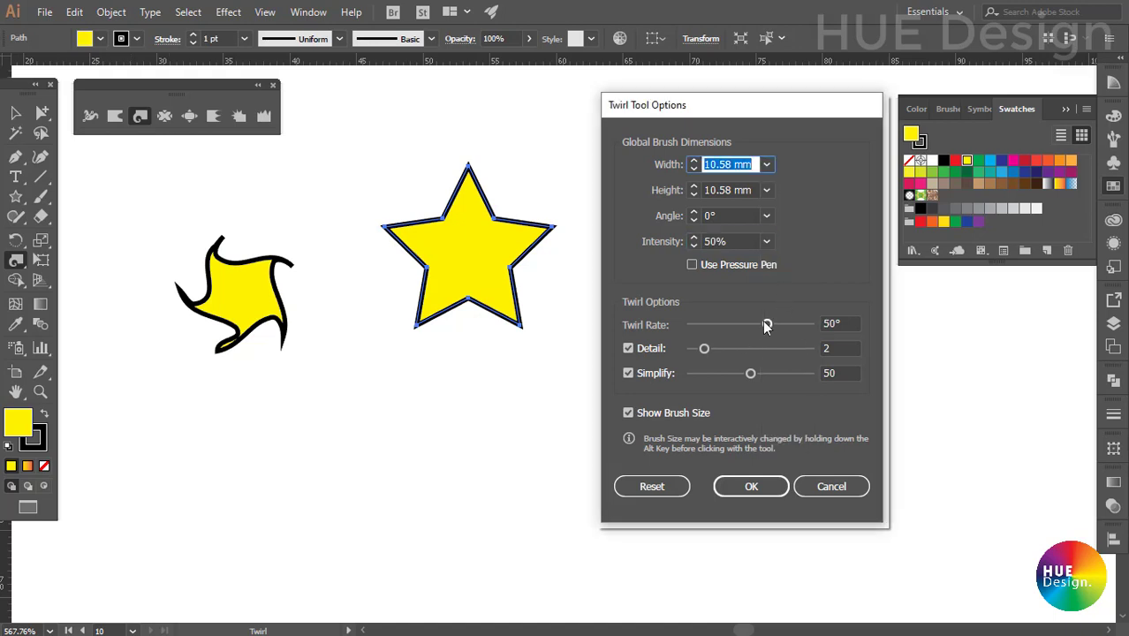
click(847, 324)
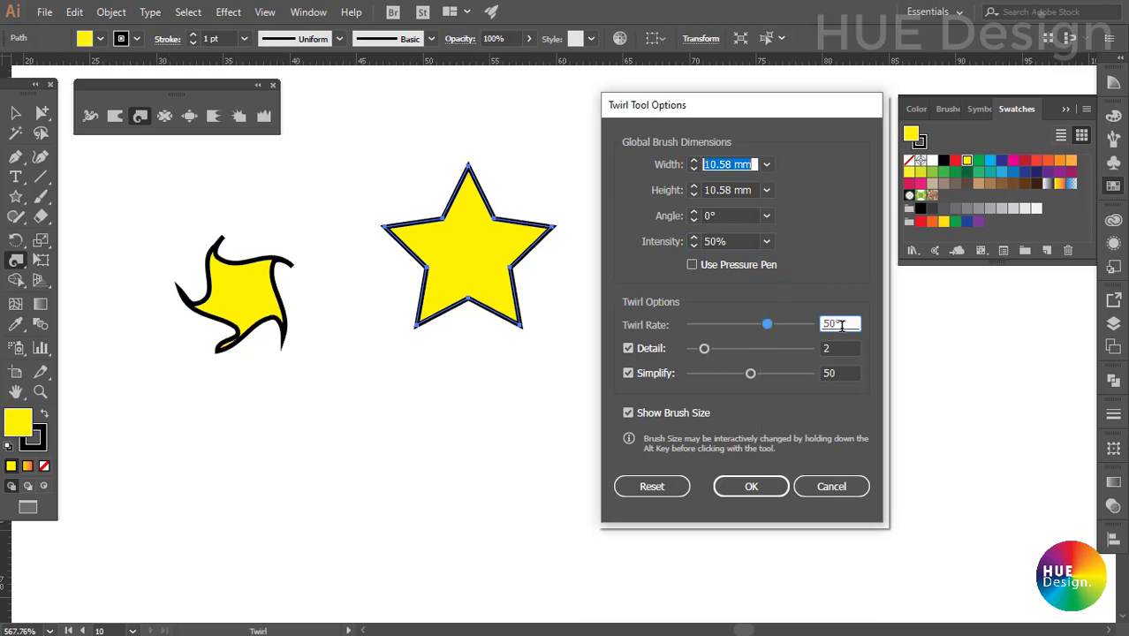
drag(767, 325, 752, 325)
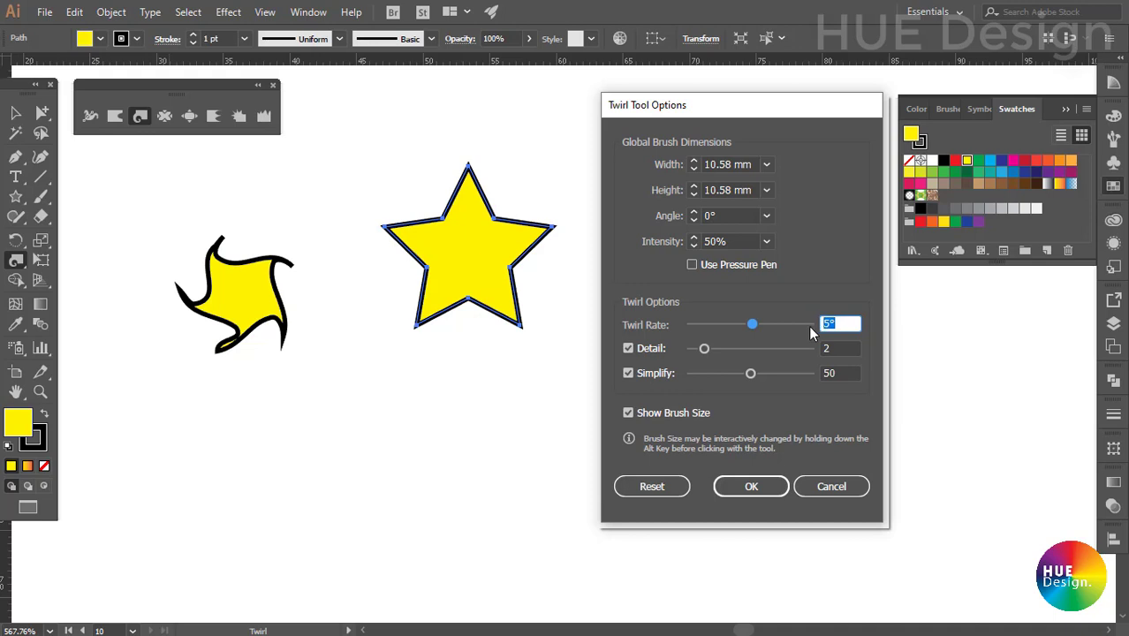
text(0)
drag(767, 324, 712, 325)
drag(713, 325, 771, 325)
drag(846, 322, 796, 305)
text(50)
click(752, 486)
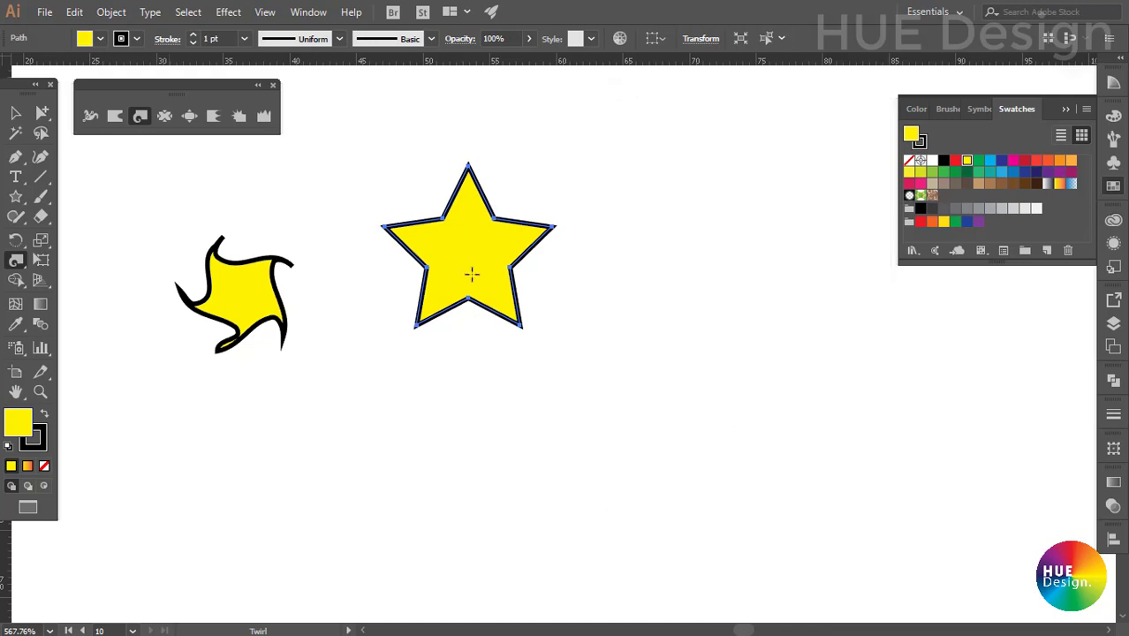
Twirl the star into a swirled sun, then select all and delete everything.
click(468, 255)
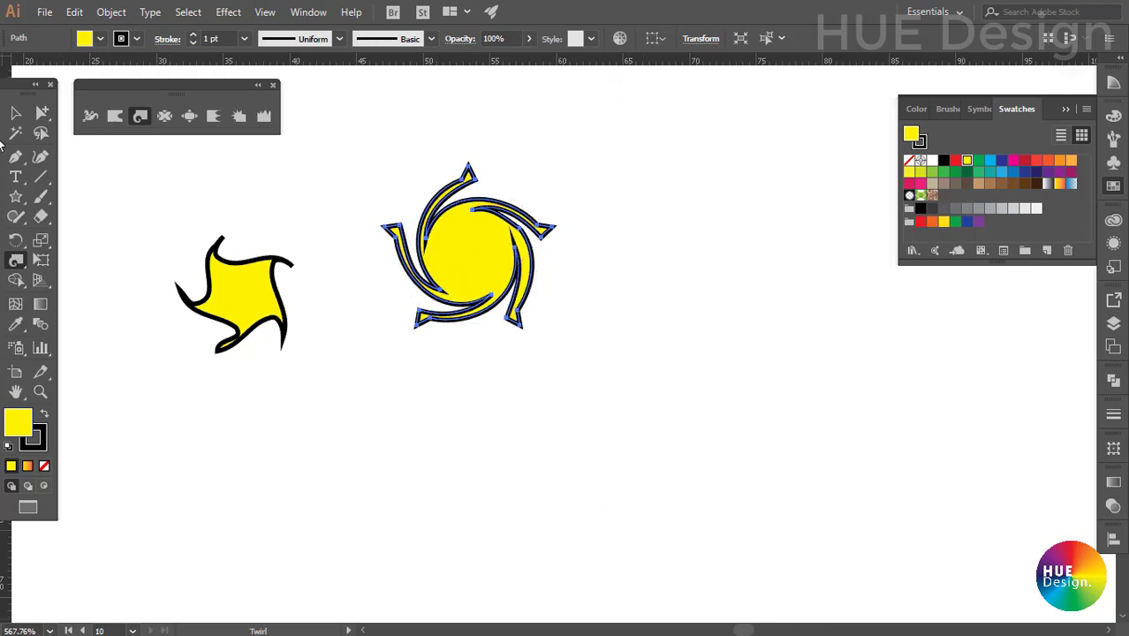
key(ctrl+a)
key(Delete)
click(16, 196)
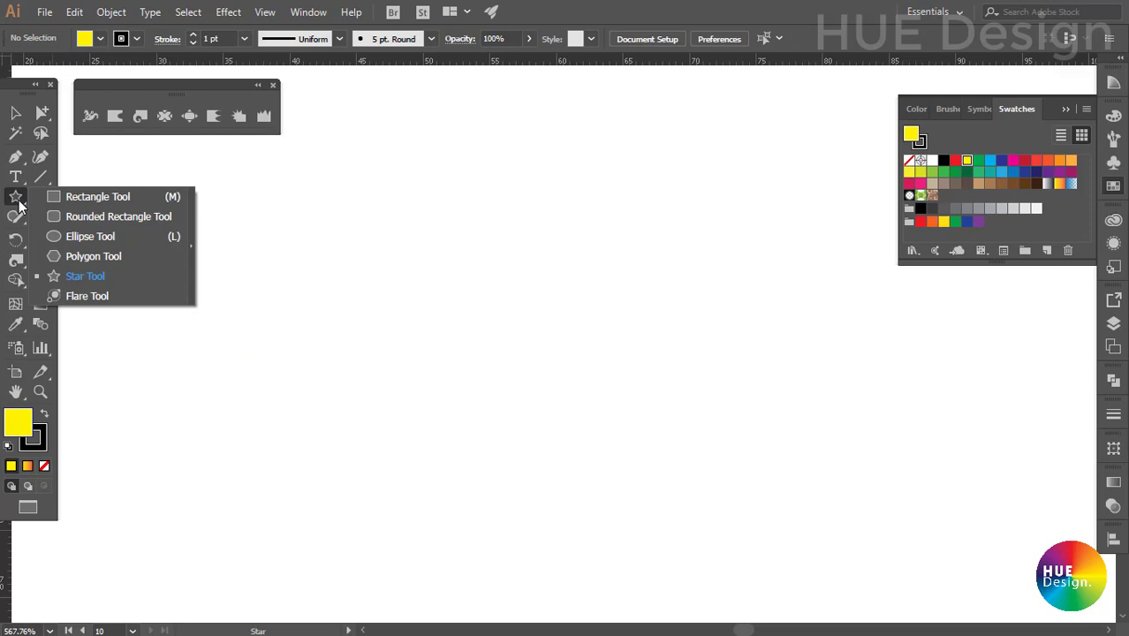
Draw a large many-pointed yellow star with sharp, thin spikes and move it down-right.
click(89, 276)
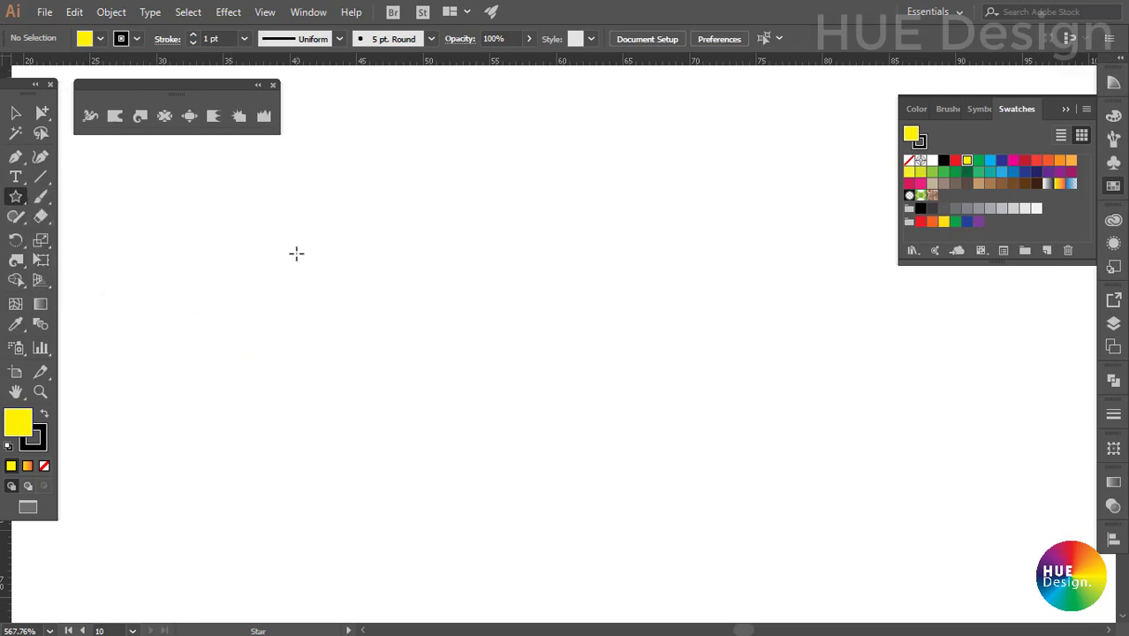
drag(242, 264, 296, 323)
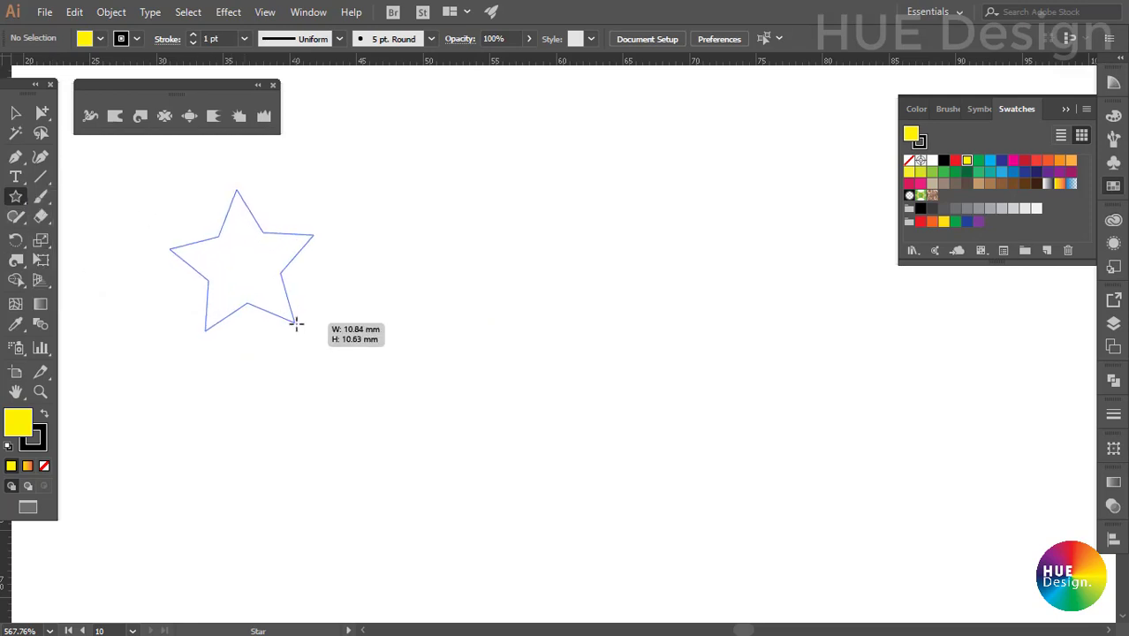
key(Down)
key(Page_Up)
key(Page_Up)
key(Page_Up)
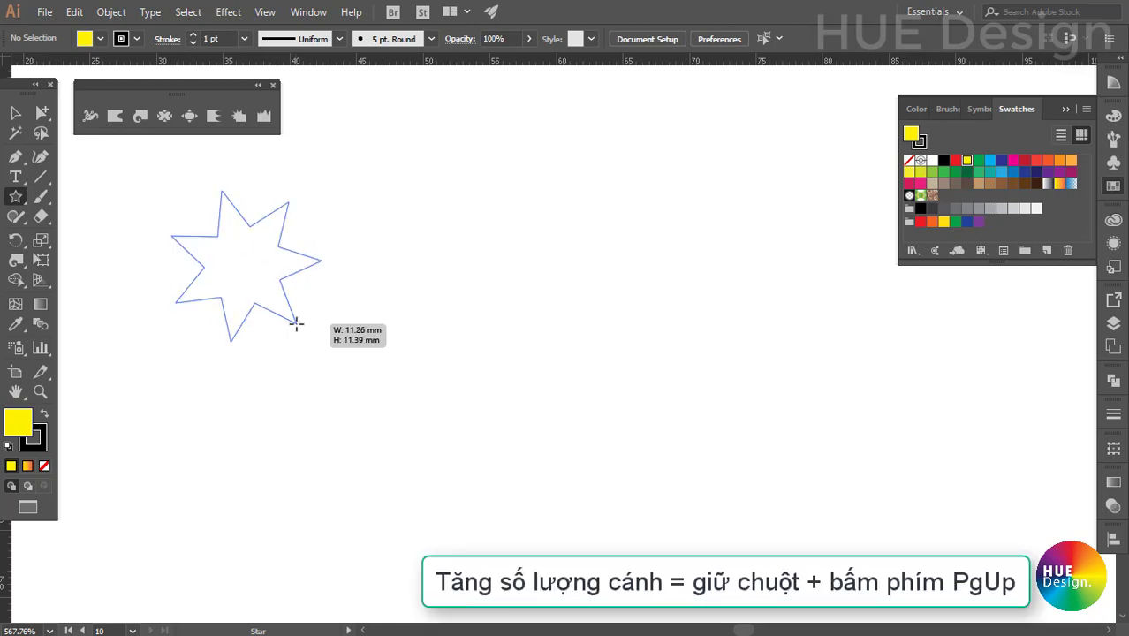
key(Page_Up)
key(Page_Up)
key(Page_Up)
key(Page_Up)
key(Page_Up)
key(Page_Up)
key(Page_Up)
key(Page_Up)
key(Page_Up)
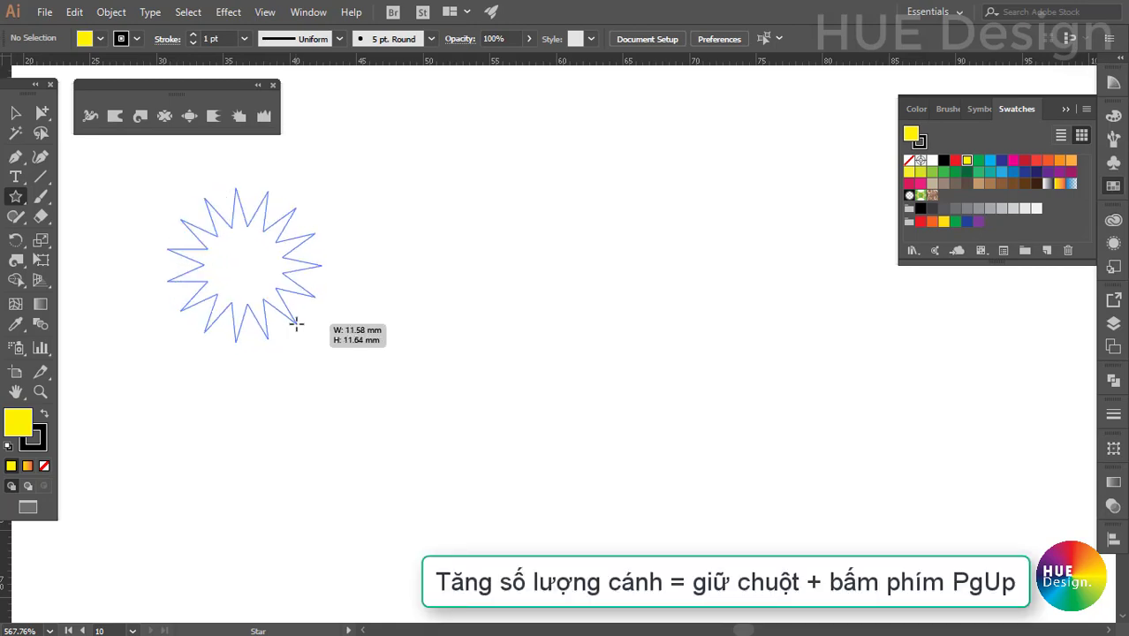
drag(296, 323, 320, 316)
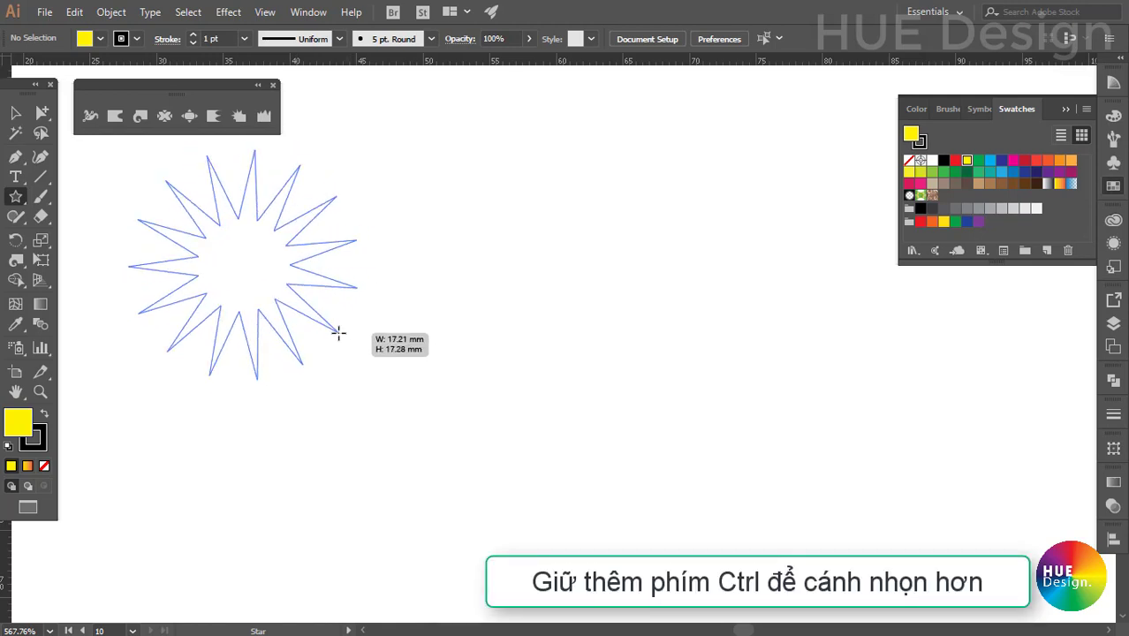
mouse_move(320, 316)
mouse_down()
mouse_move(369, 349)
mouse_move(344, 338)
mouse_up()
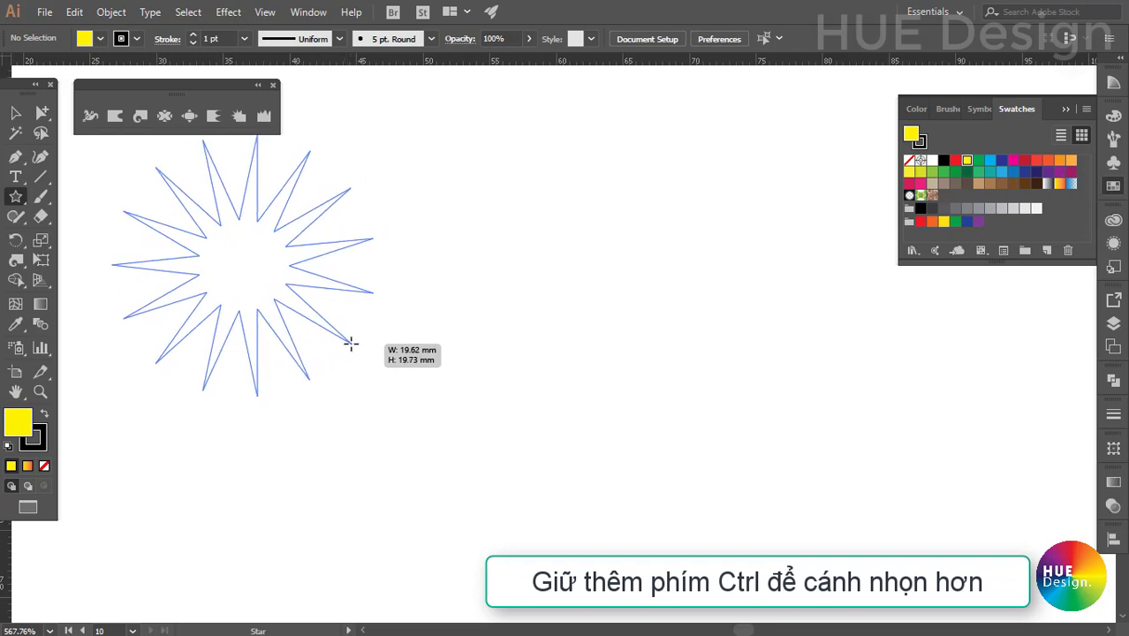
drag(345, 339, 351, 346)
click(16, 113)
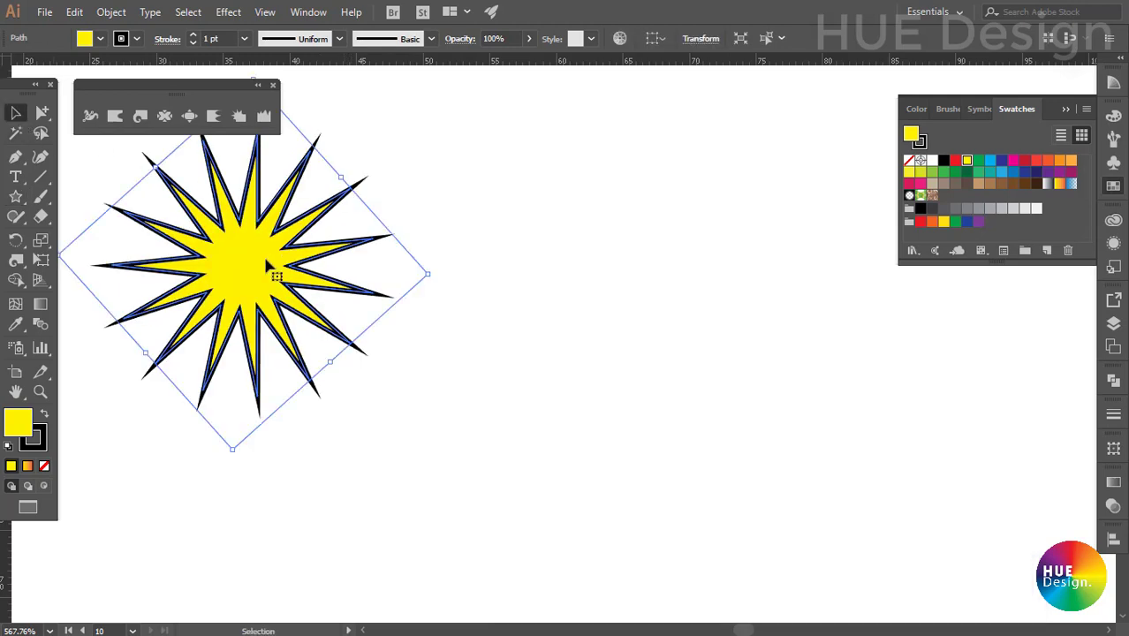
drag(265, 260, 402, 331)
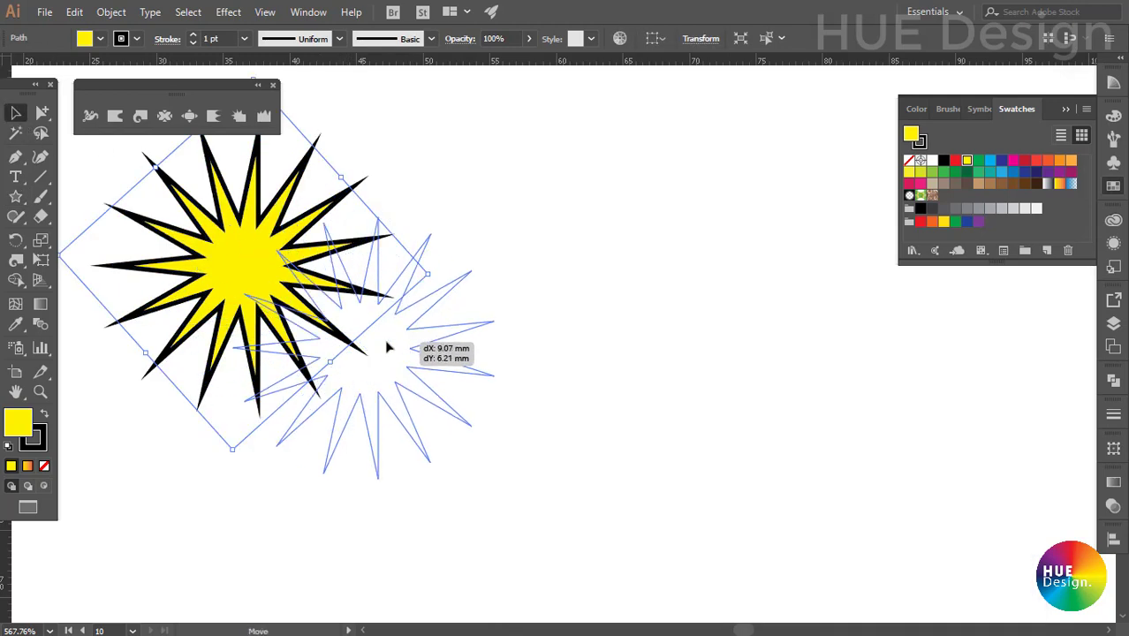
Set the Twirl Tool brush to 40 pt width and height with a twirl rate of -50.
double_click(138, 118)
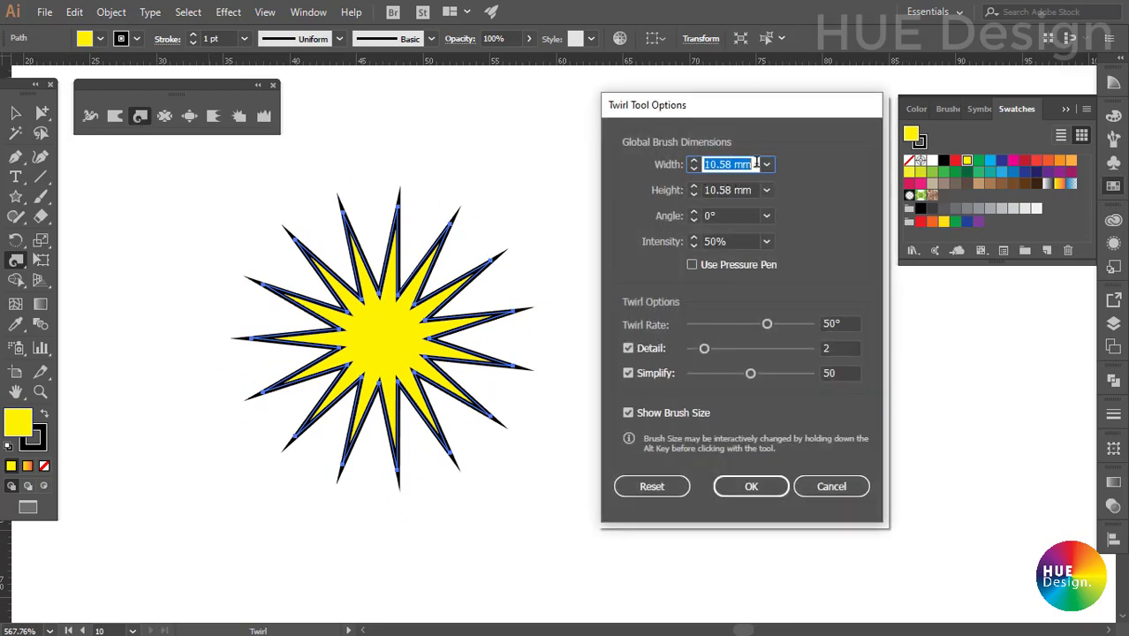
click(767, 164)
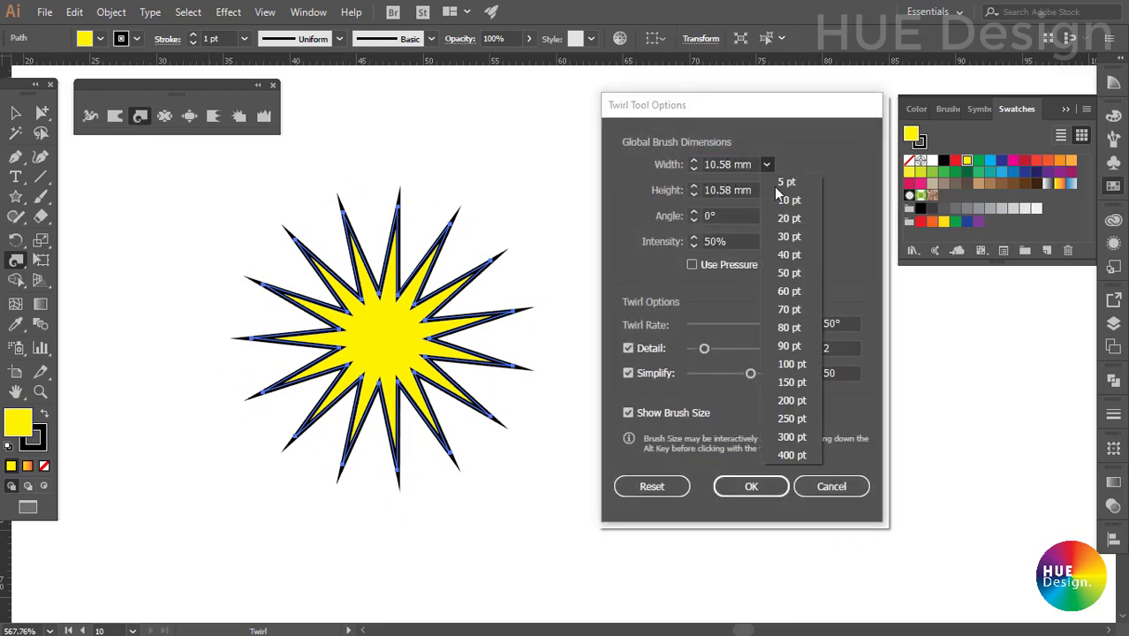
click(790, 254)
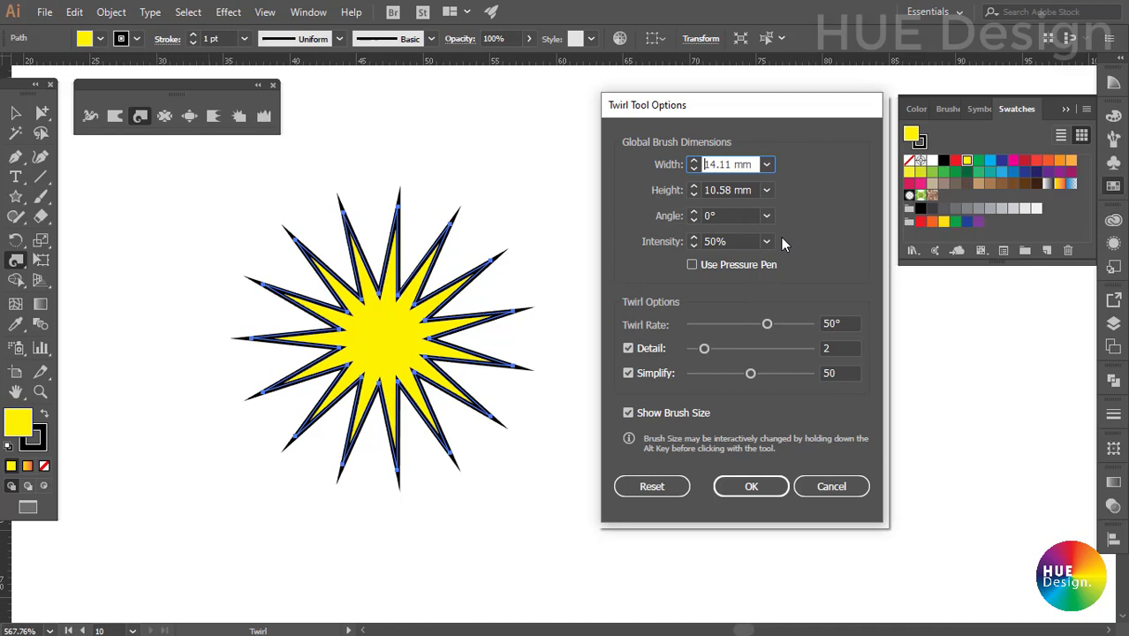
click(767, 190)
click(789, 282)
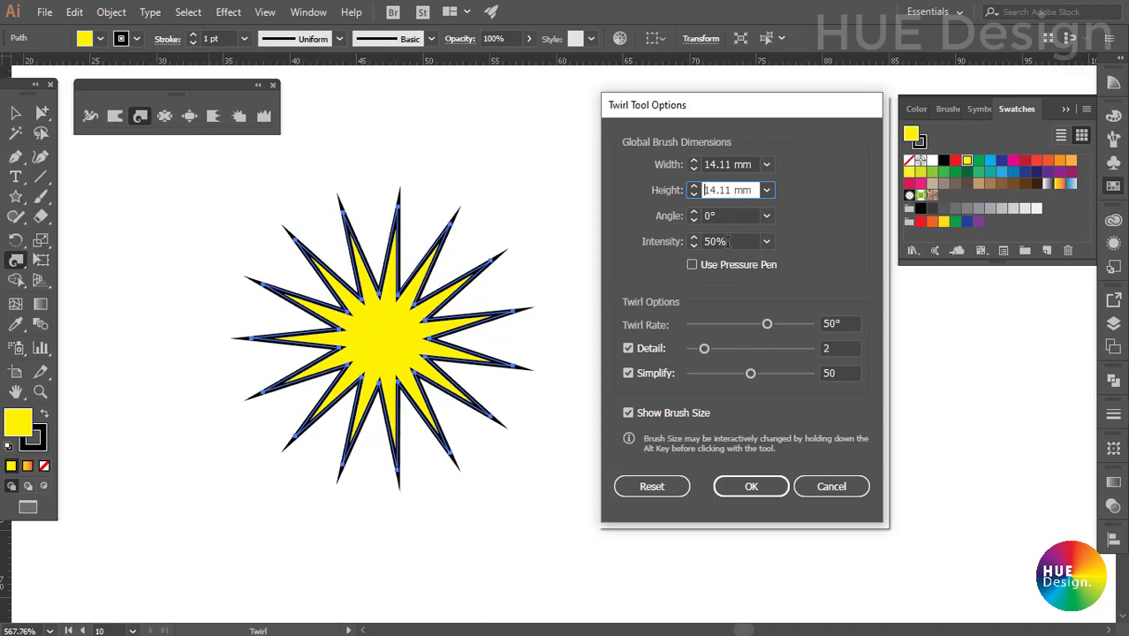
key(Tab)
key(Tab)
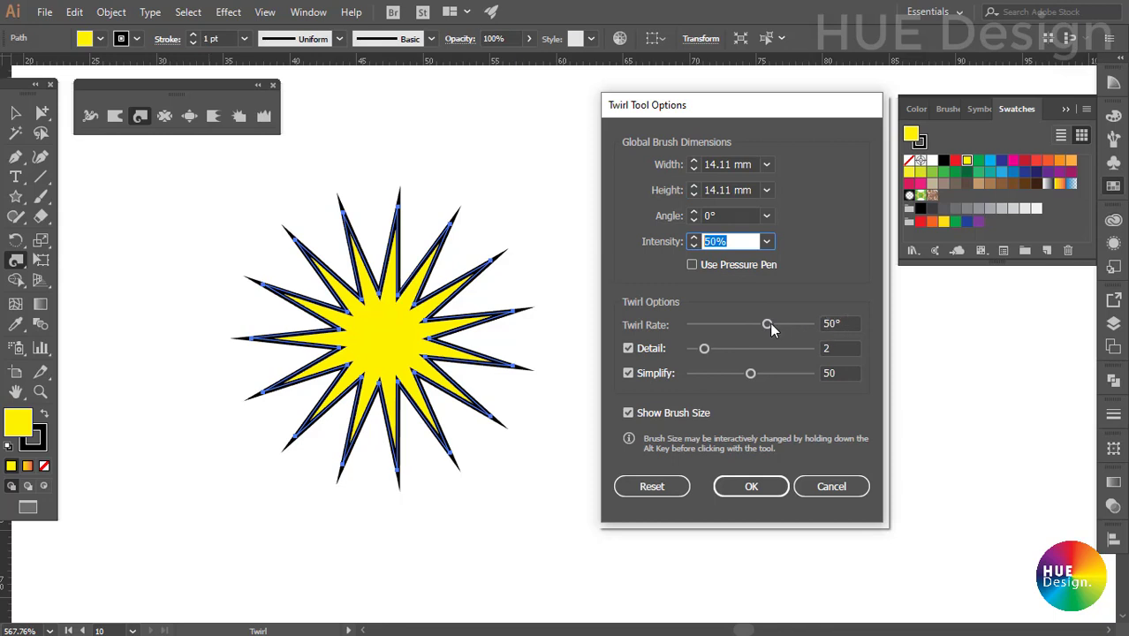
click(847, 323)
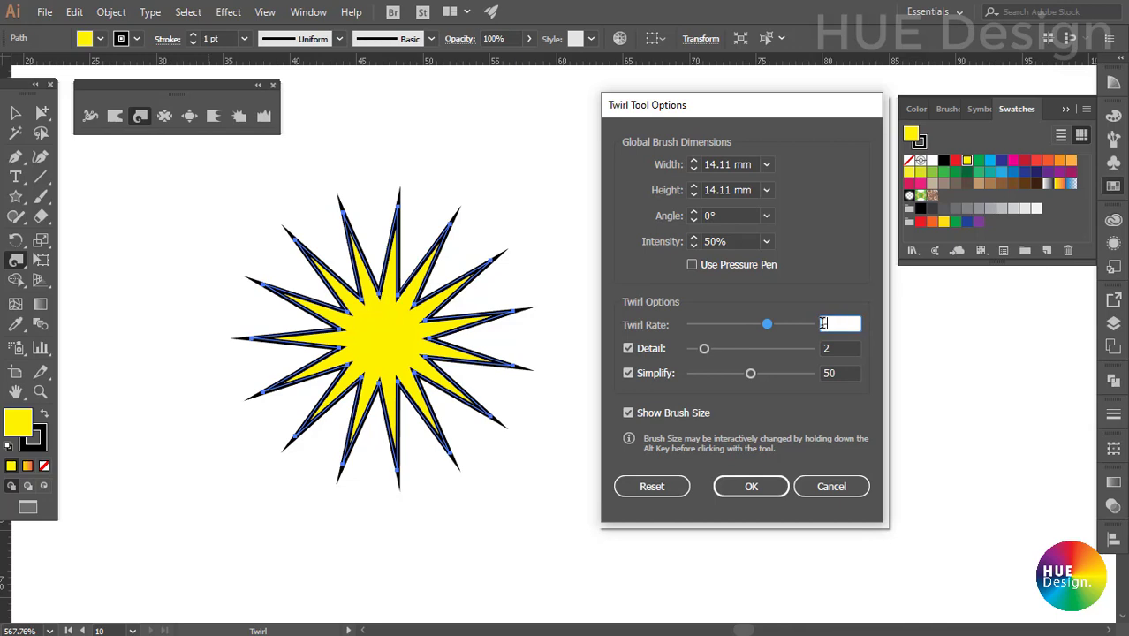
text(-50)
click(747, 489)
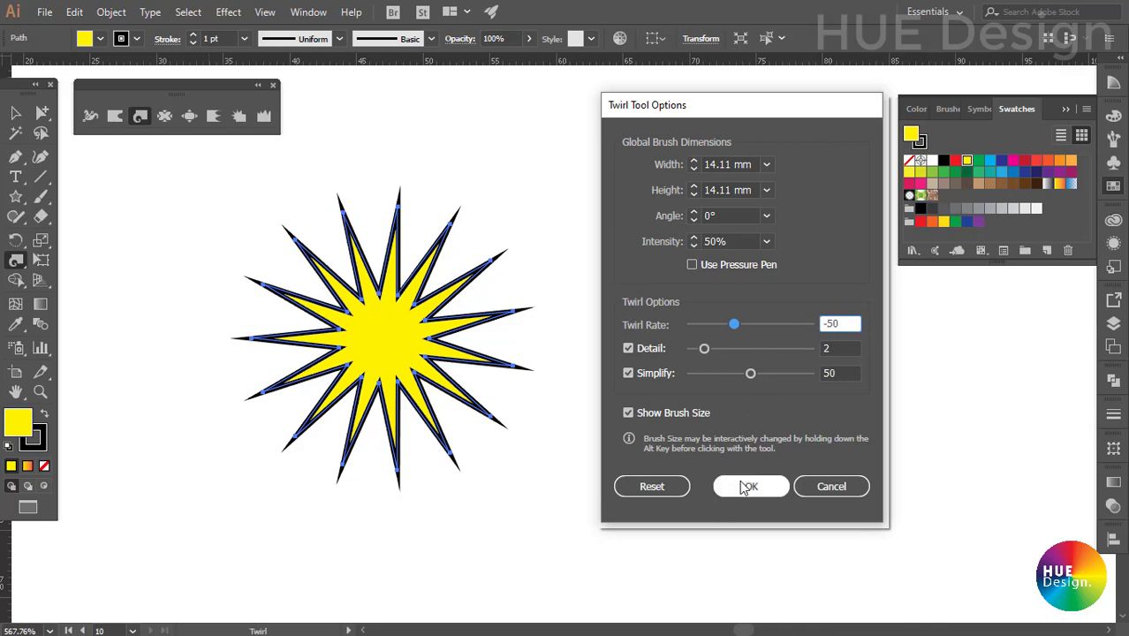
click(746, 489)
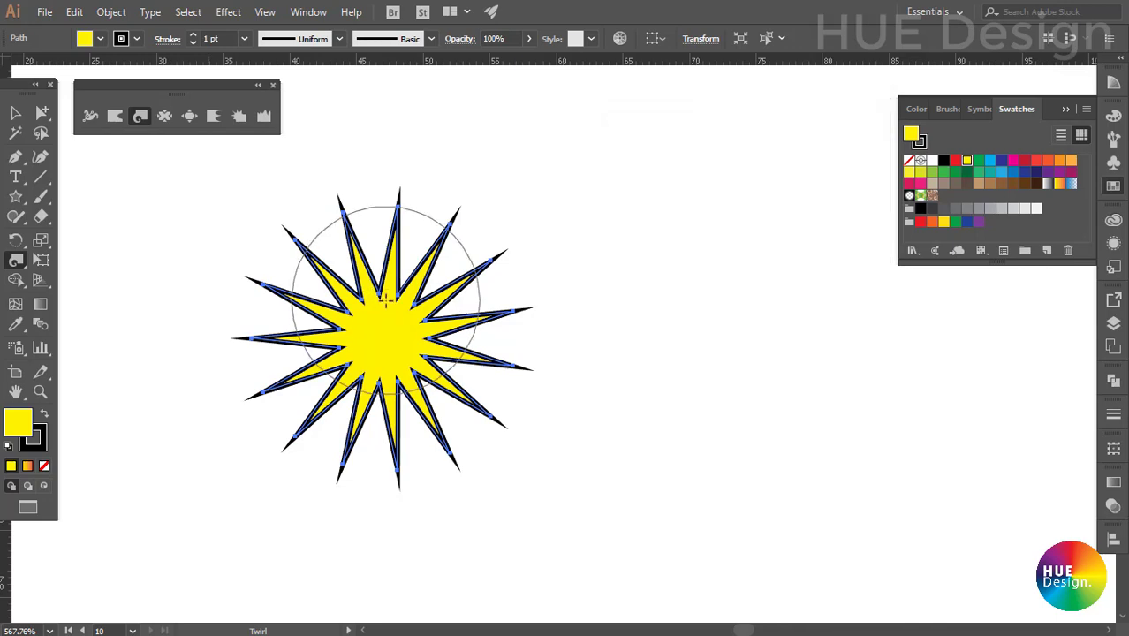
Twirl the star into a swirling spiral sun, redoing it after an undo, then deselect it.
drag(379, 343, 403, 325)
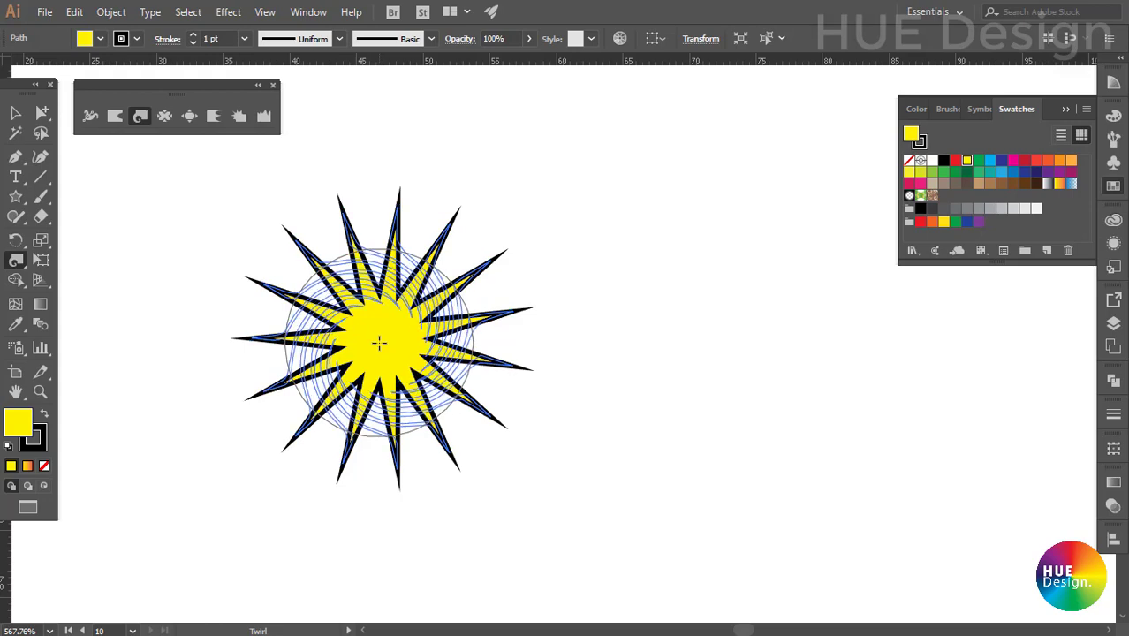
key(ctrl+z)
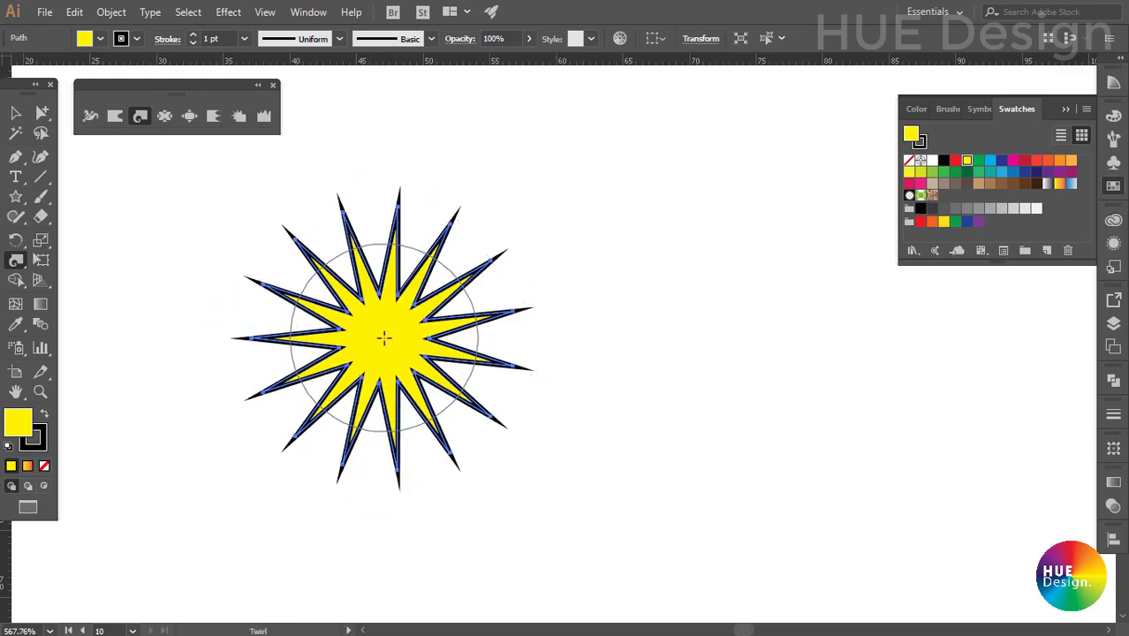
drag(386, 337, 383, 338)
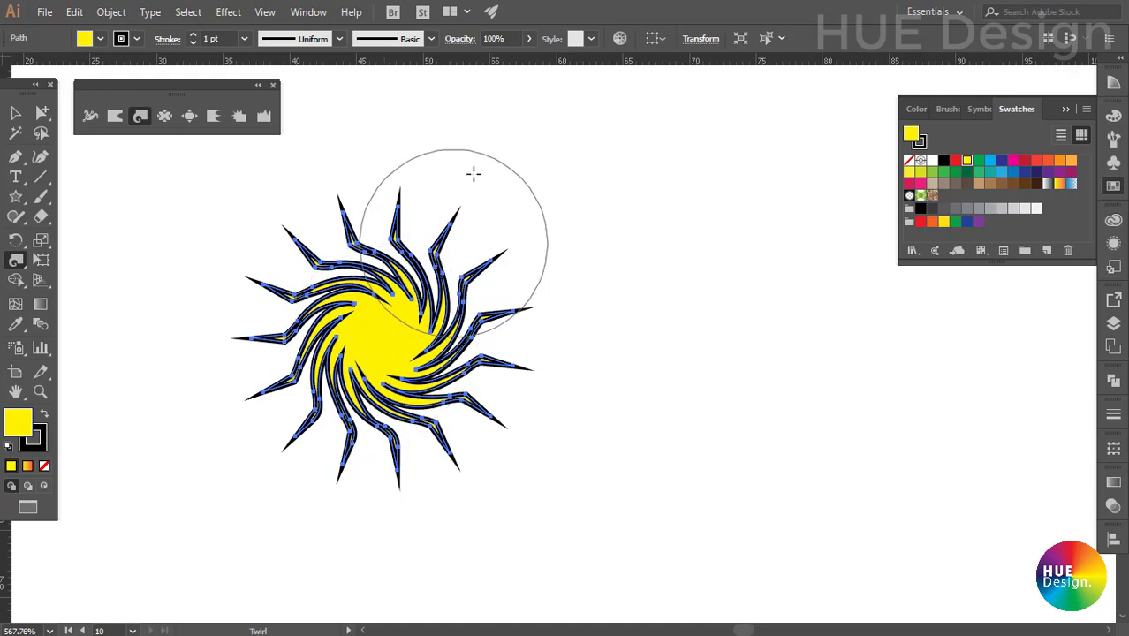
click(14, 115)
click(699, 265)
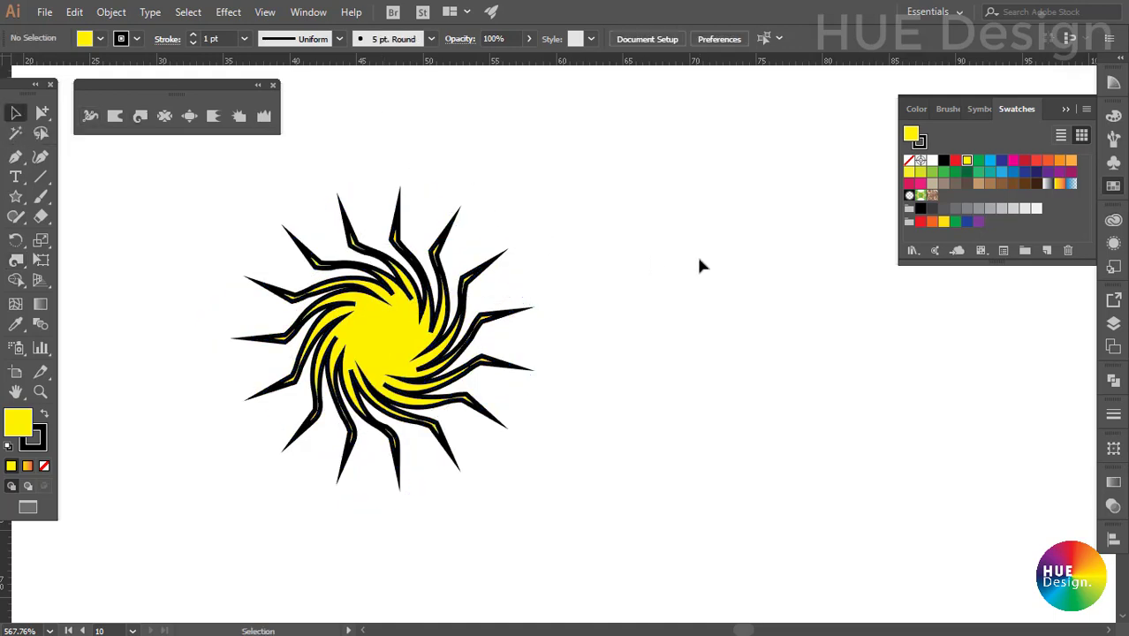
Move the swirled sun left and draw a yellow rounded square to its right.
drag(415, 358, 299, 355)
click(523, 337)
scroll(523, 337, right, 1)
key(m)
mouse_move(558, 258)
mouse_down()
mouse_move(683, 297)
mouse_move(749, 345)
mouse_move(755, 453)
mouse_up()
click(15, 115)
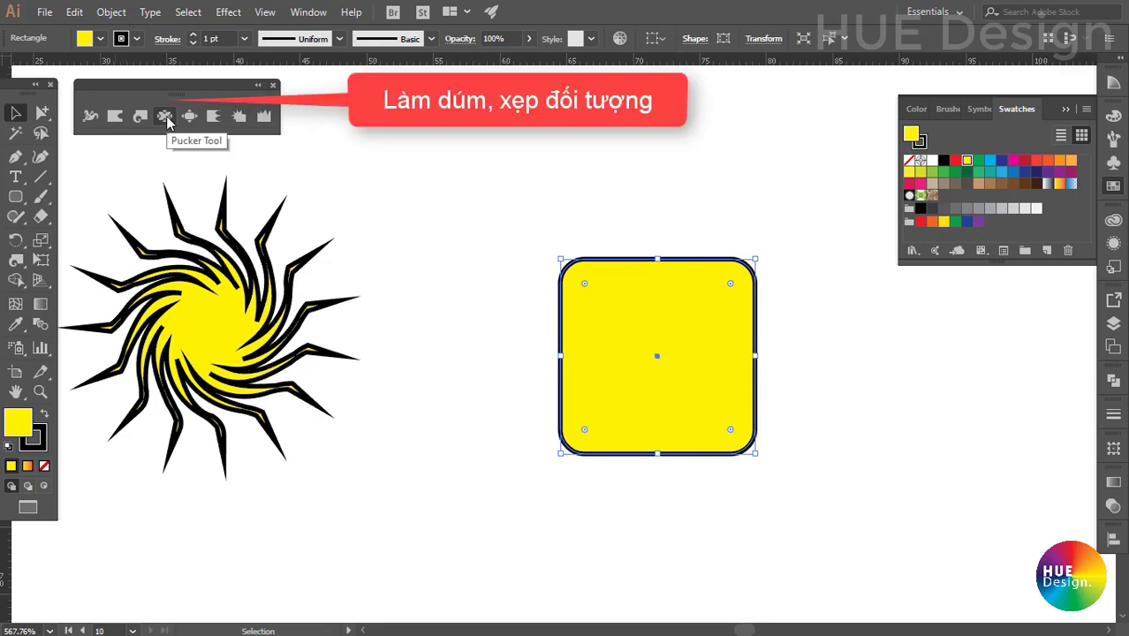
Pucker the square's top edges inward, then undo those pucker distortions.
click(166, 116)
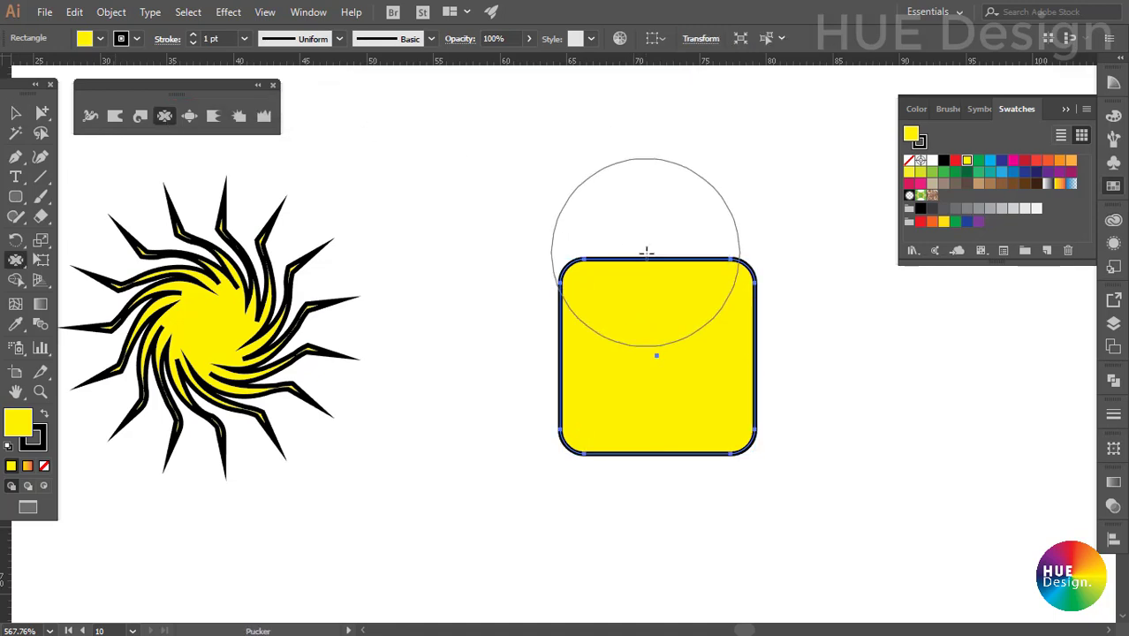
mouse_move(648, 259)
mouse_down()
mouse_move(665, 326)
mouse_move(624, 354)
mouse_up()
key(ctrl+z)
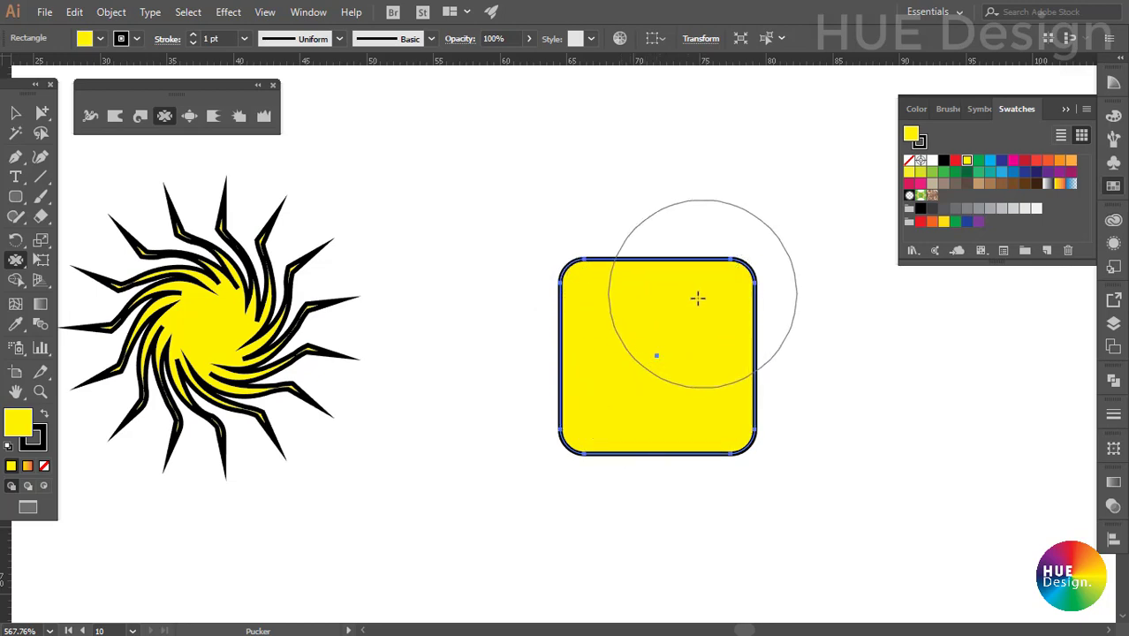
mouse_move(696, 297)
mouse_down()
mouse_move(660, 349)
mouse_move(661, 334)
mouse_move(613, 313)
mouse_up()
drag(570, 262, 632, 373)
key(v)
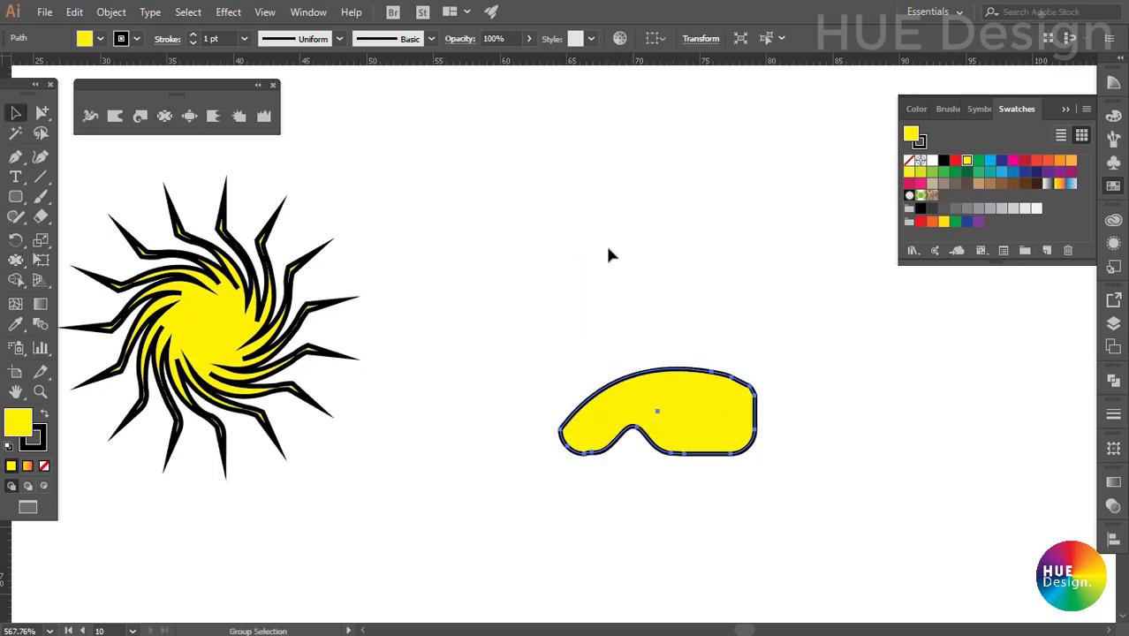
key(ctrl+z)
Warp the square's right and lower-left sides inward, then pucker it into a shrinking teardrop.
key(ctrl+z)
click(115, 115)
drag(658, 269, 656, 310)
key(ctrl+z)
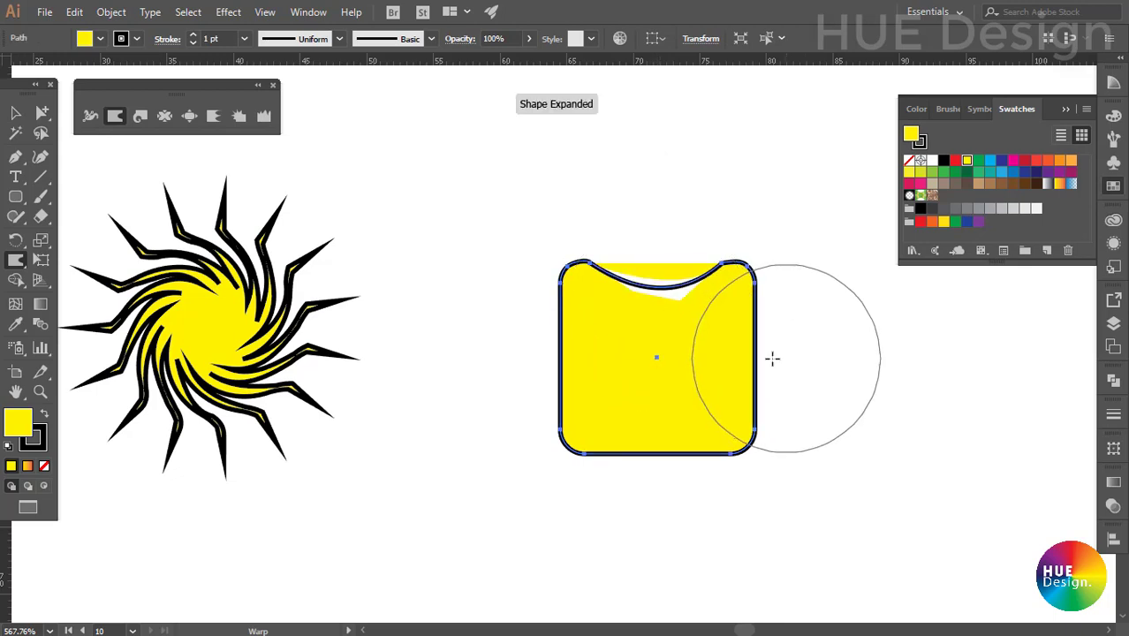
mouse_move(774, 358)
mouse_down()
mouse_move(691, 346)
mouse_move(650, 361)
mouse_up()
drag(566, 373, 612, 354)
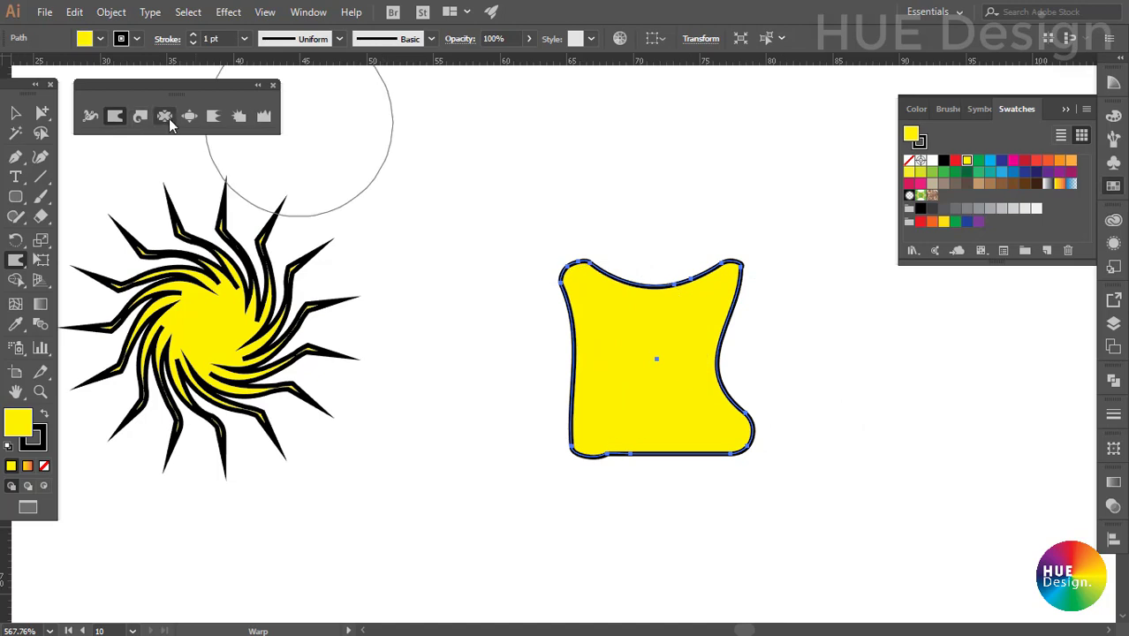
click(166, 117)
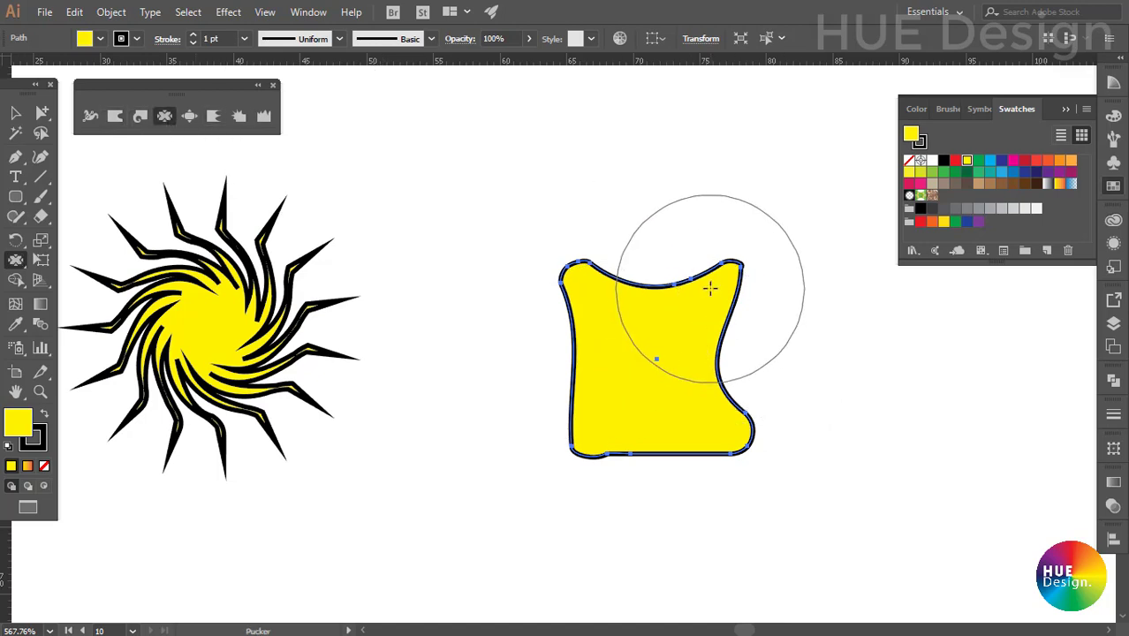
mouse_move(710, 287)
mouse_down()
mouse_move(578, 285)
mouse_move(653, 378)
mouse_up()
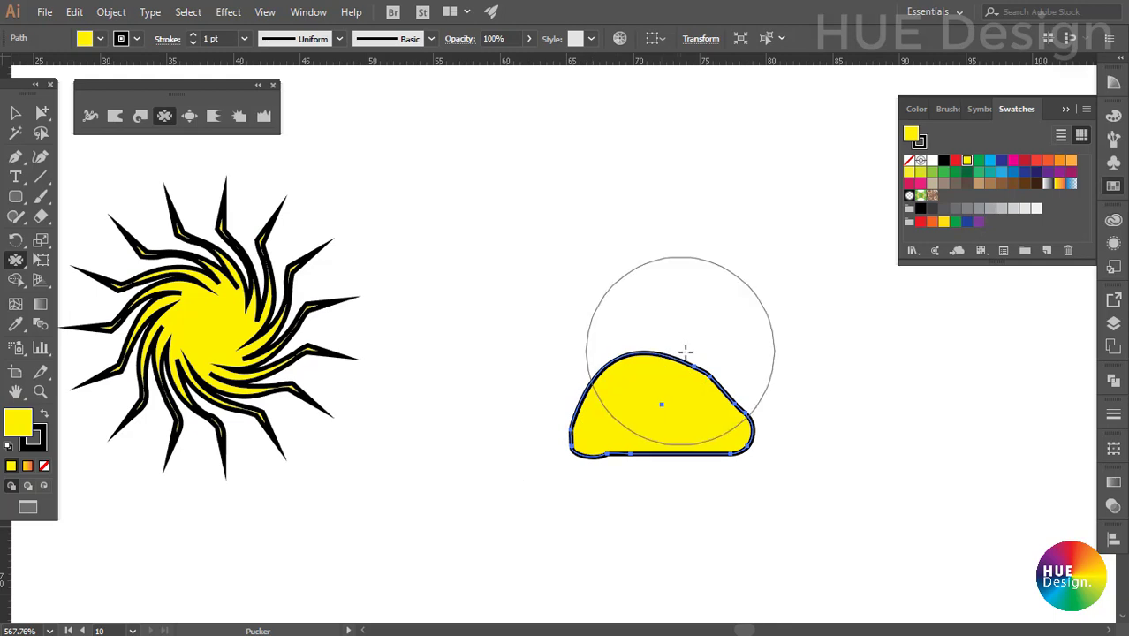
drag(633, 371, 709, 414)
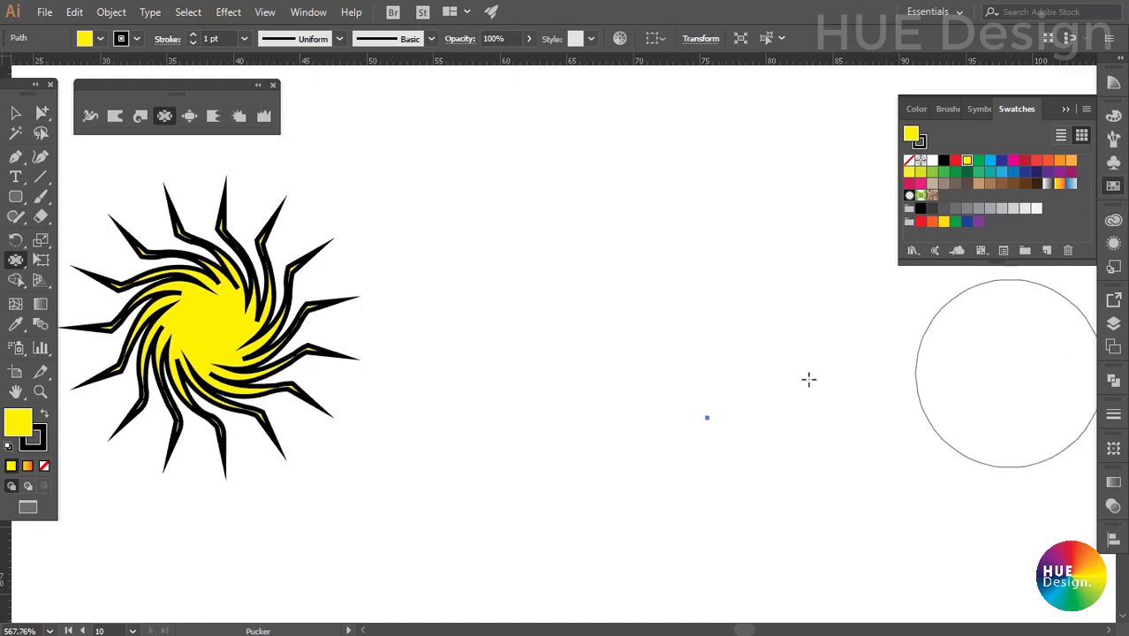
click(15, 112)
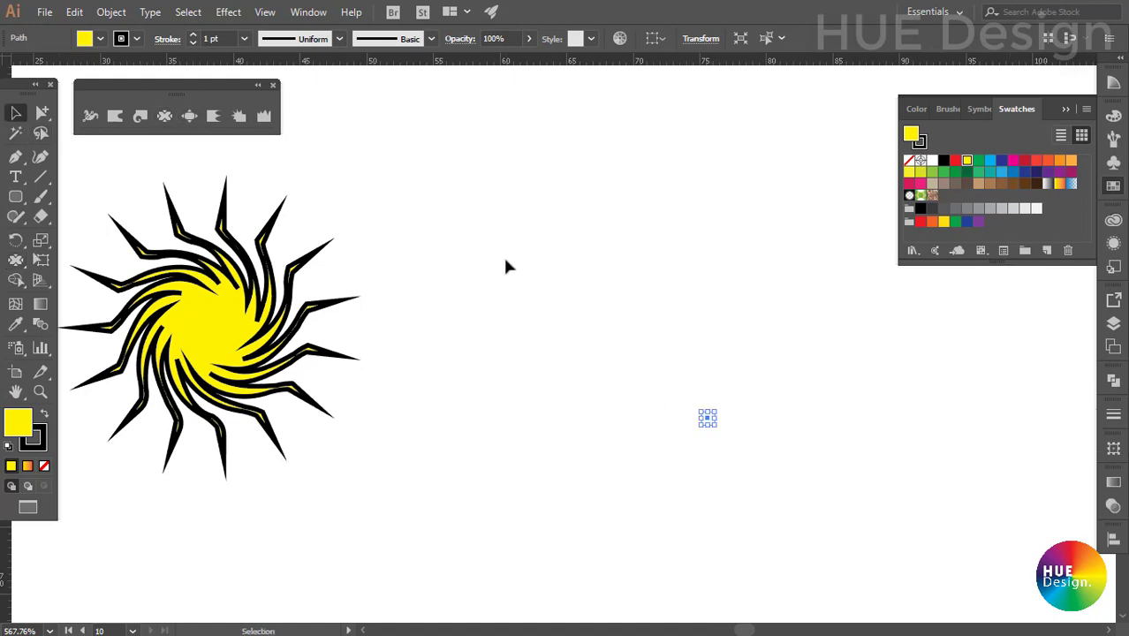
Restore the original rounded square and bloat its upper-right corner outward.
key(ctrl+z)
key(ctrl+z)
key(ctrl+z)
key(ctrl+z)
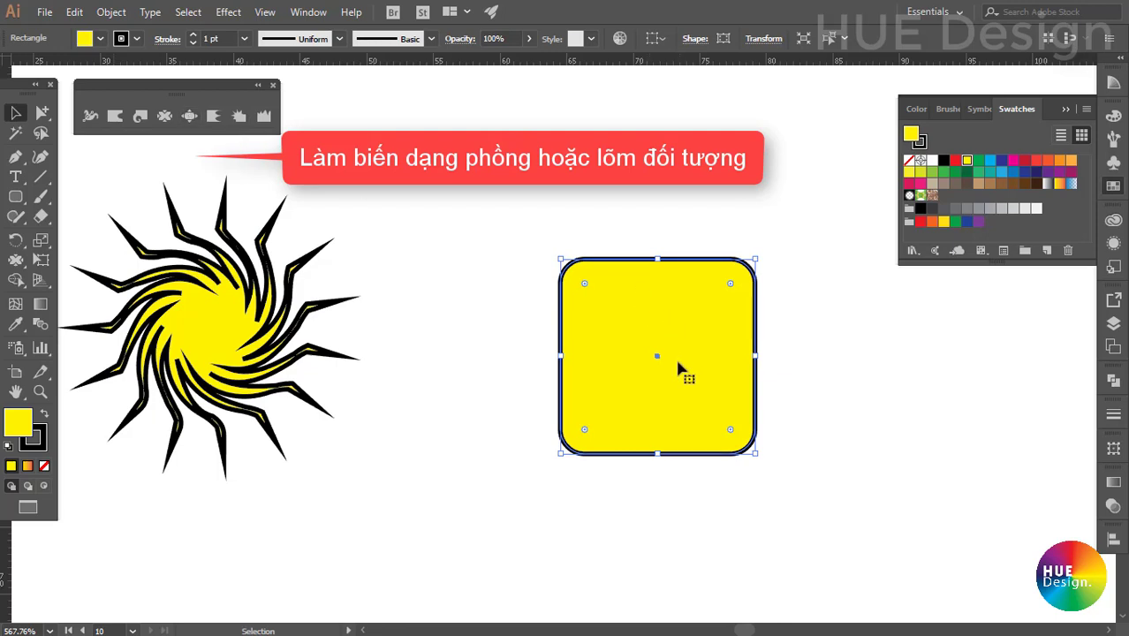
drag(663, 351, 582, 393)
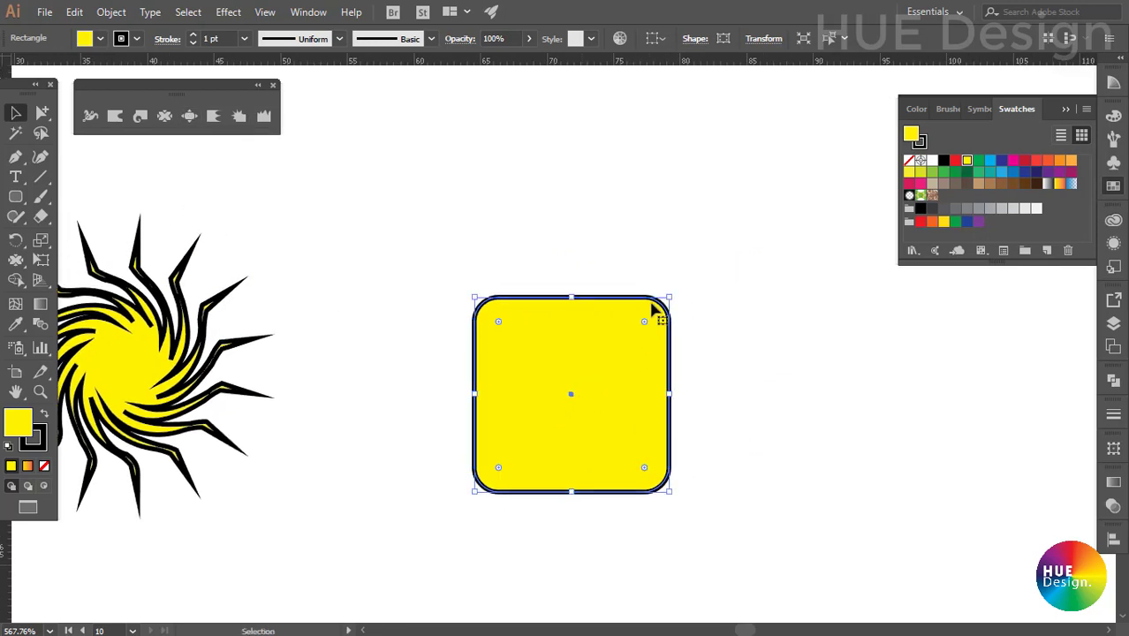
click(189, 118)
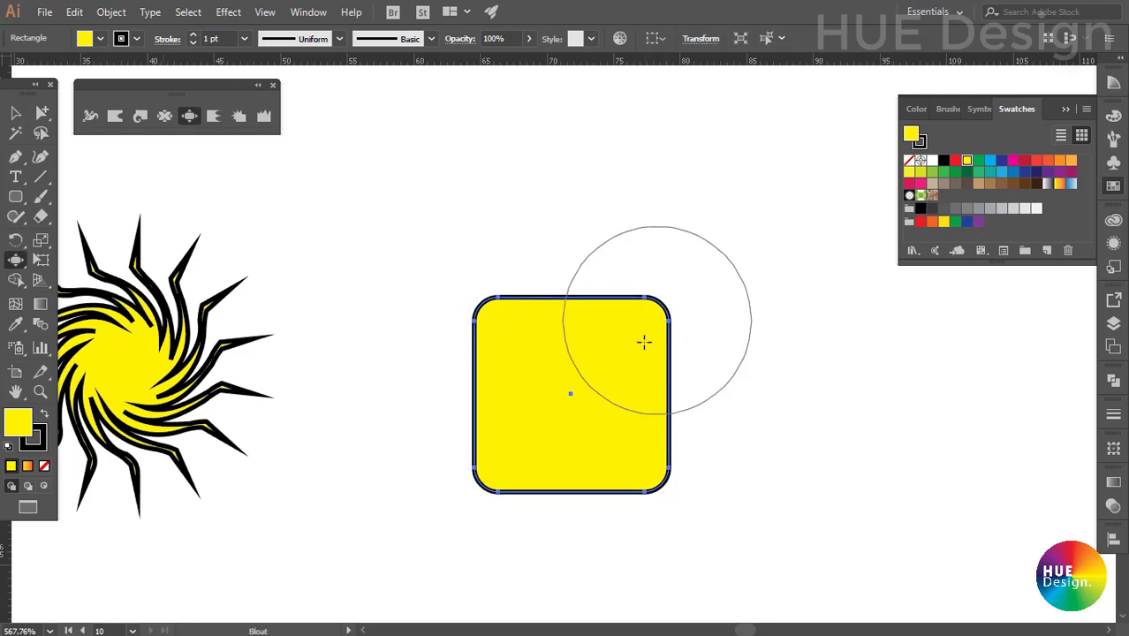
drag(645, 338, 692, 298)
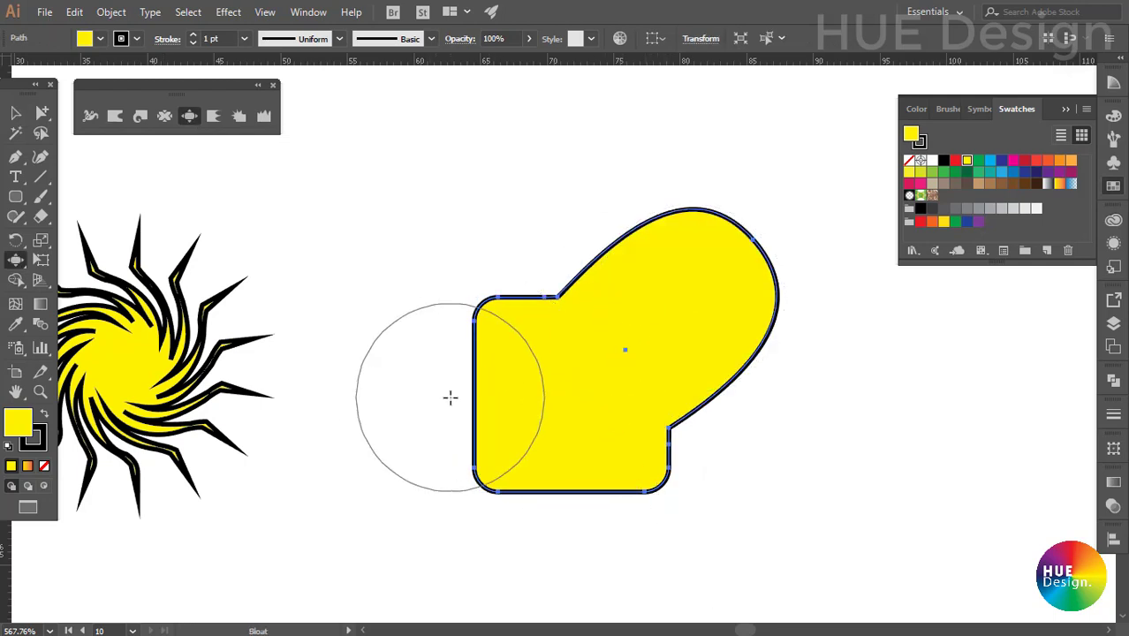
drag(453, 403, 448, 406)
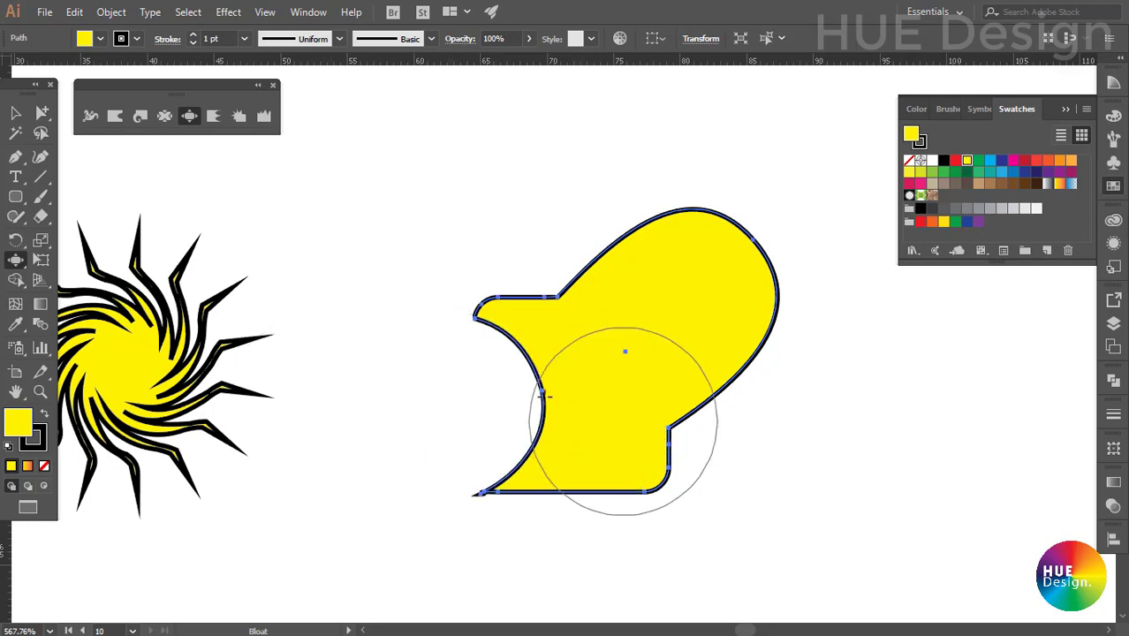
Try bloating the left edge several times, undoing each attempt, then delete the shape.
key(ctrl+z)
key(v)
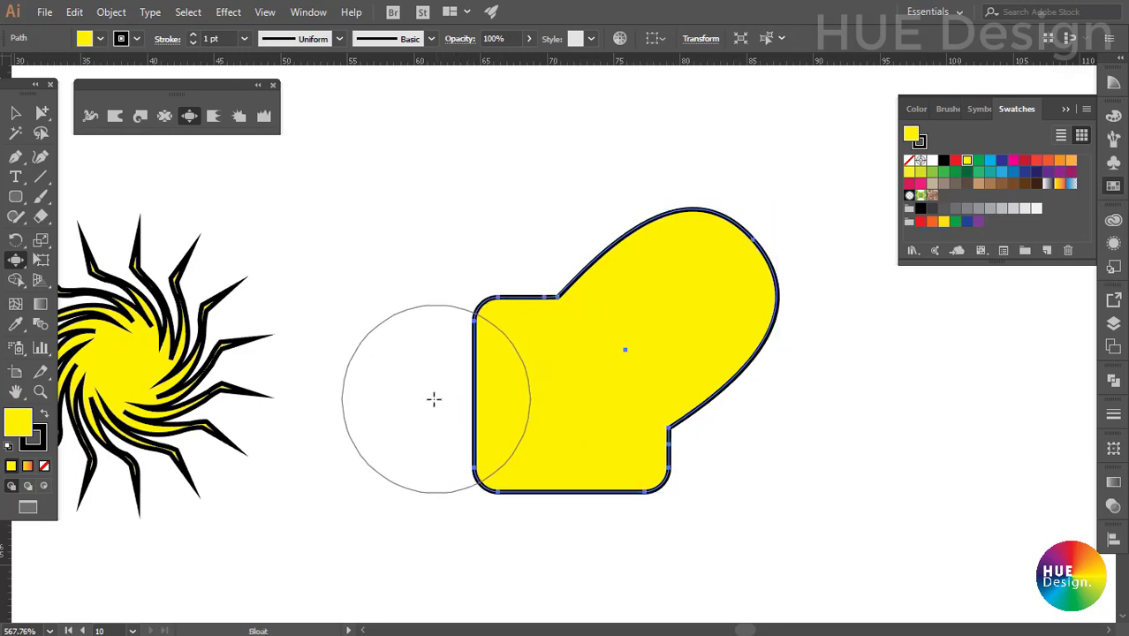
drag(429, 397, 431, 394)
key(ctrl+z)
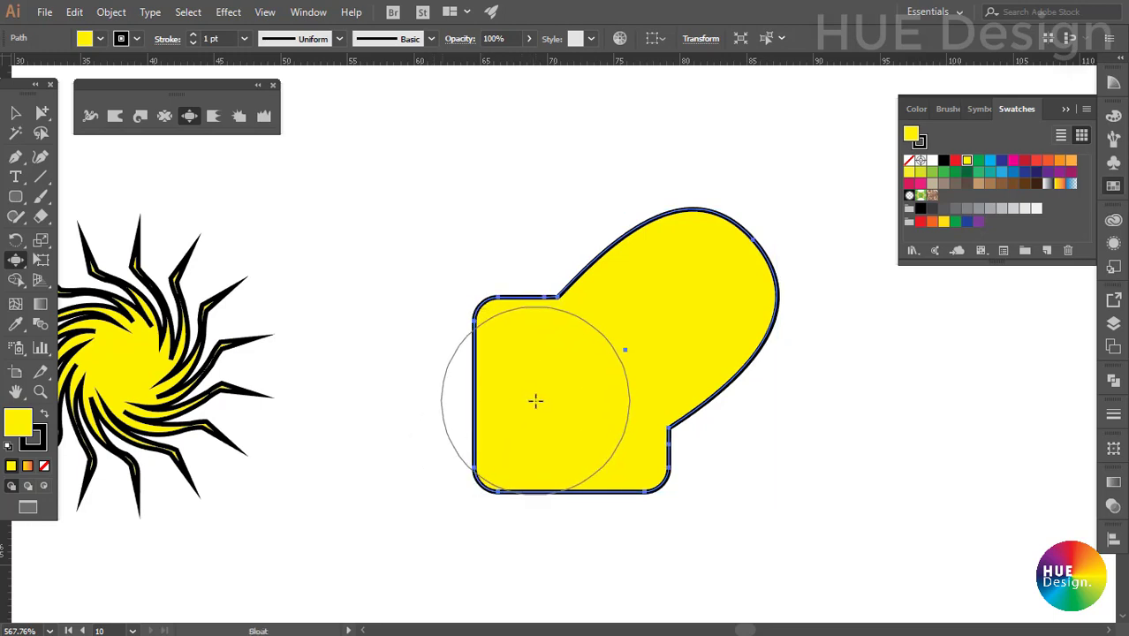
drag(526, 399, 527, 401)
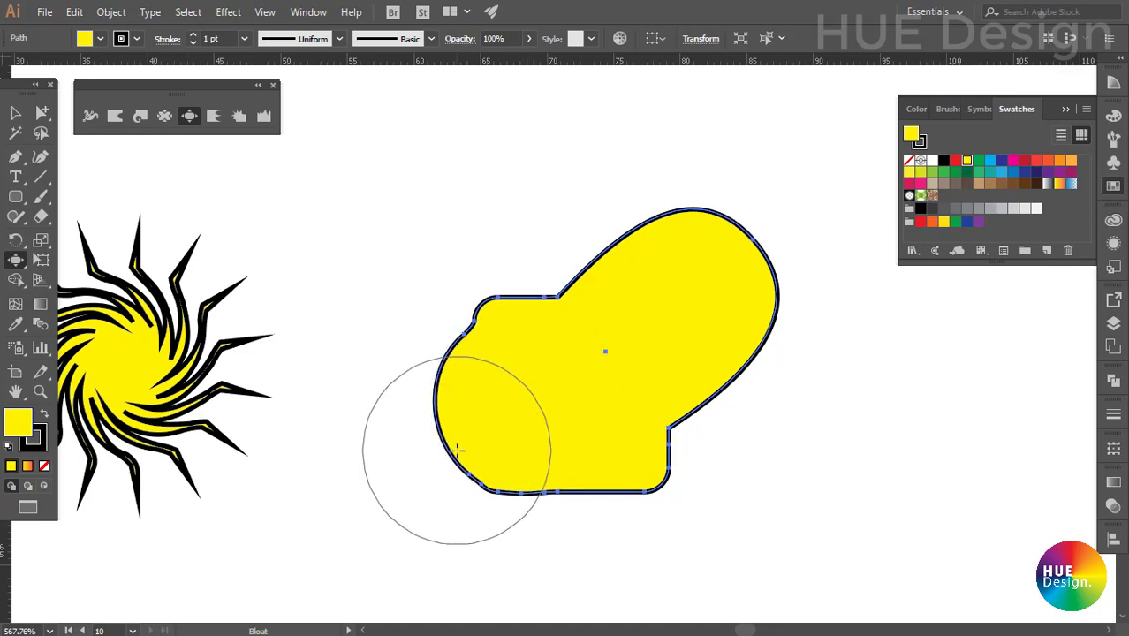
key(ctrl+z)
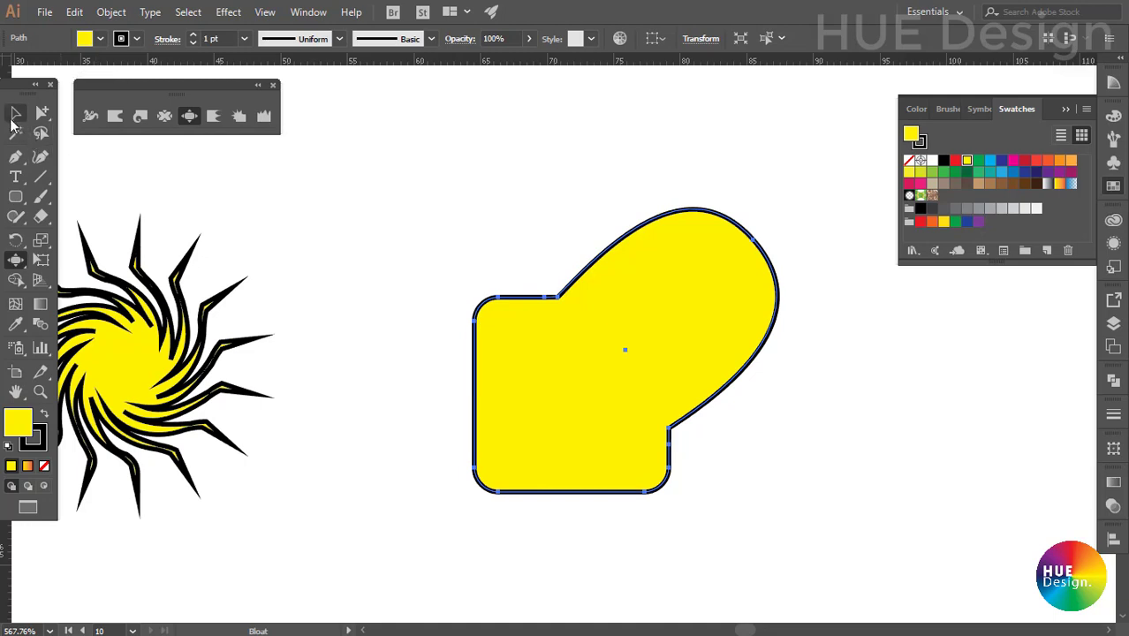
click(14, 116)
key(Delete)
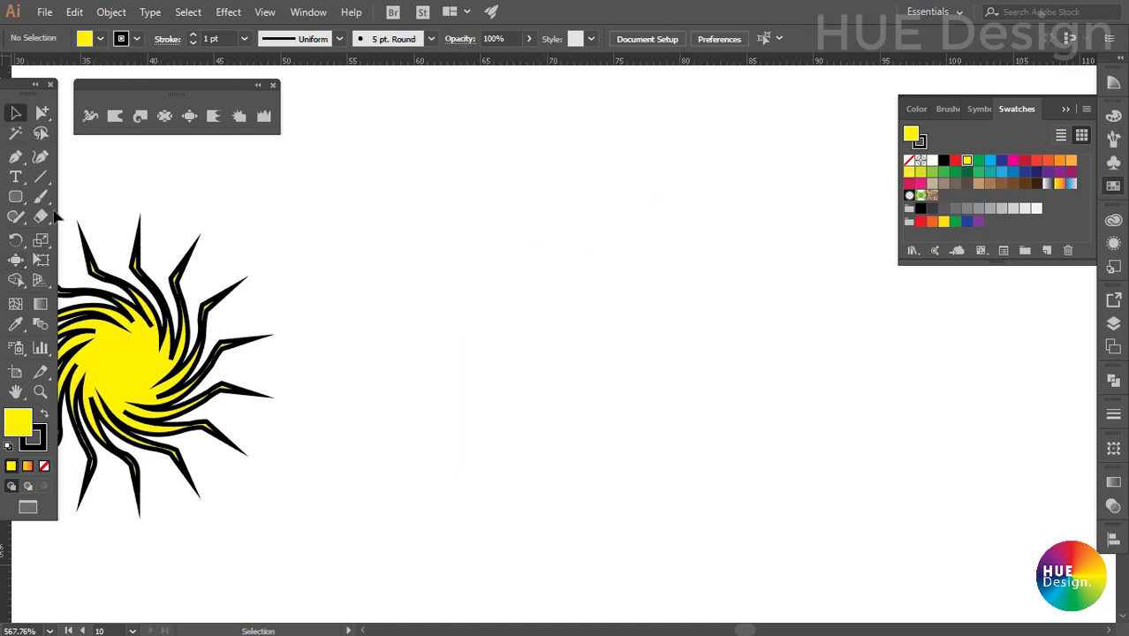
Draw a tall narrow yellow ellipse and test bloating its top, then undo it.
right_click(20, 204)
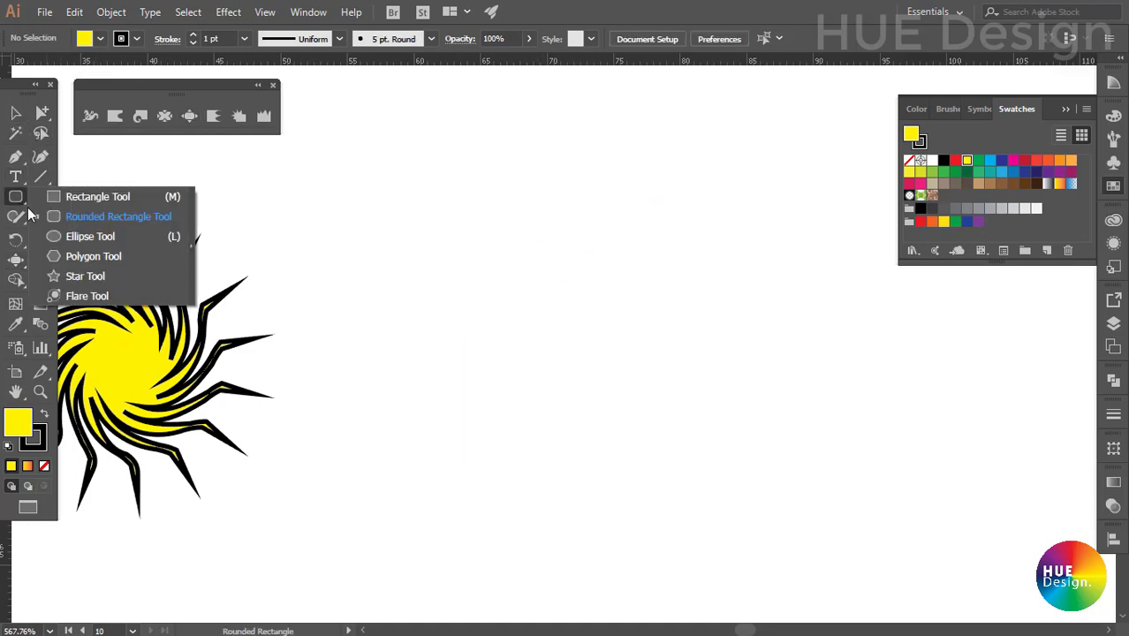
click(68, 236)
drag(568, 244, 608, 370)
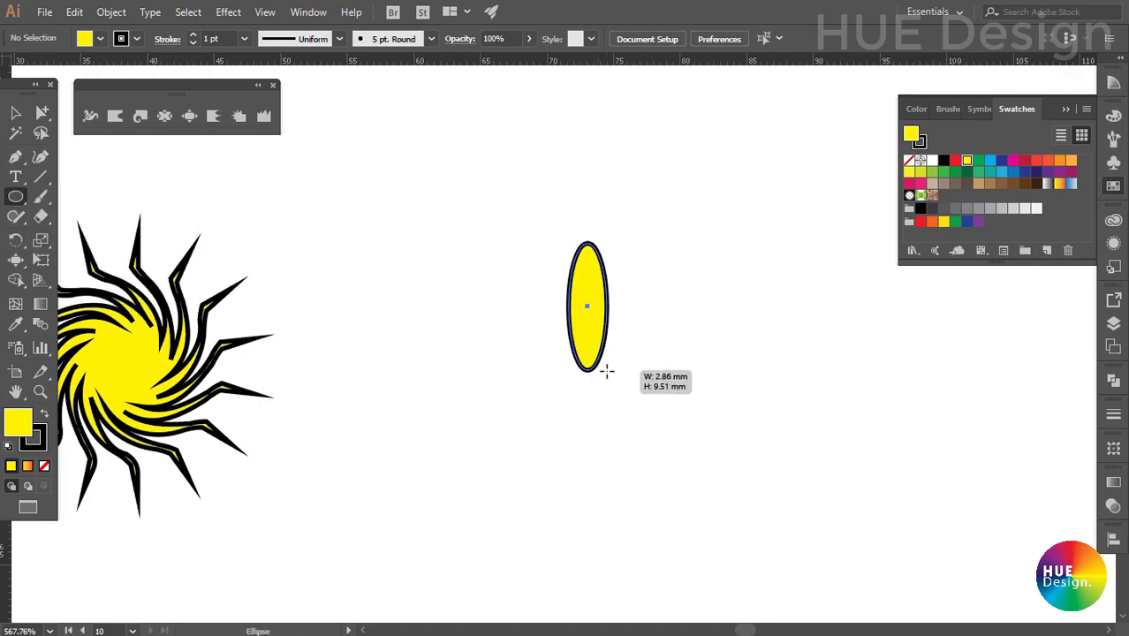
click(189, 116)
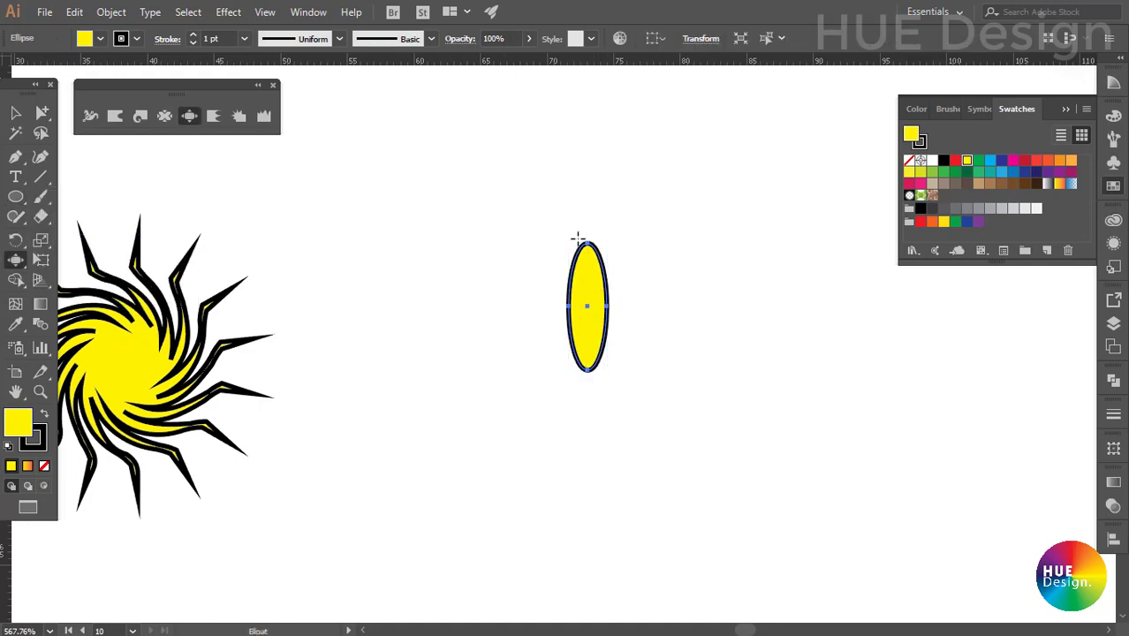
drag(588, 256, 587, 261)
key(ctrl+z)
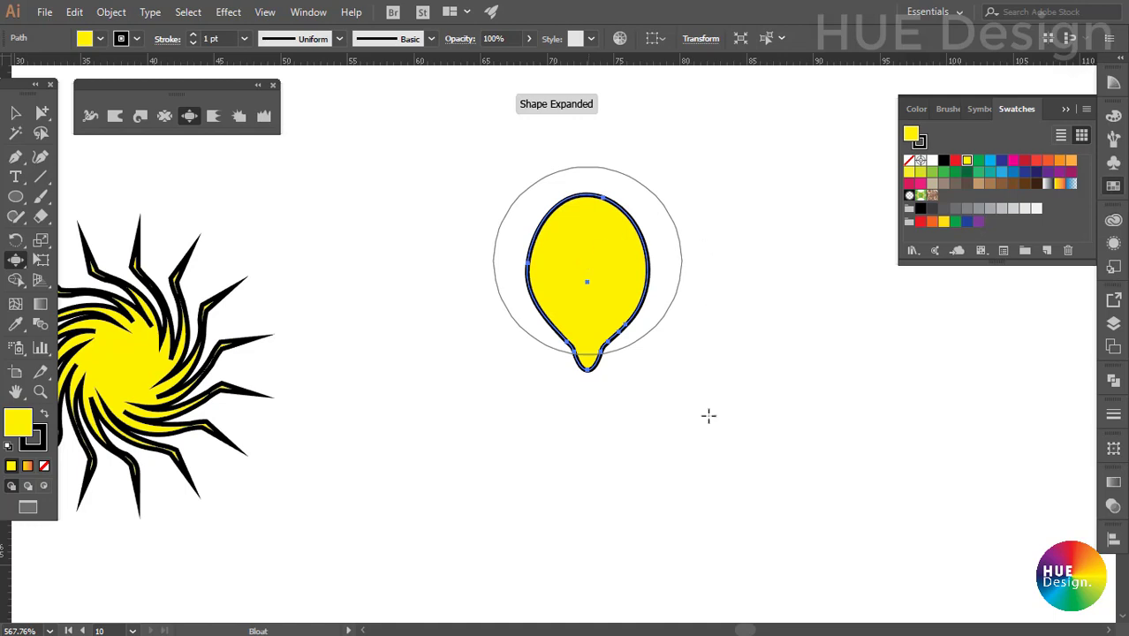
Rotate-copy the balloon around a pivot below its tip and repeat to form eight petals.
key(v)
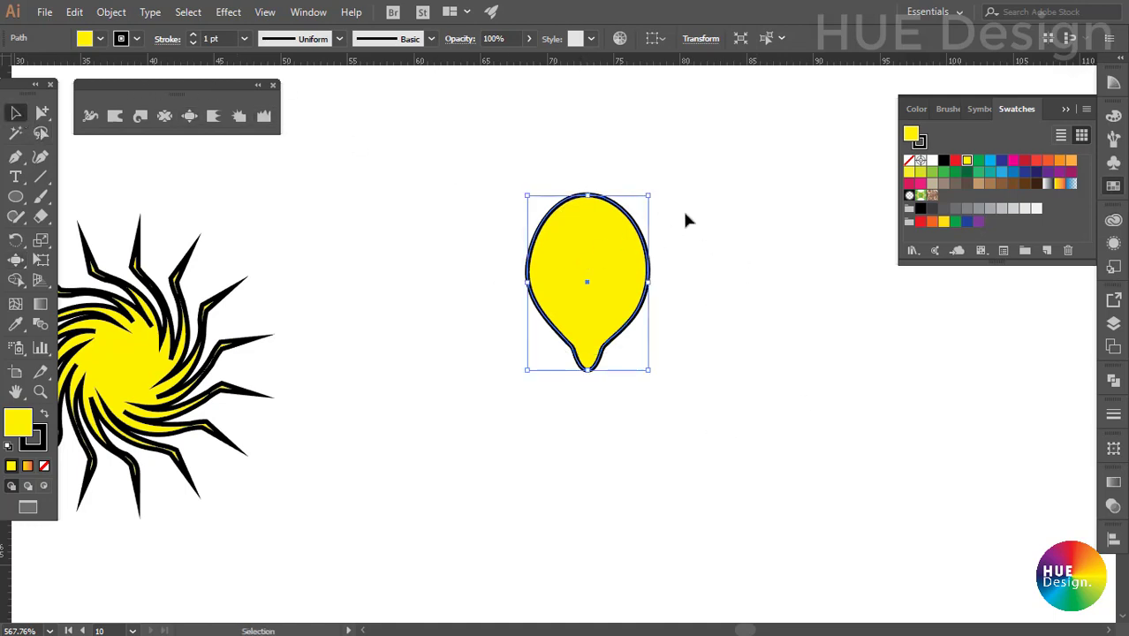
drag(593, 271, 593, 242)
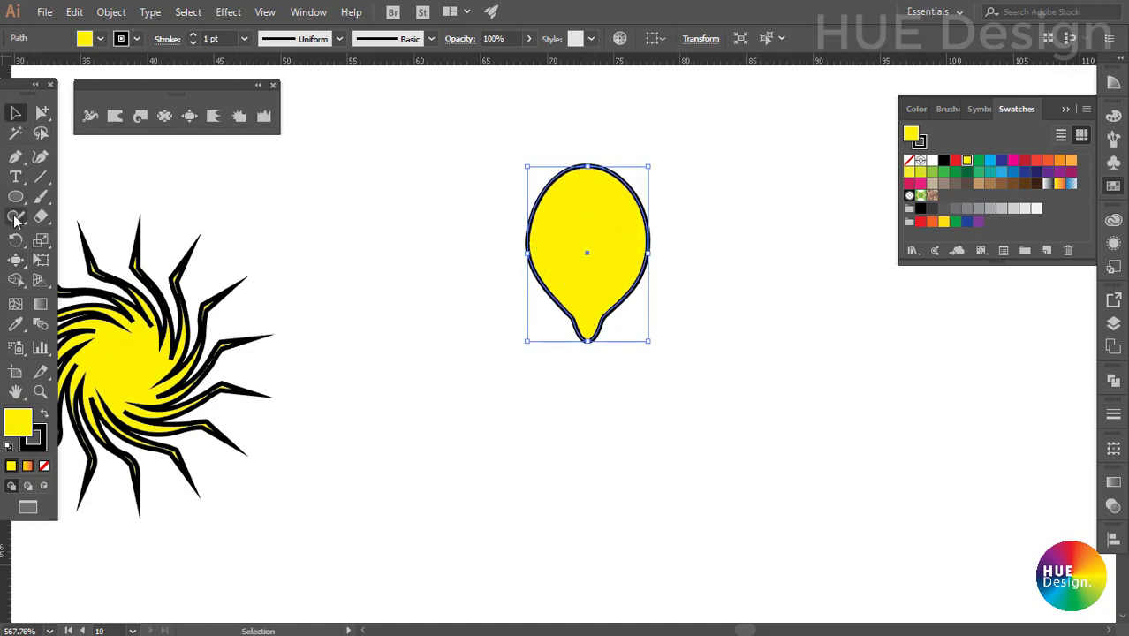
click(13, 241)
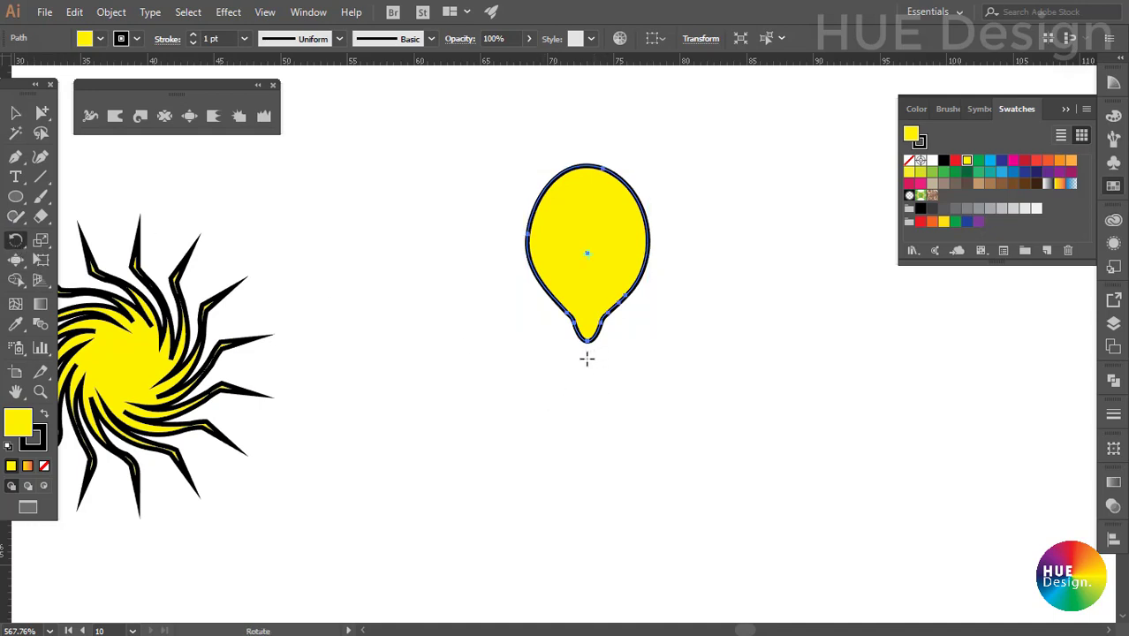
drag(595, 229, 695, 308)
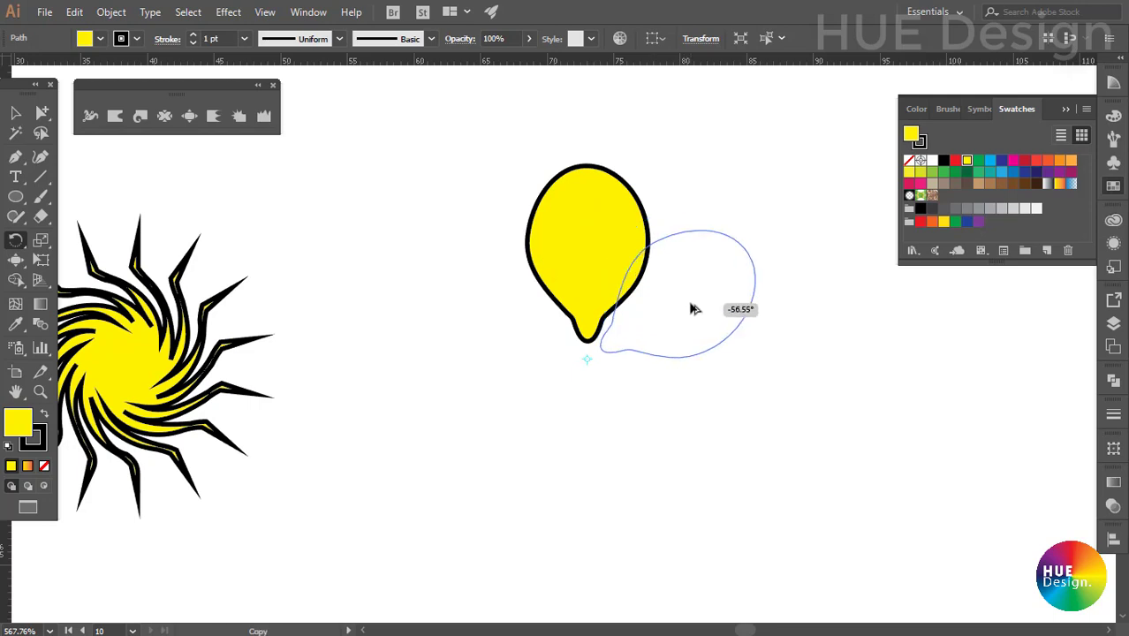
drag(695, 308, 686, 297)
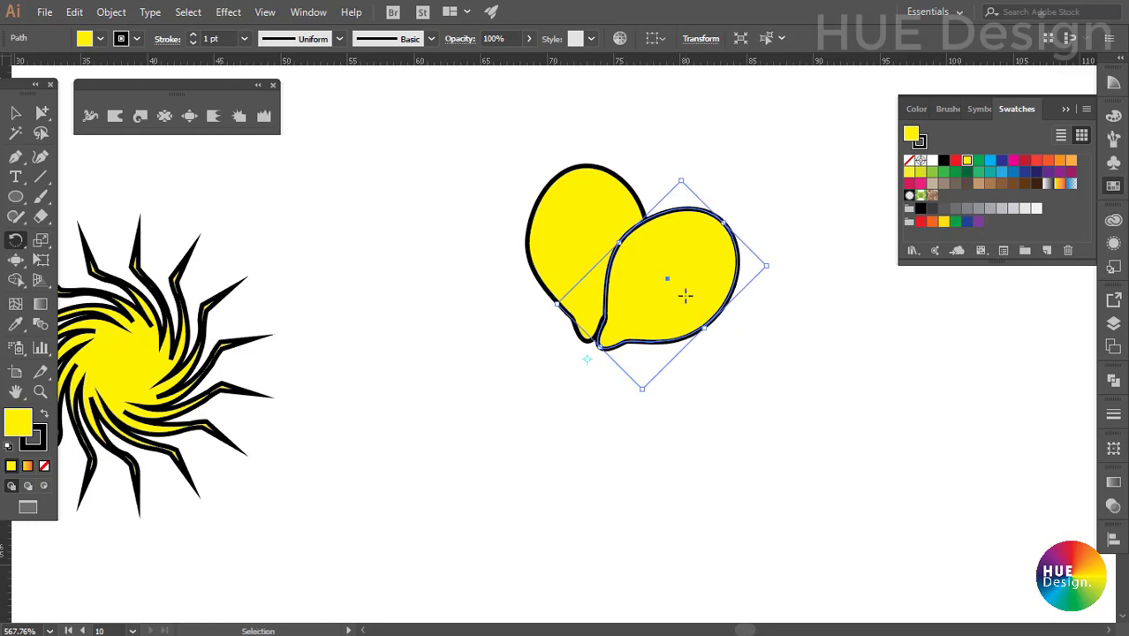
key(ctrl+d)
key(ctrl+d)
key(ctrl+d)
key(ctrl+d)
key(ctrl+d)
key(ctrl+d)
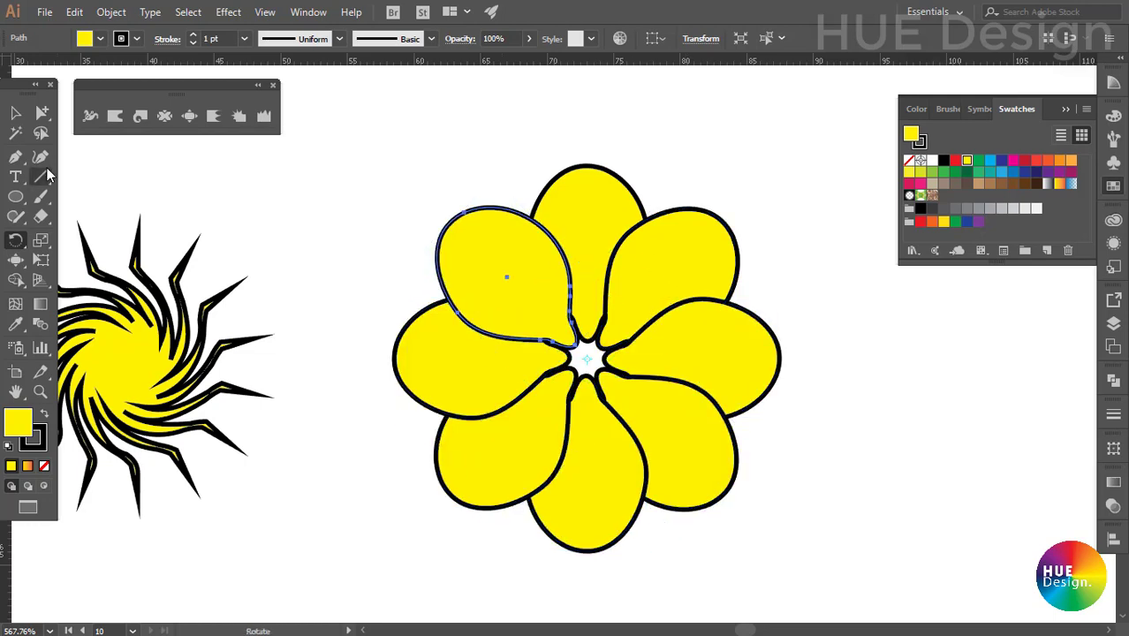
click(9, 116)
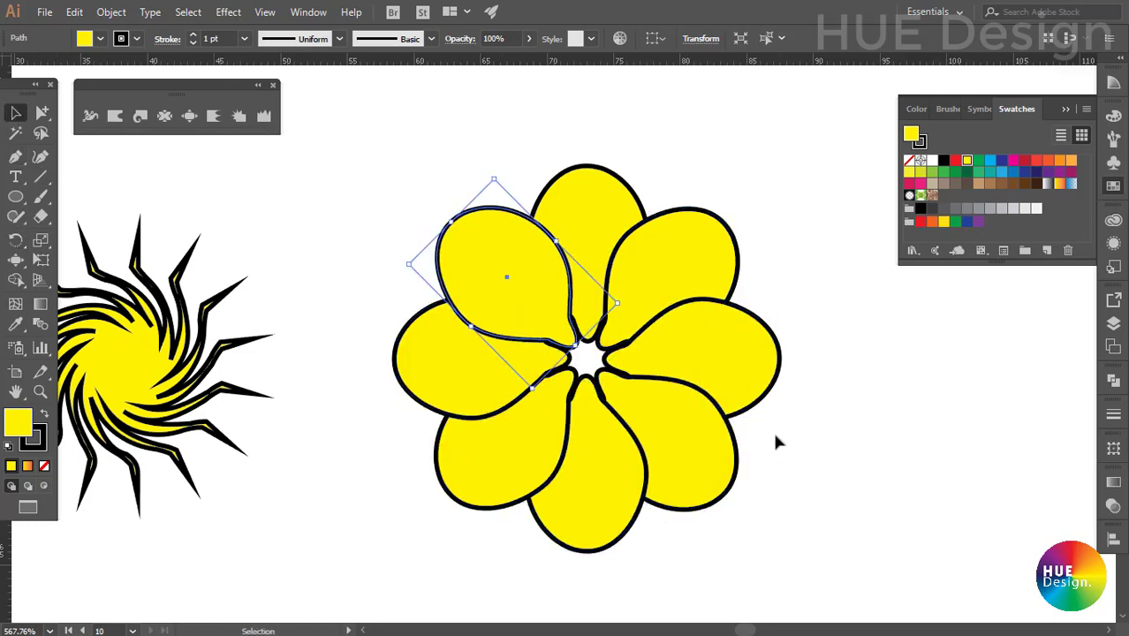
click(745, 504)
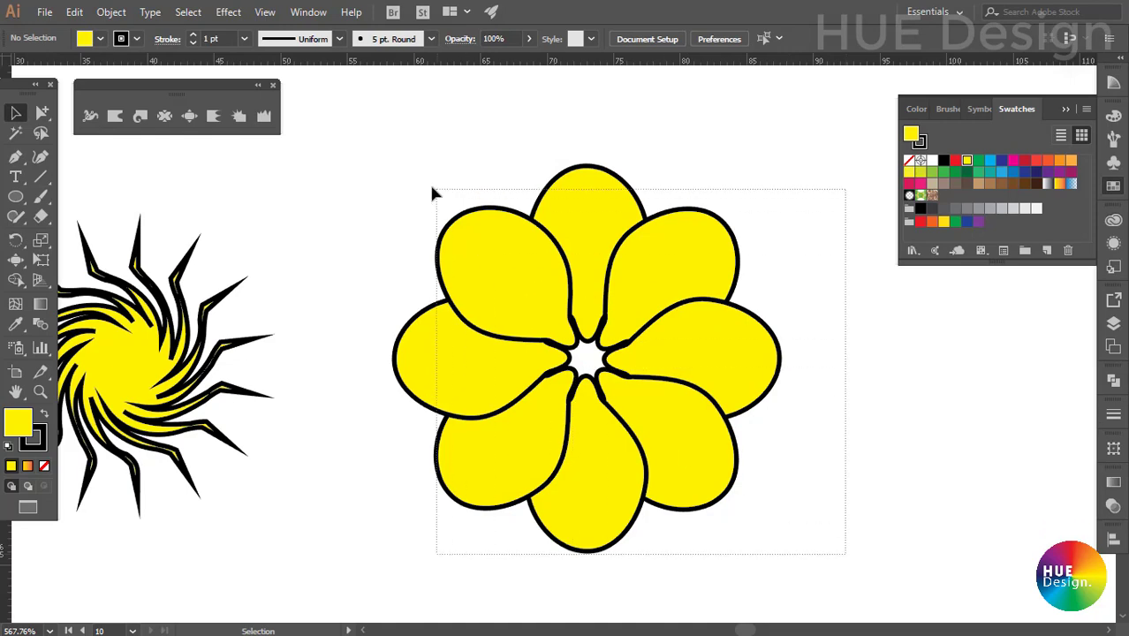
Set the flower petals' fill to None, then draw a yellow square to the flower's right.
drag(433, 189, 433, 190)
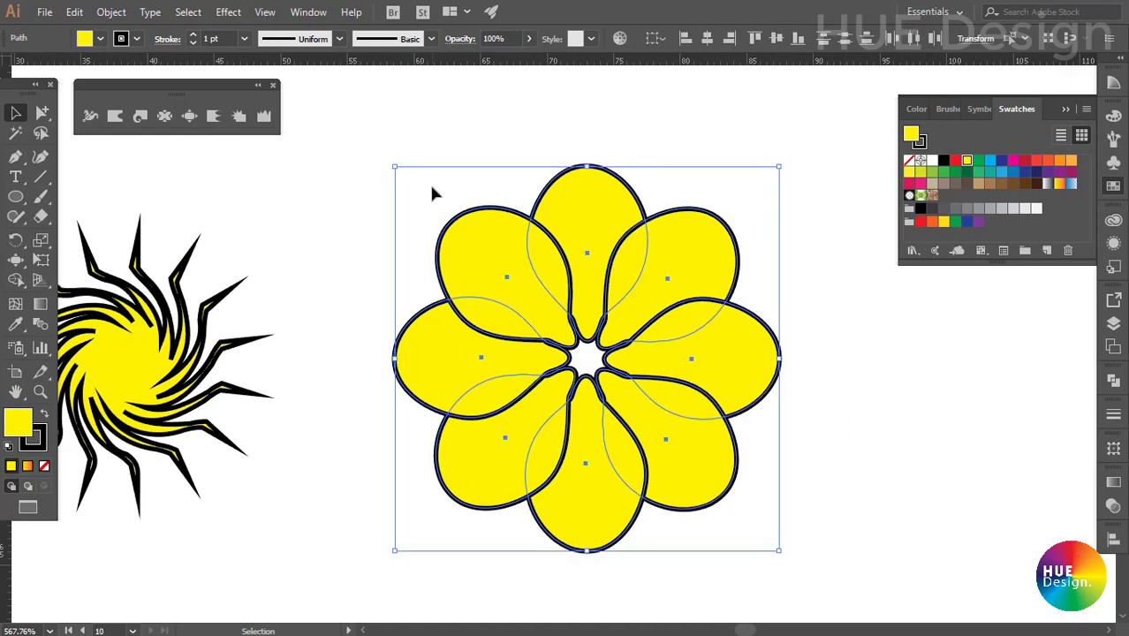
click(45, 467)
click(891, 385)
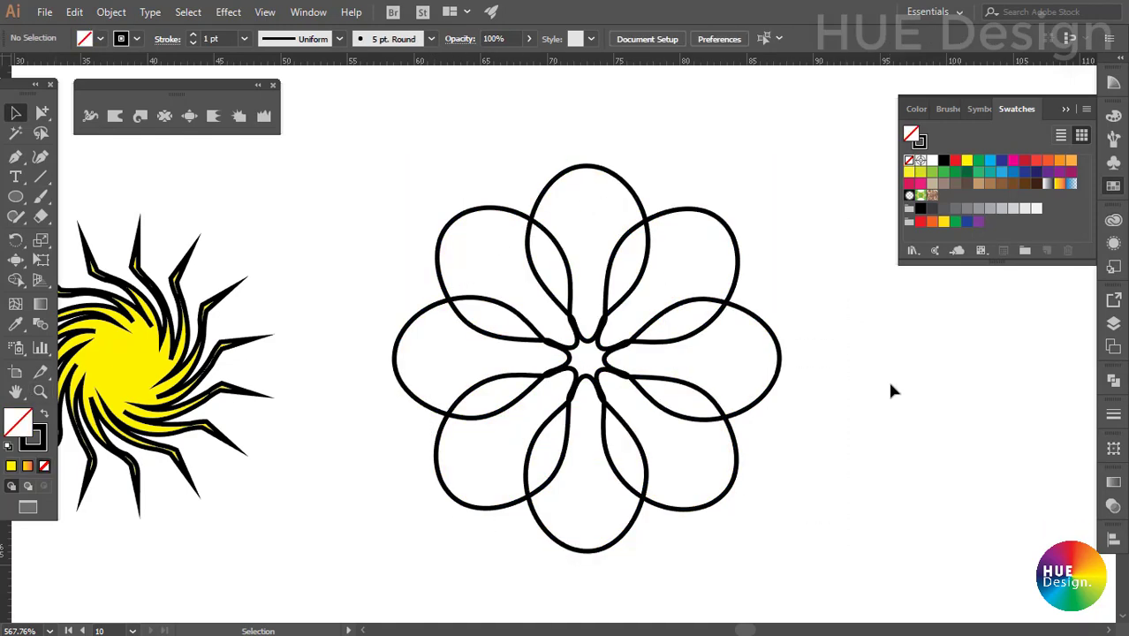
drag(860, 449, 852, 452)
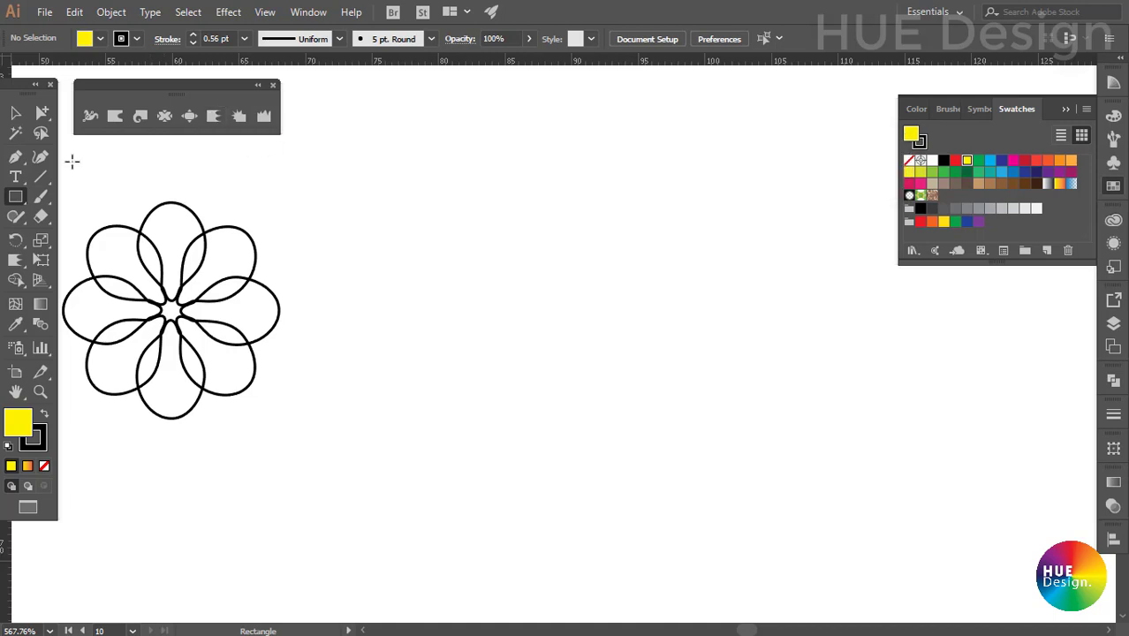
drag(430, 247, 599, 332)
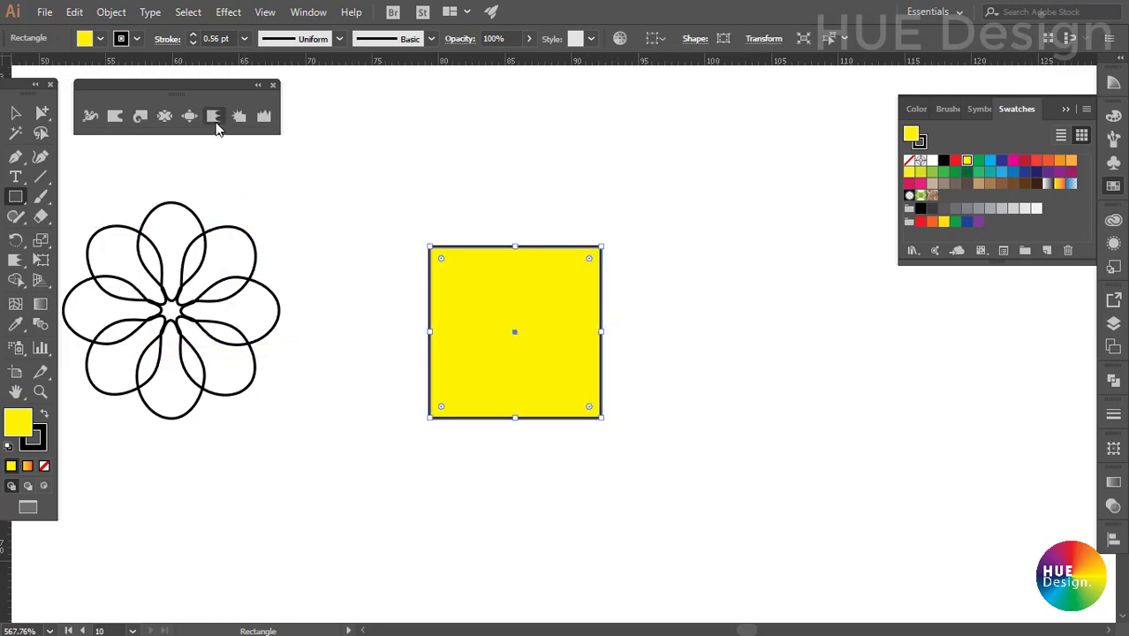
click(216, 123)
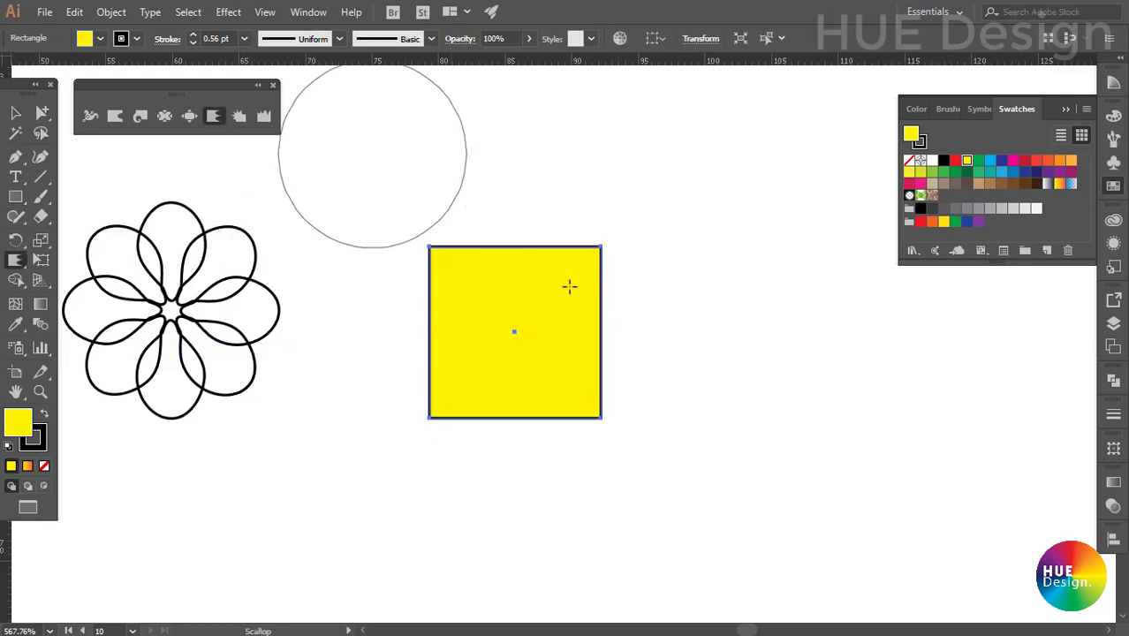
drag(515, 240, 514, 238)
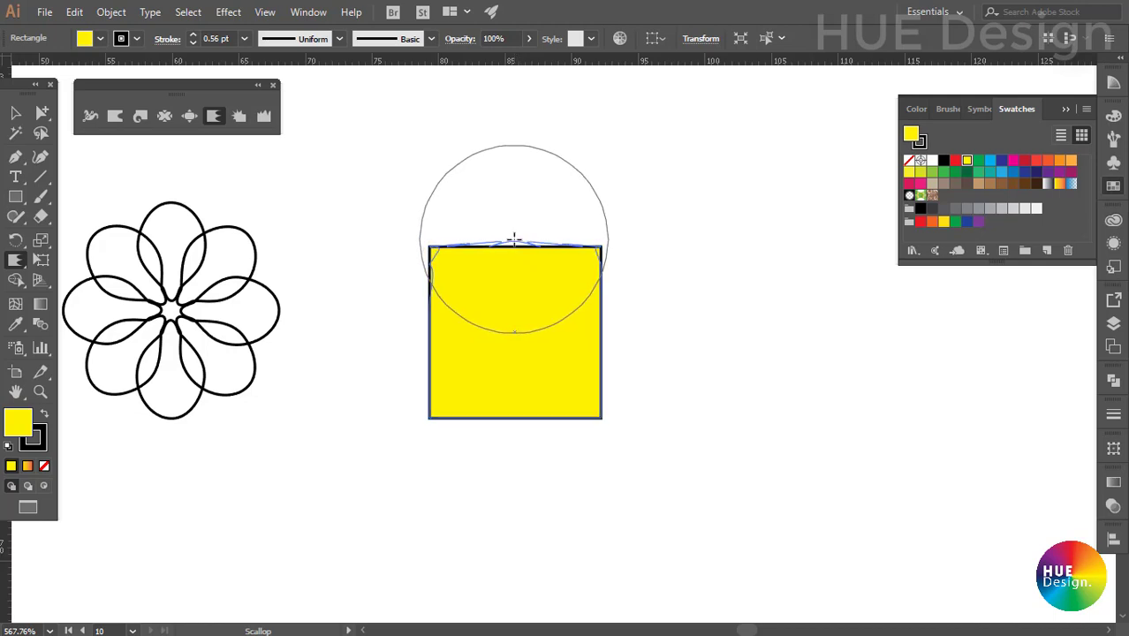
key(ctrl+z)
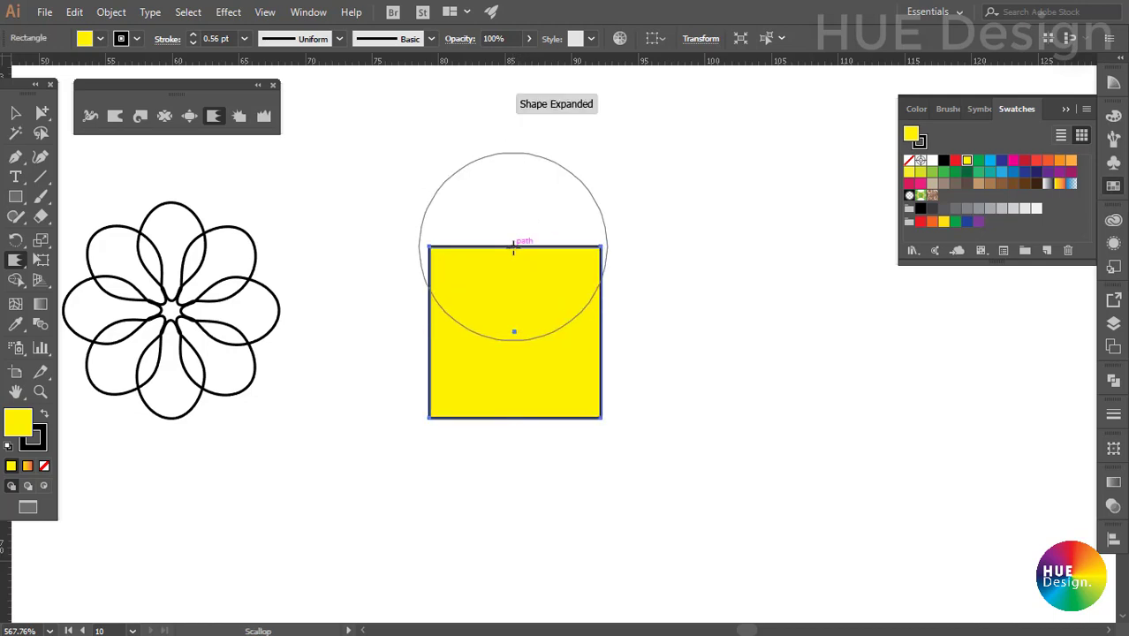
drag(513, 247, 513, 137)
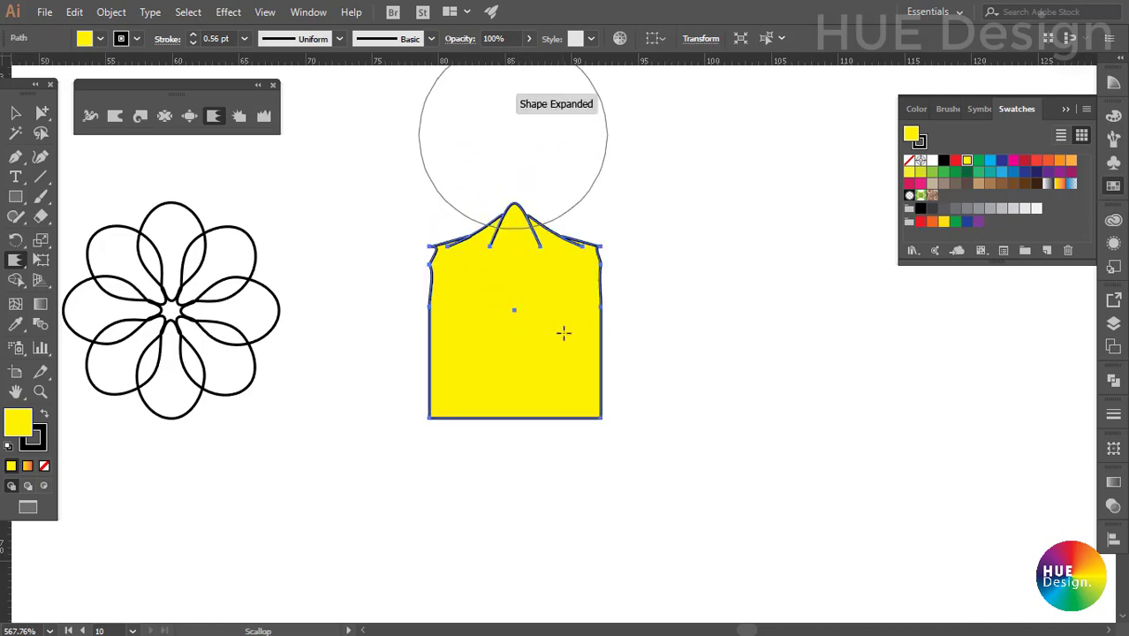
mouse_move(607, 343)
mouse_down()
mouse_move(685, 352)
mouse_move(656, 348)
mouse_up()
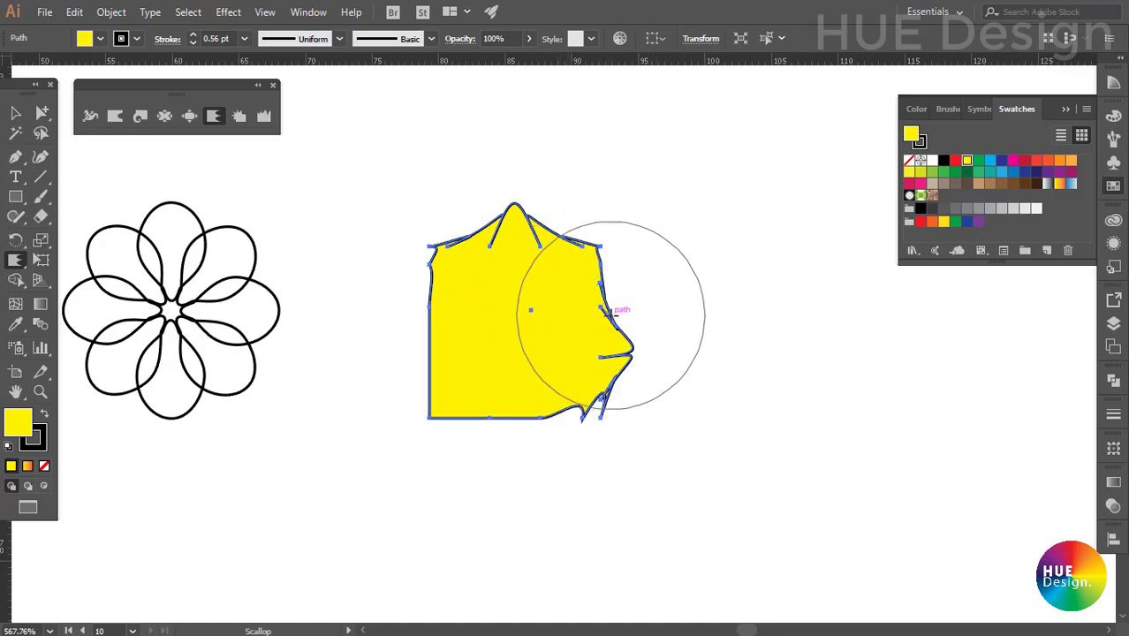
key(ctrl+z)
key(ctrl+z)
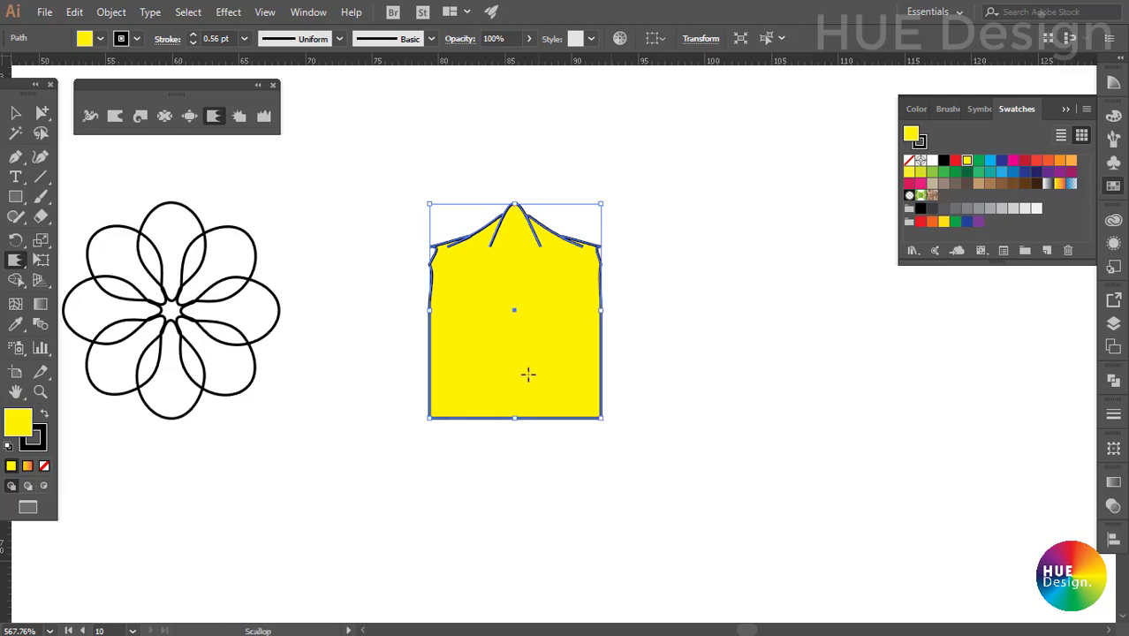
drag(511, 447, 515, 329)
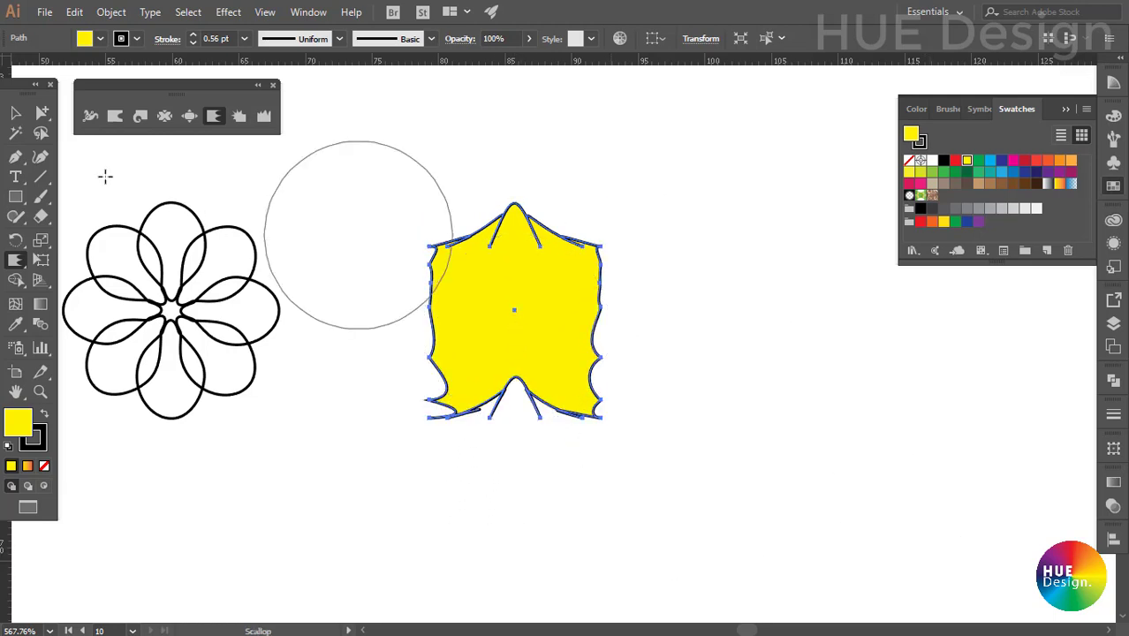
click(14, 117)
key(ctrl+z)
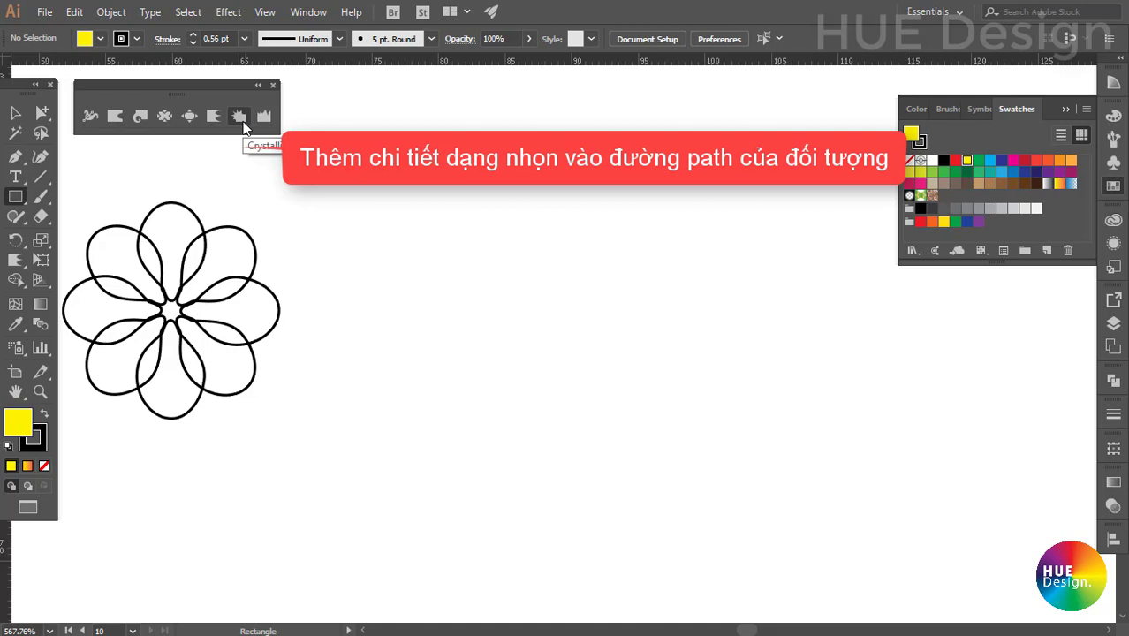
Apply the Crystallize tool to the yellow circle, turning it into a spiky burst.
click(243, 128)
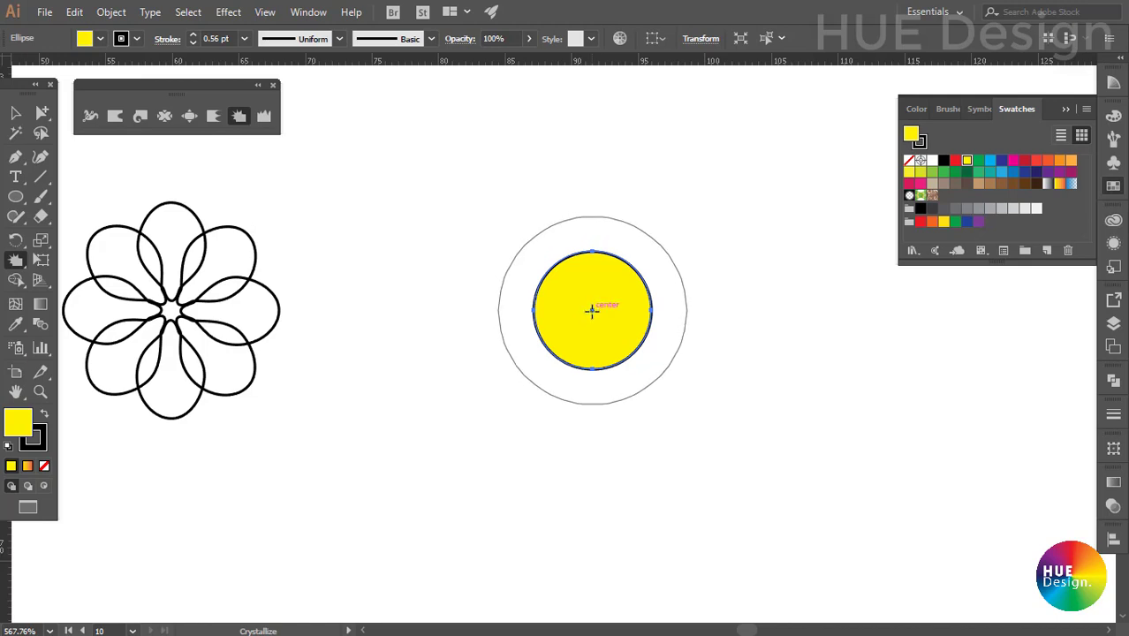
click(592, 309)
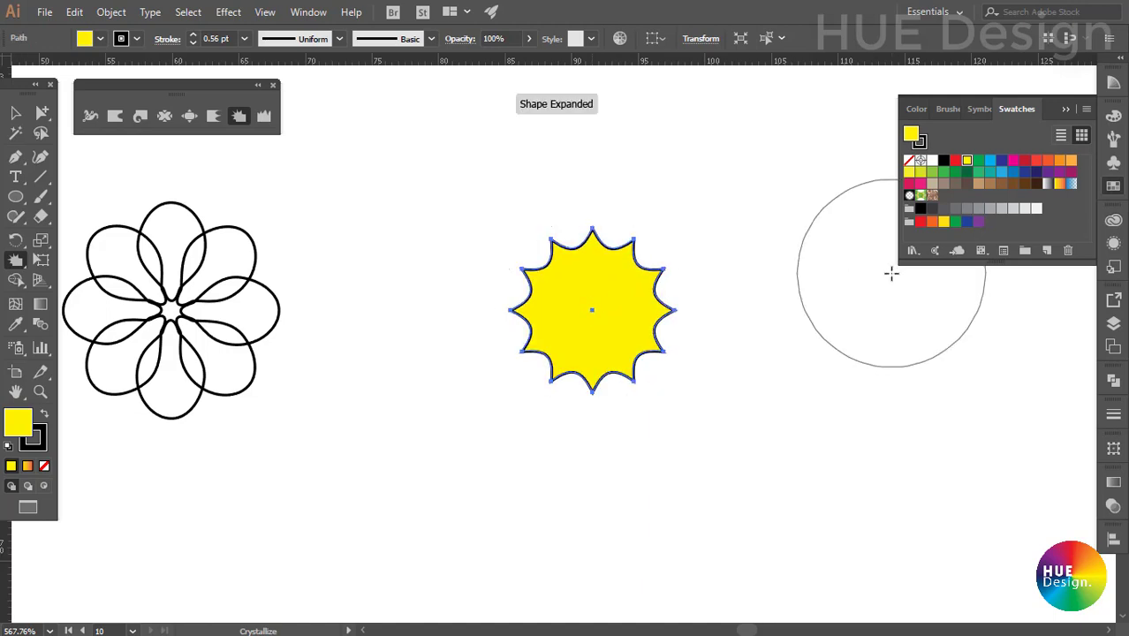
Review the Crystallize Tool options: brush width, height, angle and 50% intensity.
double_click(238, 115)
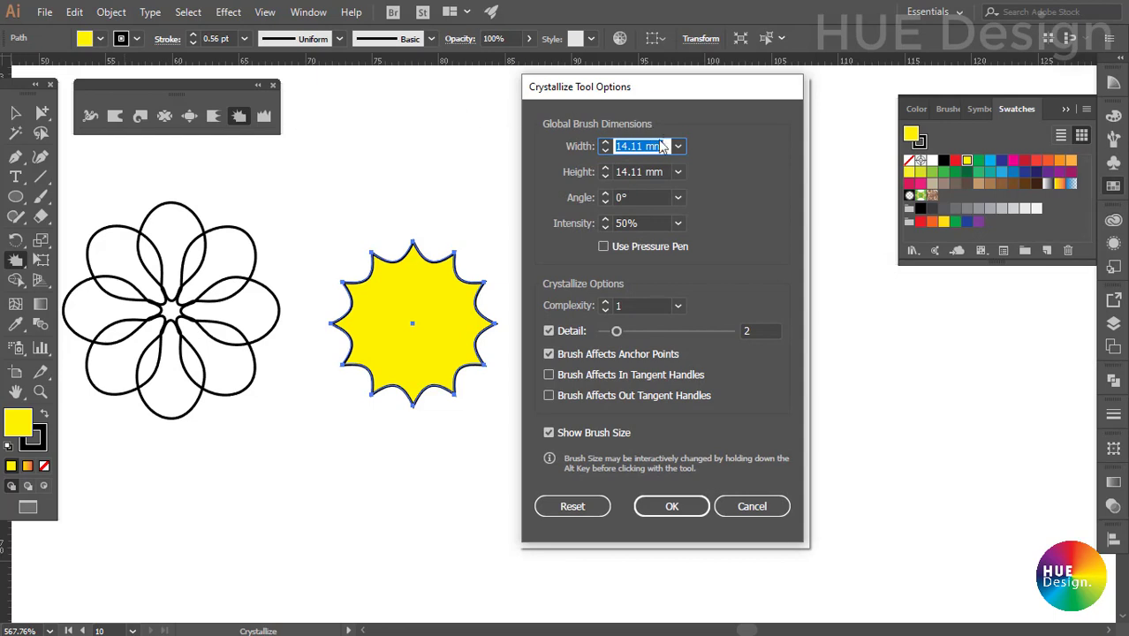
drag(716, 93, 719, 109)
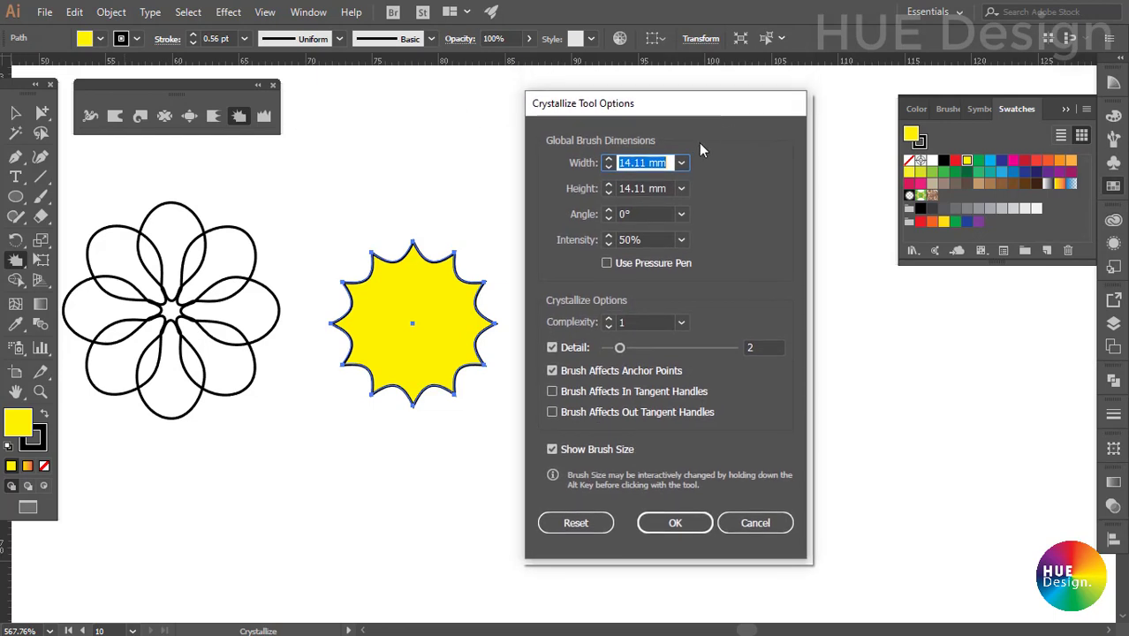
click(681, 162)
click(696, 176)
key(Tab)
click(681, 163)
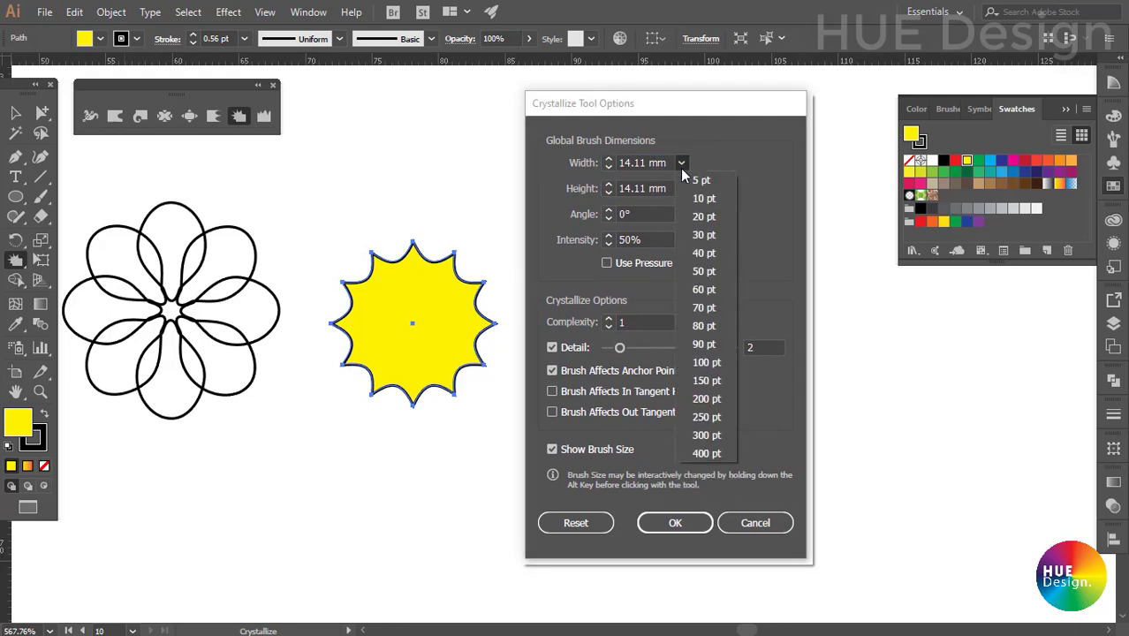
click(712, 165)
click(681, 189)
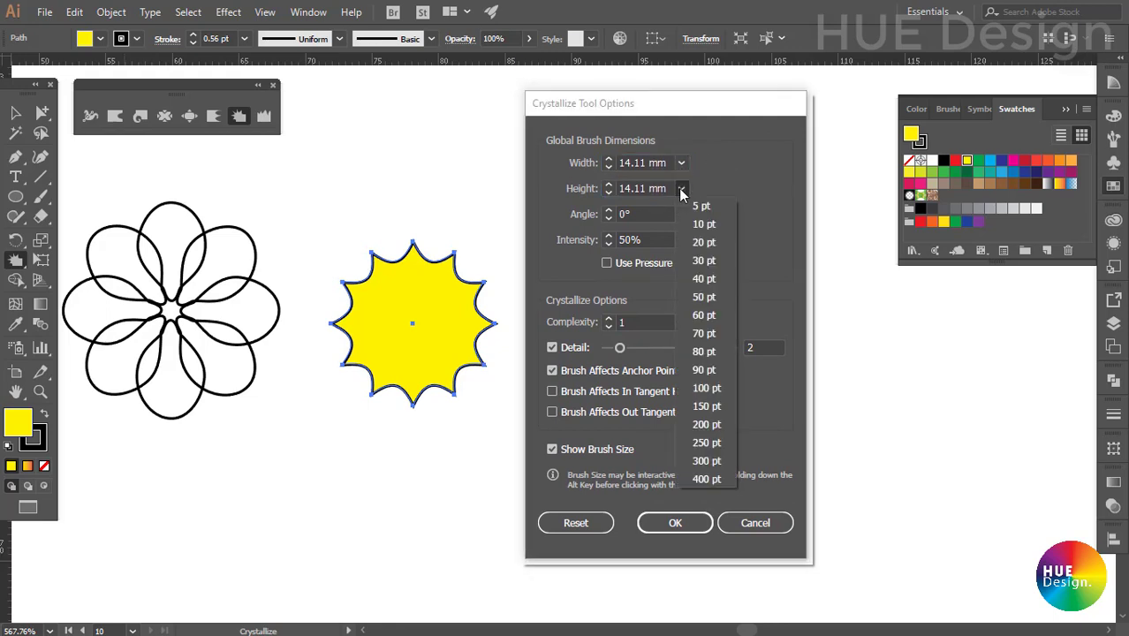
click(644, 217)
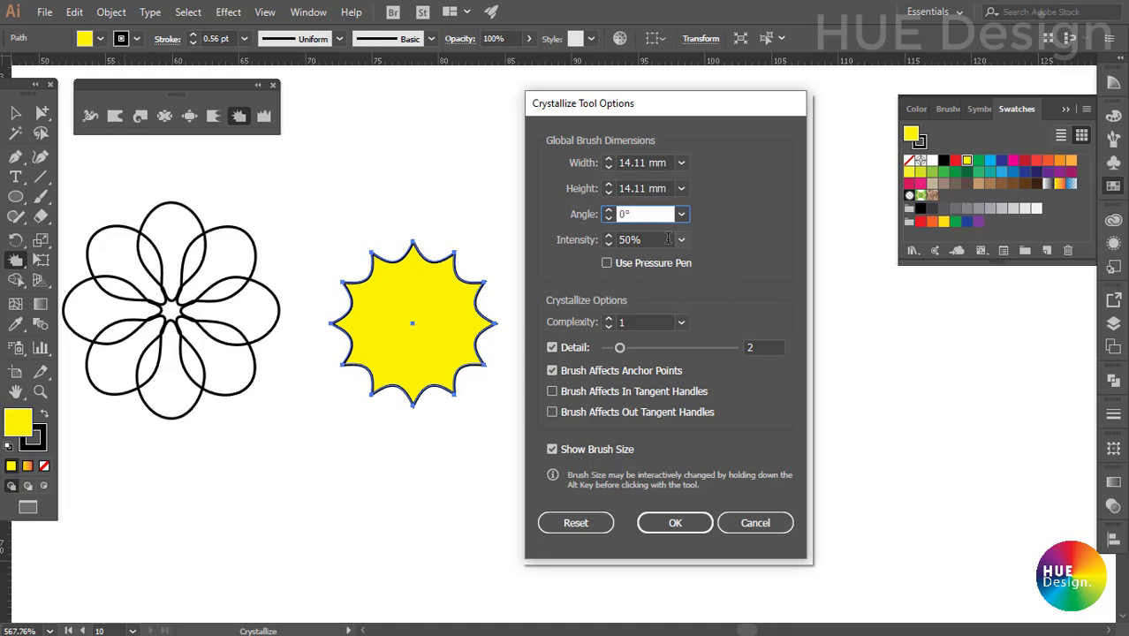
click(656, 239)
double_click(656, 239)
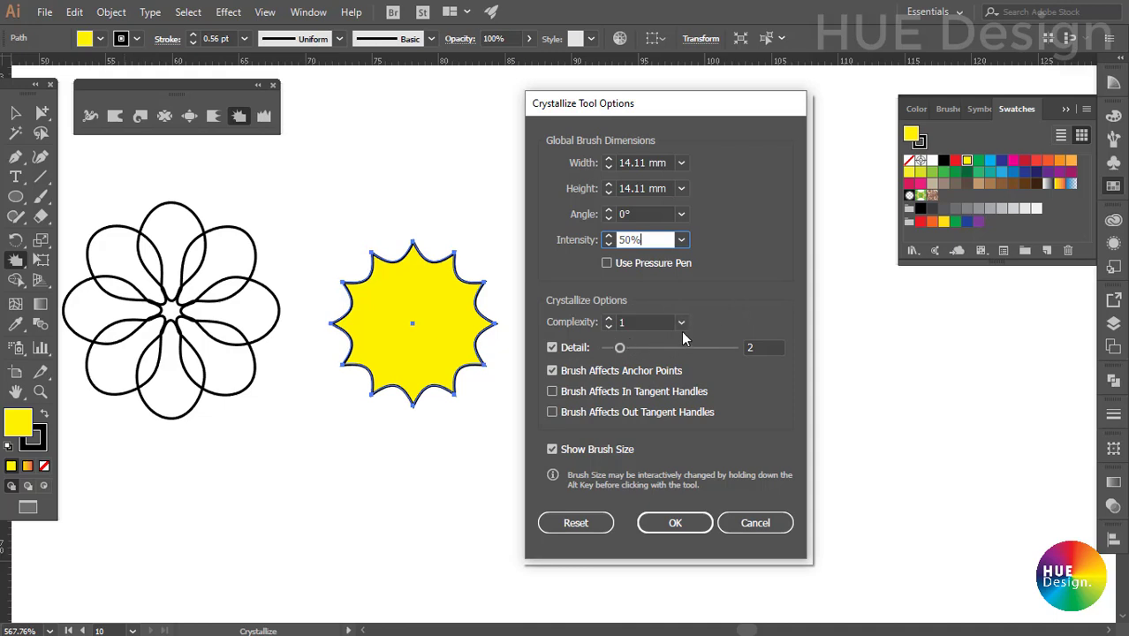
Raise crystallize Detail to 5, test it on the star, and undo the result.
click(681, 322)
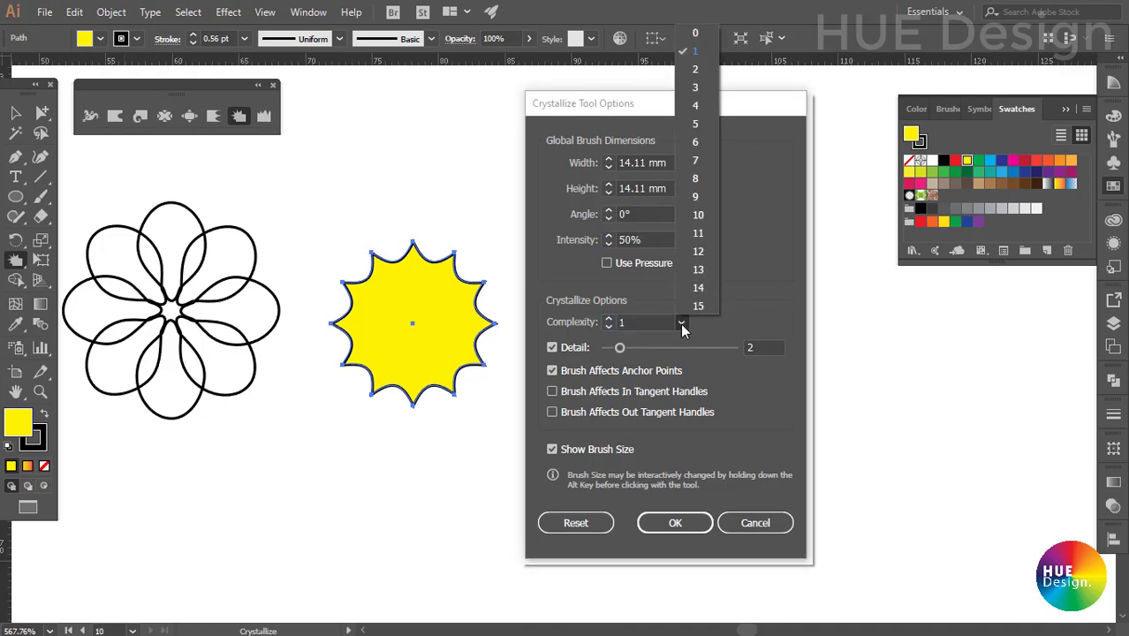
click(626, 348)
drag(626, 348, 662, 348)
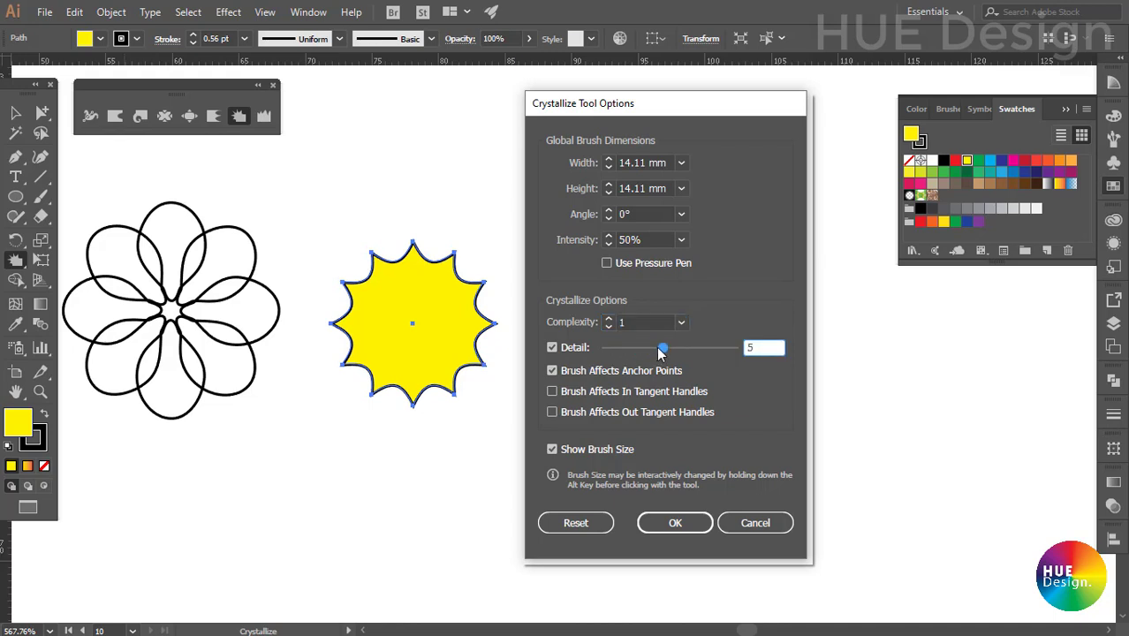
click(673, 523)
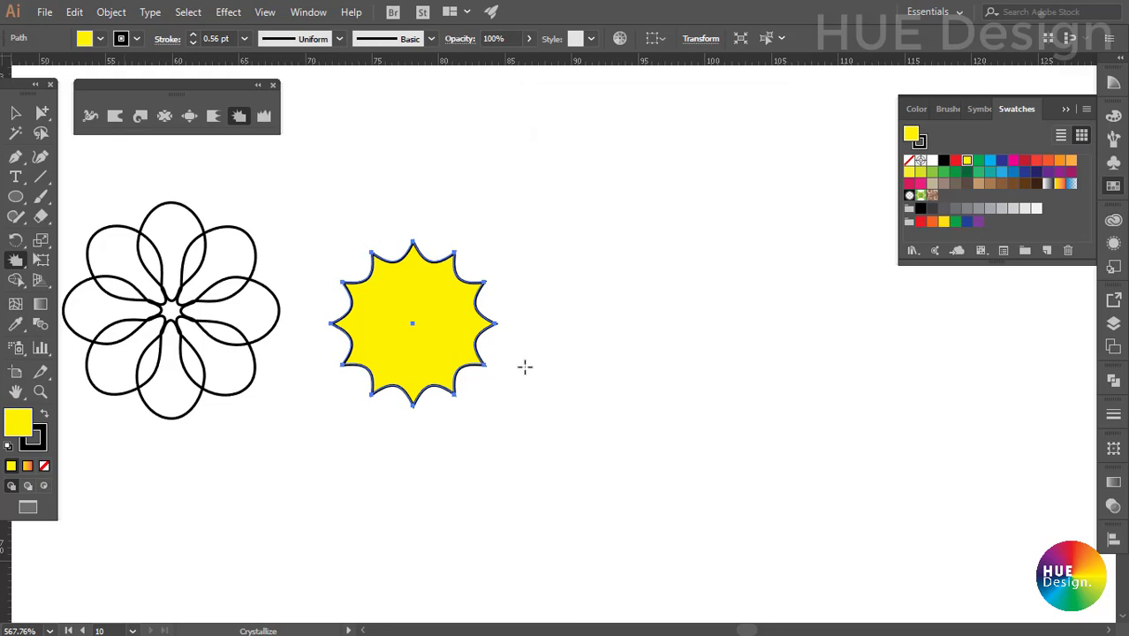
click(411, 317)
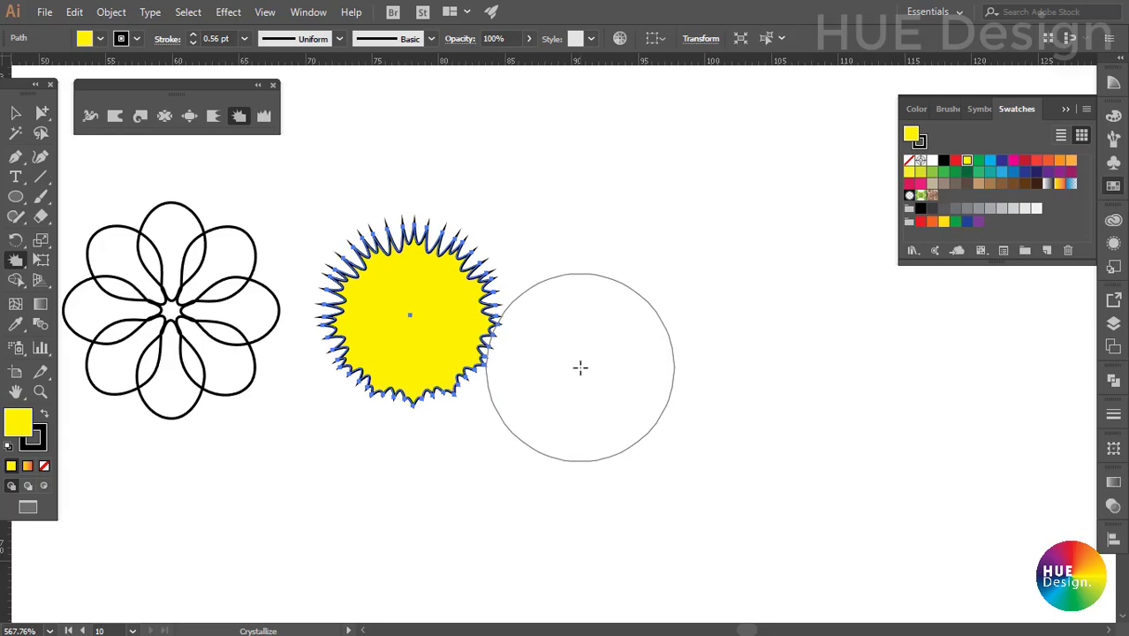
key(ctrl+z)
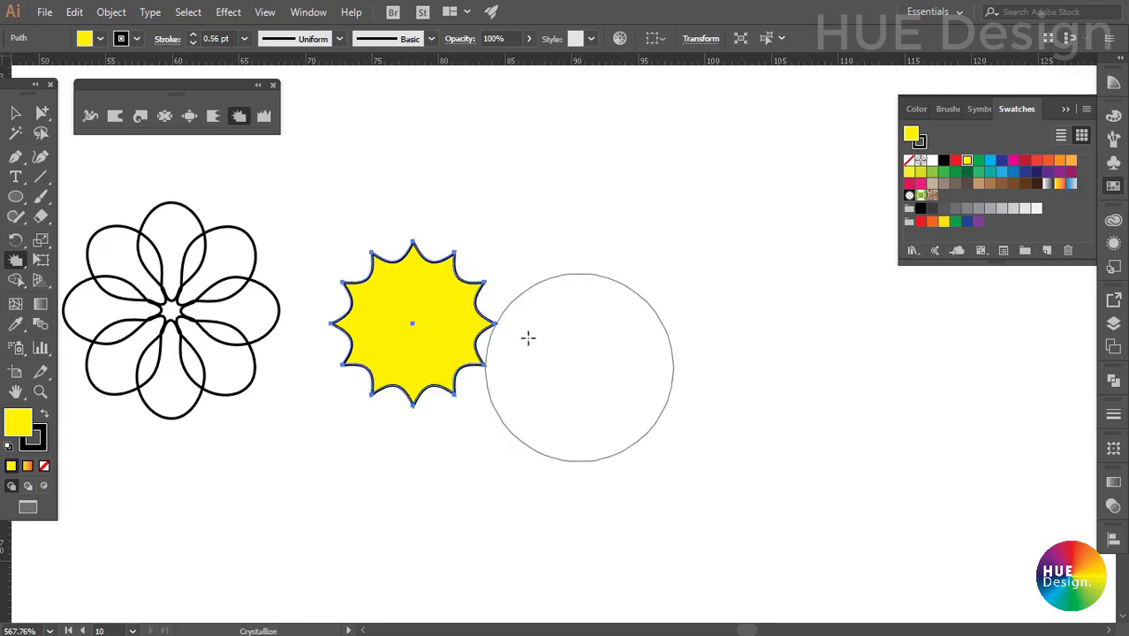
Set the Crystallize Tool Detail back to 2 and confirm.
double_click(237, 117)
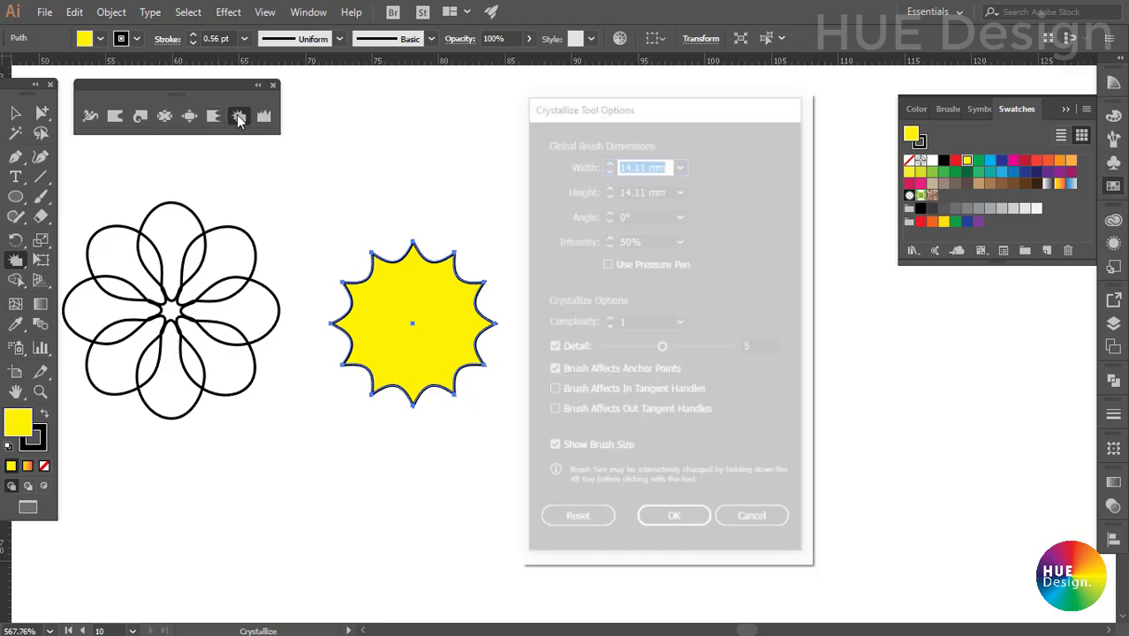
click(758, 350)
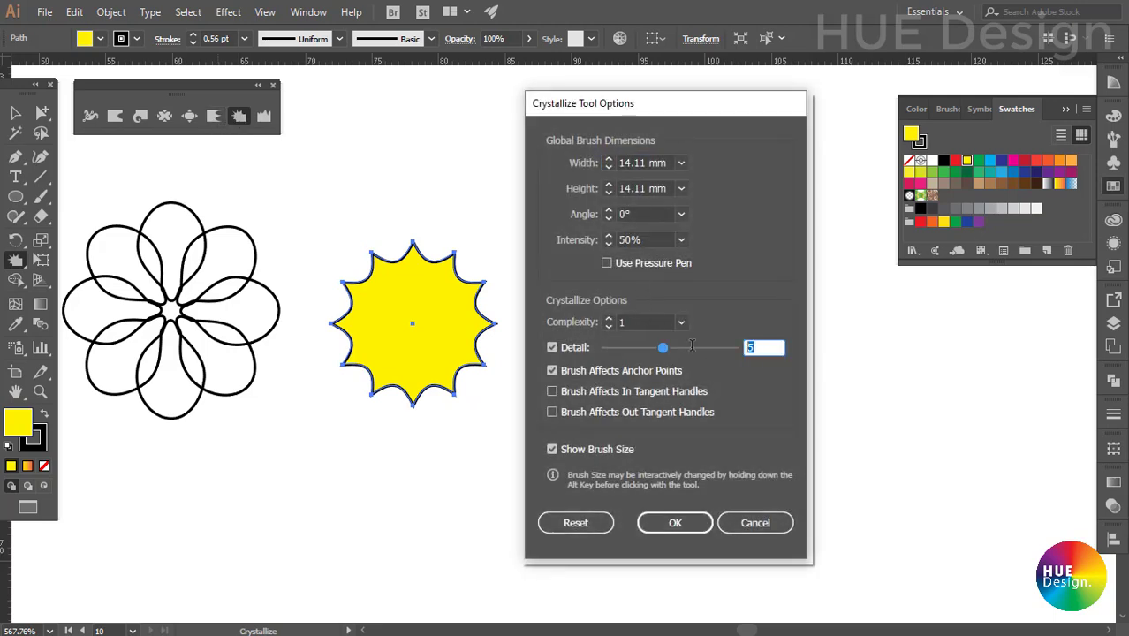
text(2)
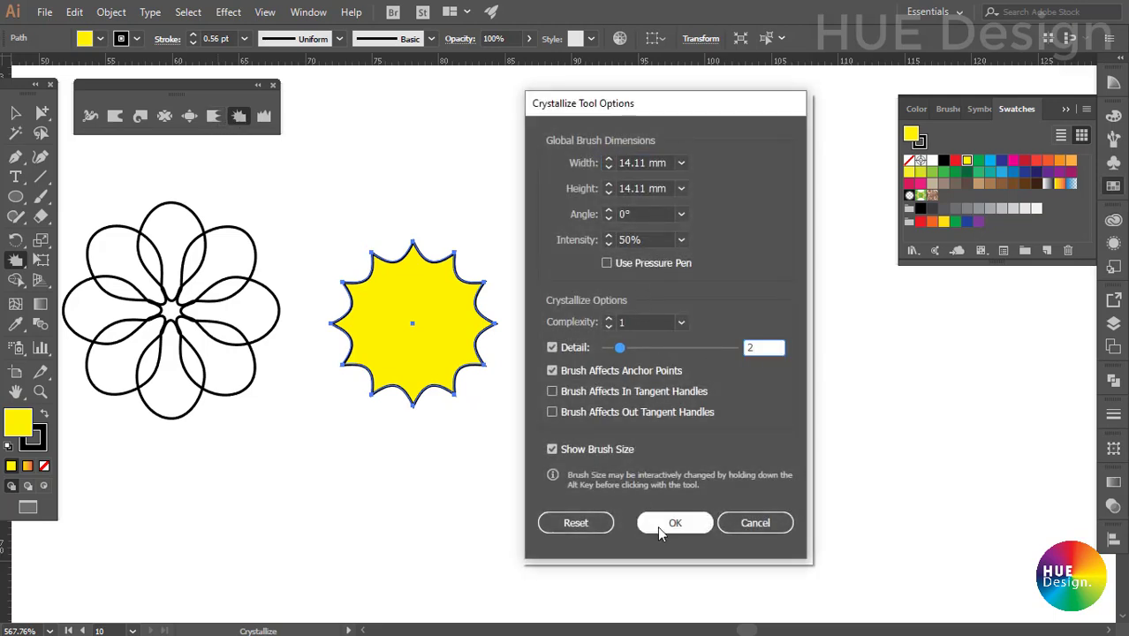
click(658, 523)
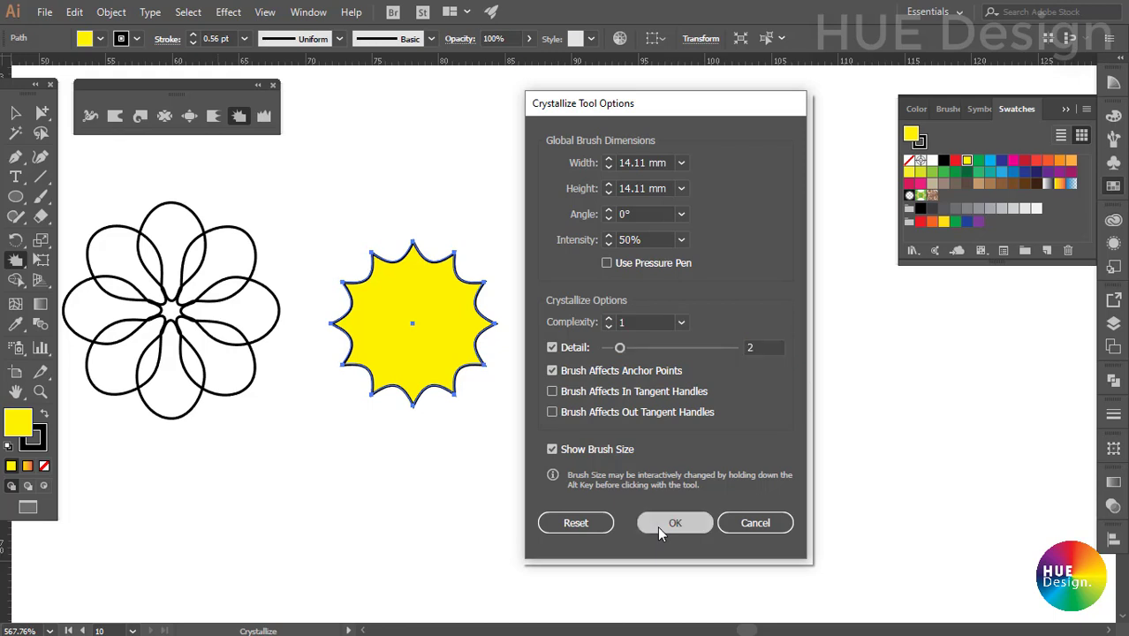
Draw a yellow square to the right of the spiky star.
scroll(562, 356, right, 1)
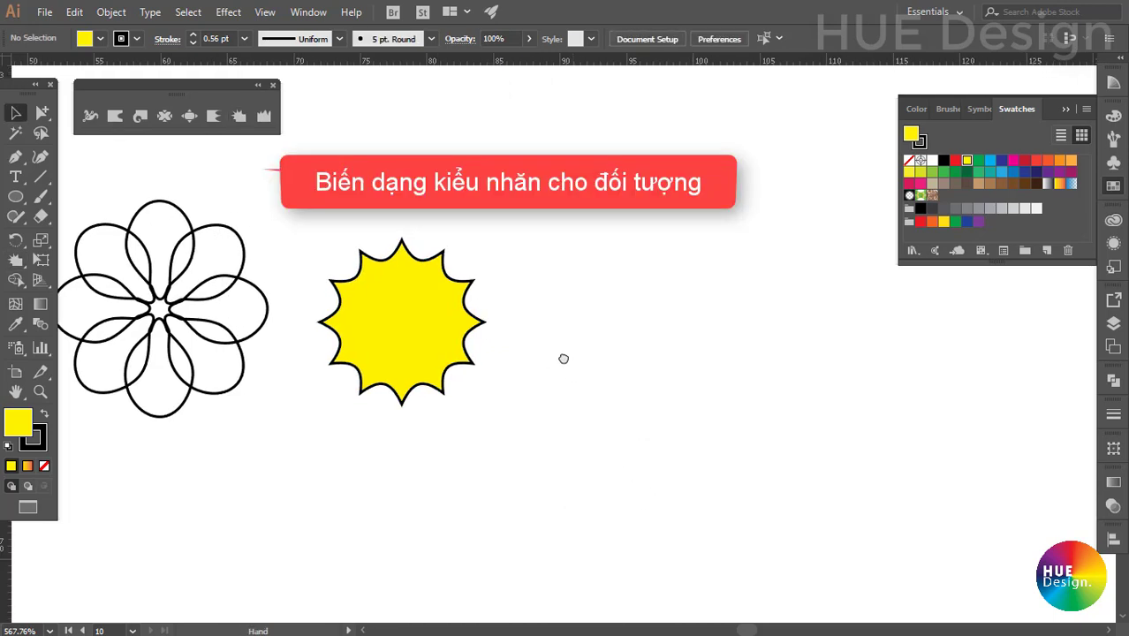
scroll(575, 366, right, 1)
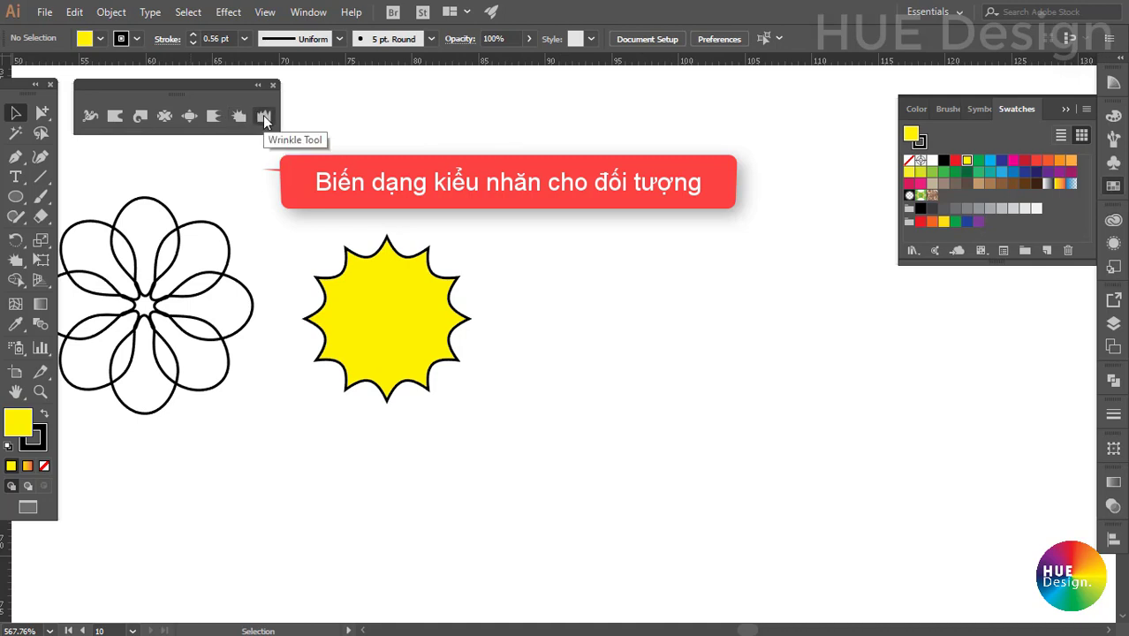
click(16, 199)
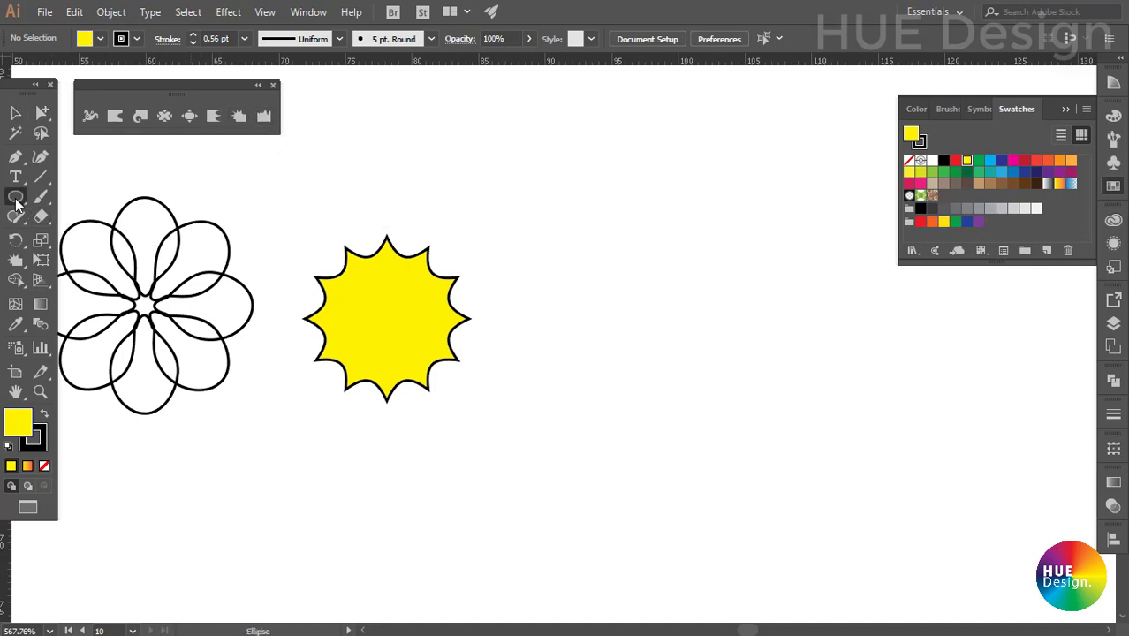
drag(16, 201, 78, 195)
mouse_move(598, 261)
mouse_down()
mouse_move(718, 345)
mouse_move(751, 330)
mouse_up()
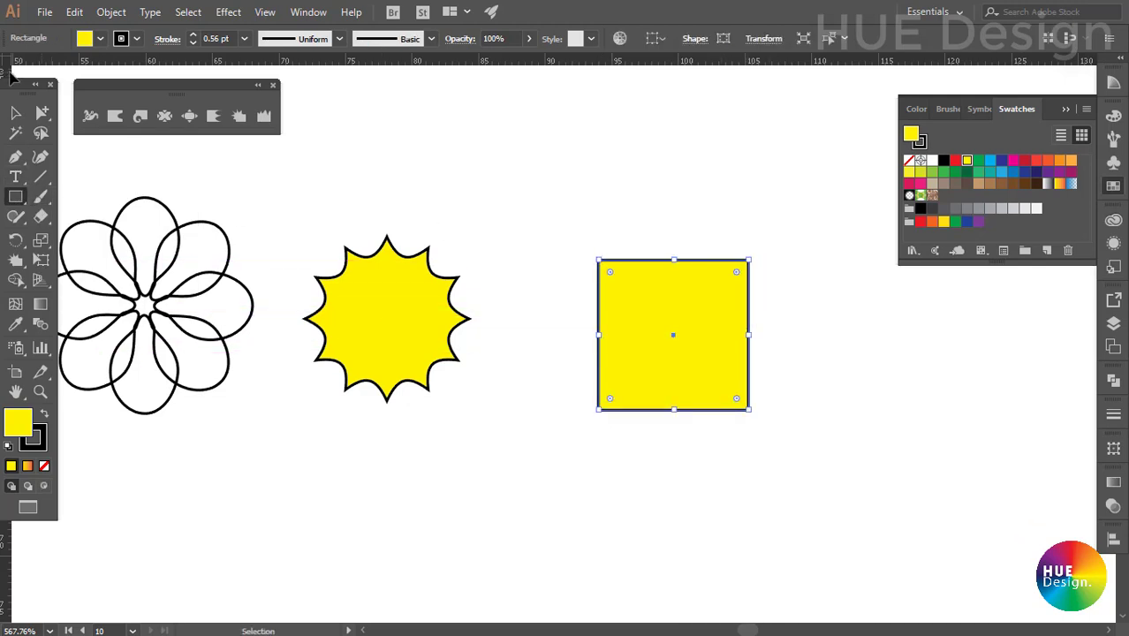
Wrinkle the square's top, right, bottom and left edges into irregular roughness.
click(264, 117)
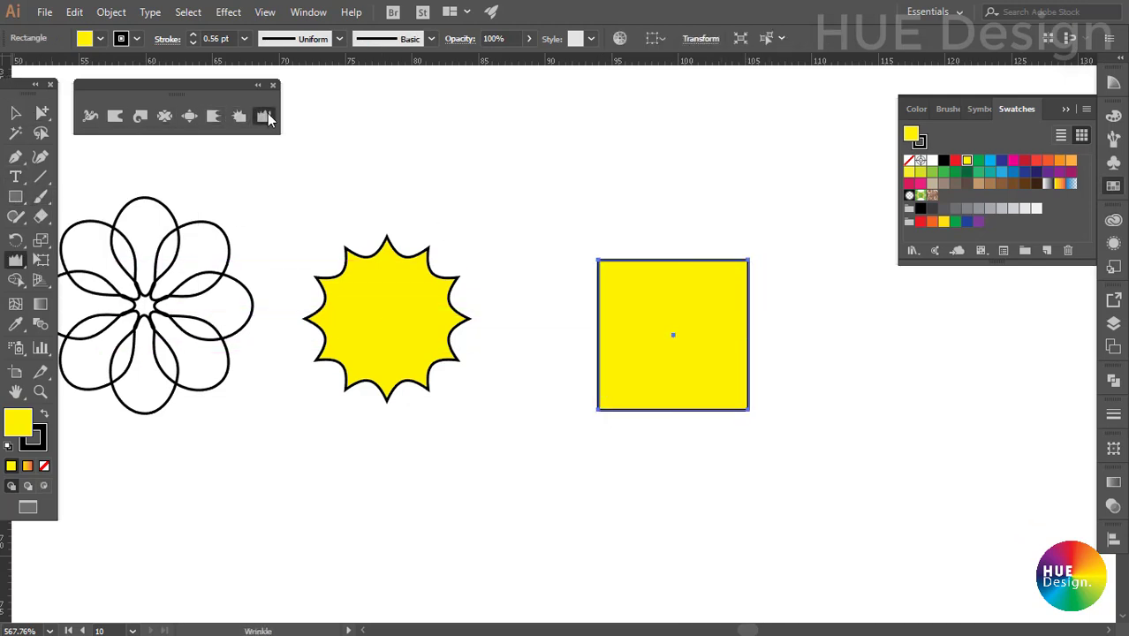
click(658, 263)
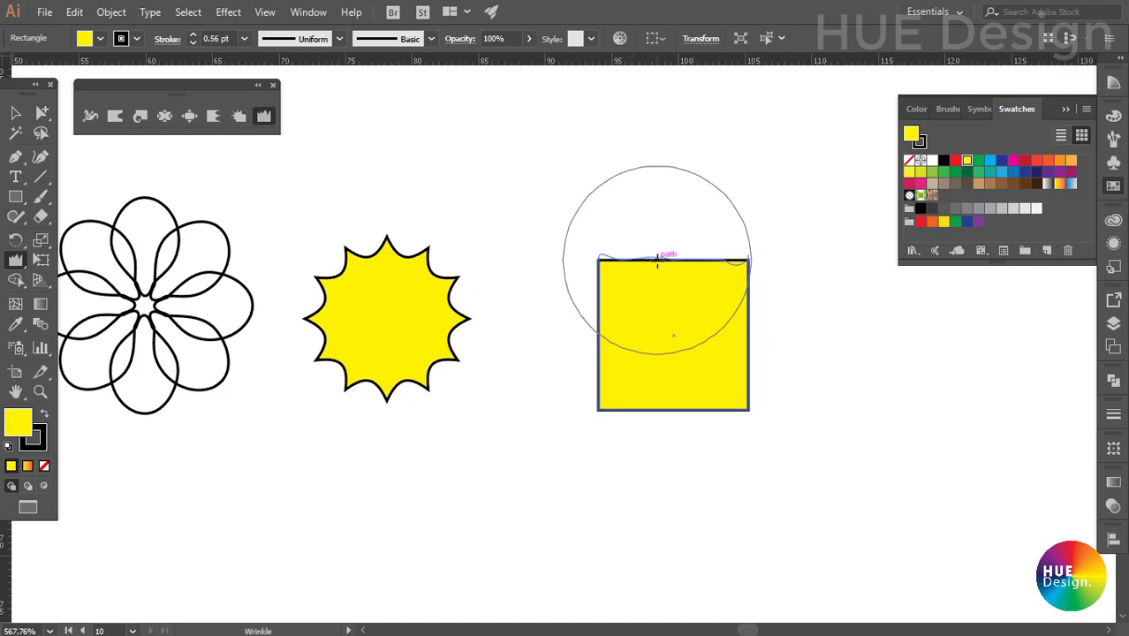
drag(658, 262, 665, 256)
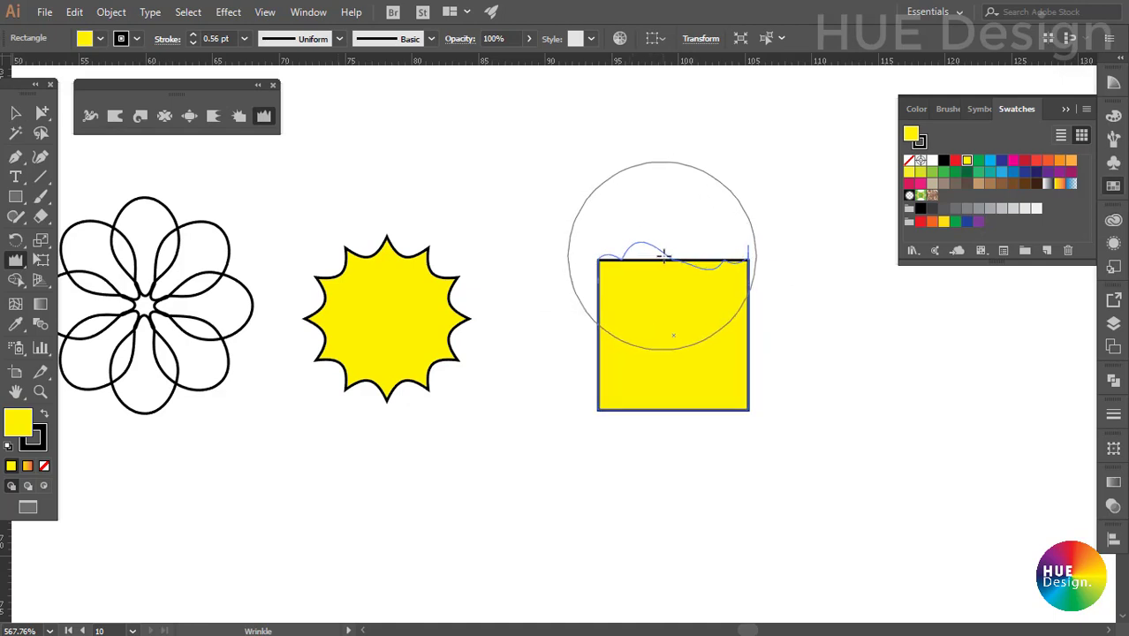
drag(664, 256, 666, 254)
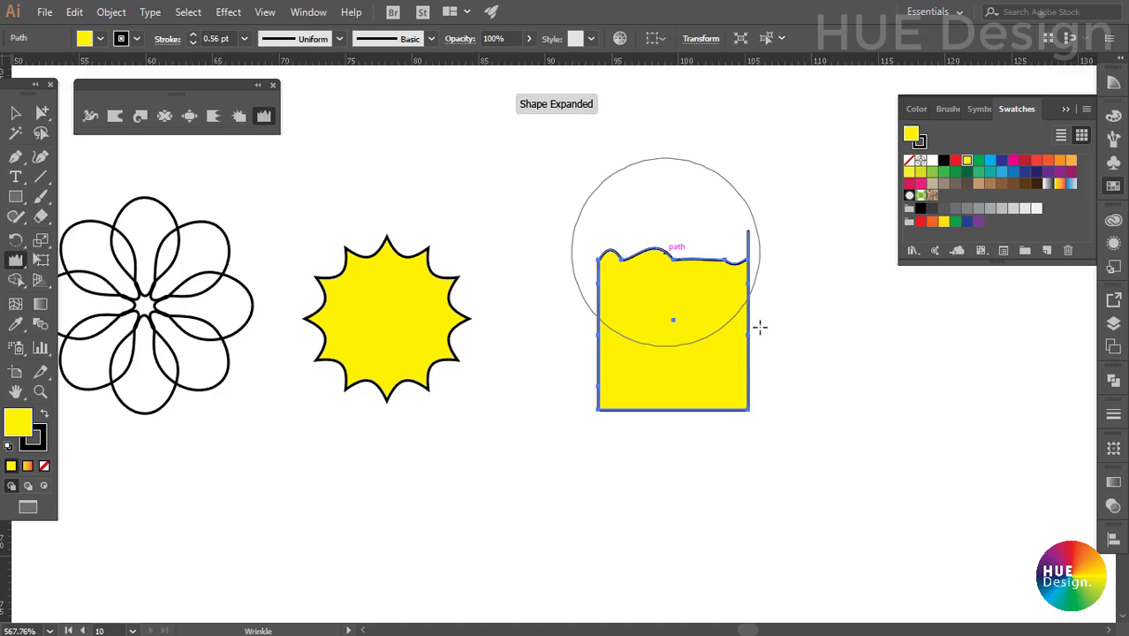
mouse_move(759, 358)
mouse_down()
mouse_move(774, 342)
mouse_move(673, 320)
mouse_up()
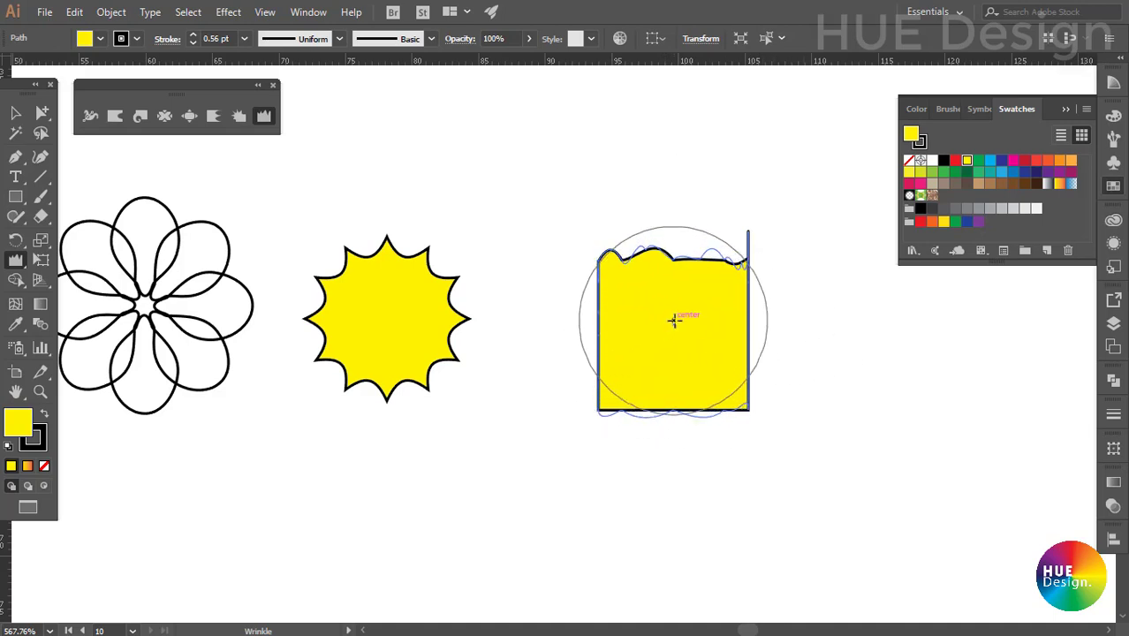
mouse_move(674, 320)
mouse_down()
mouse_move(598, 322)
mouse_move(698, 332)
mouse_move(669, 315)
mouse_up()
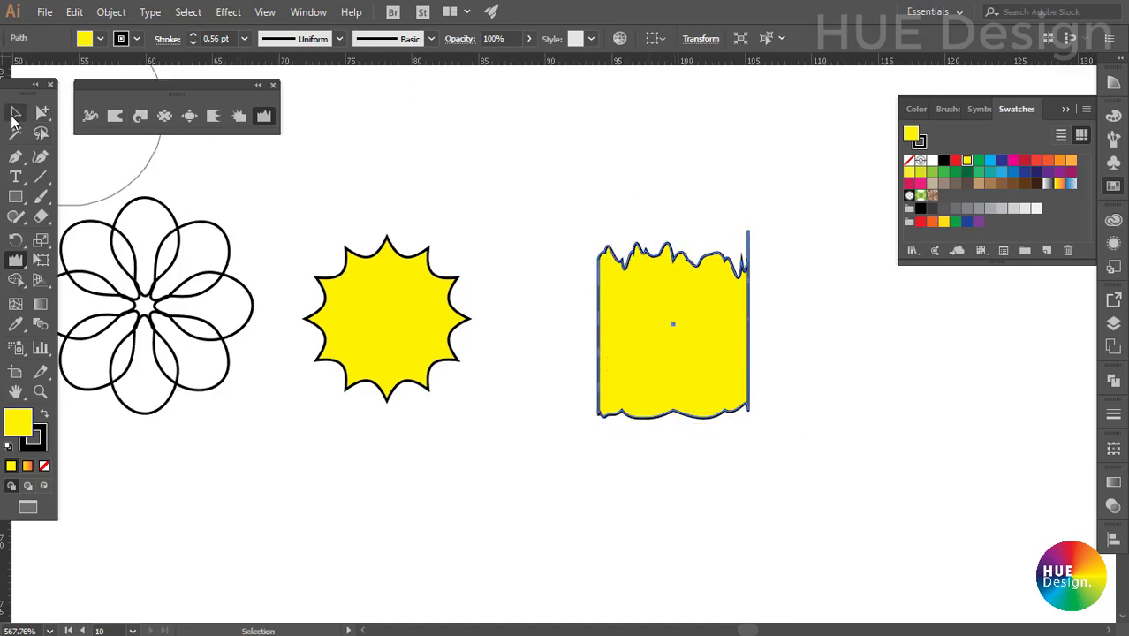
Nudge the wrinkled yellow square slightly left to line it up with the other shapes.
click(15, 114)
click(612, 182)
click(713, 323)
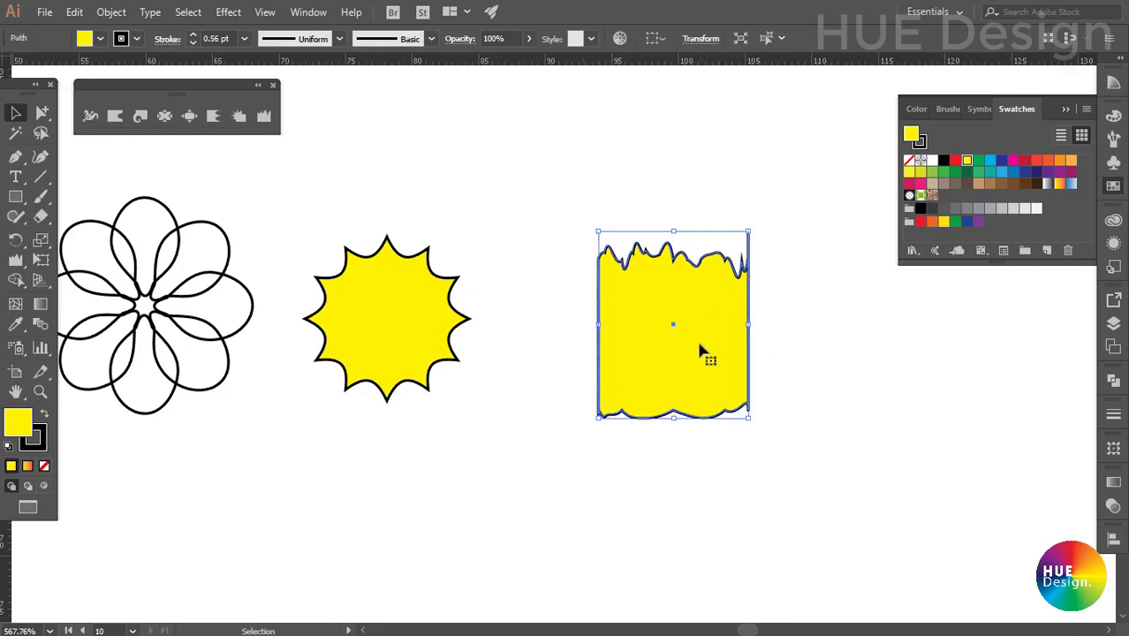
drag(701, 346, 679, 340)
click(502, 338)
Pan and zoom so the twirled sun, flower, spiky star and wrinkled square all show in a row.
scroll(501, 339, left, 2)
scroll(484, 317, left, 1)
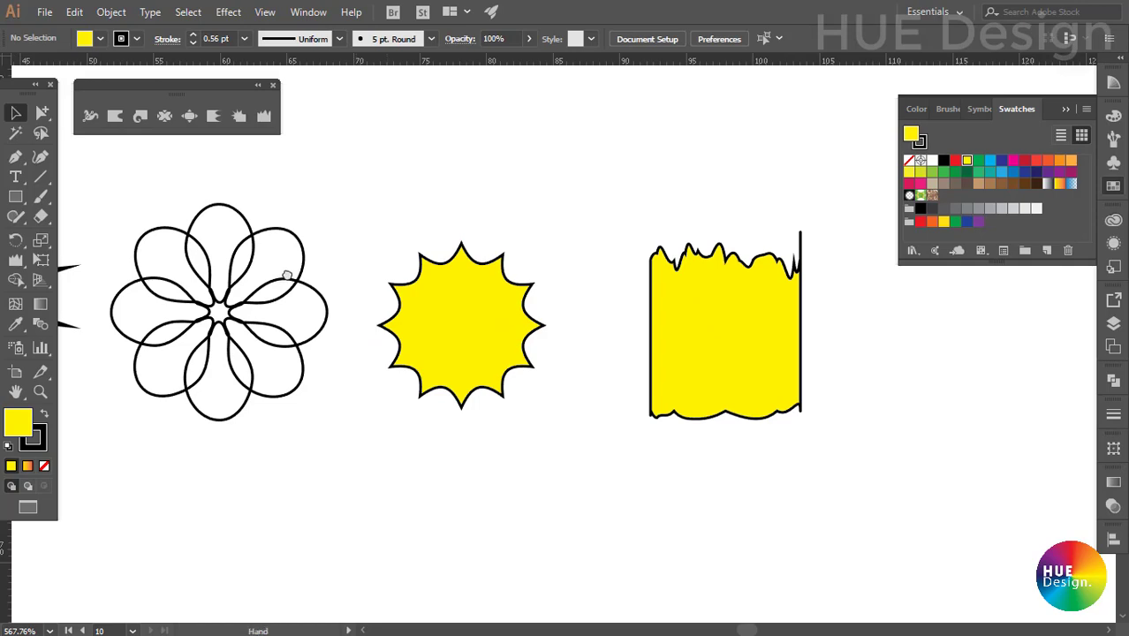
drag(265, 294, 452, 284)
scroll(453, 284, up, 1)
alt+scroll(556, 365, down, 1)
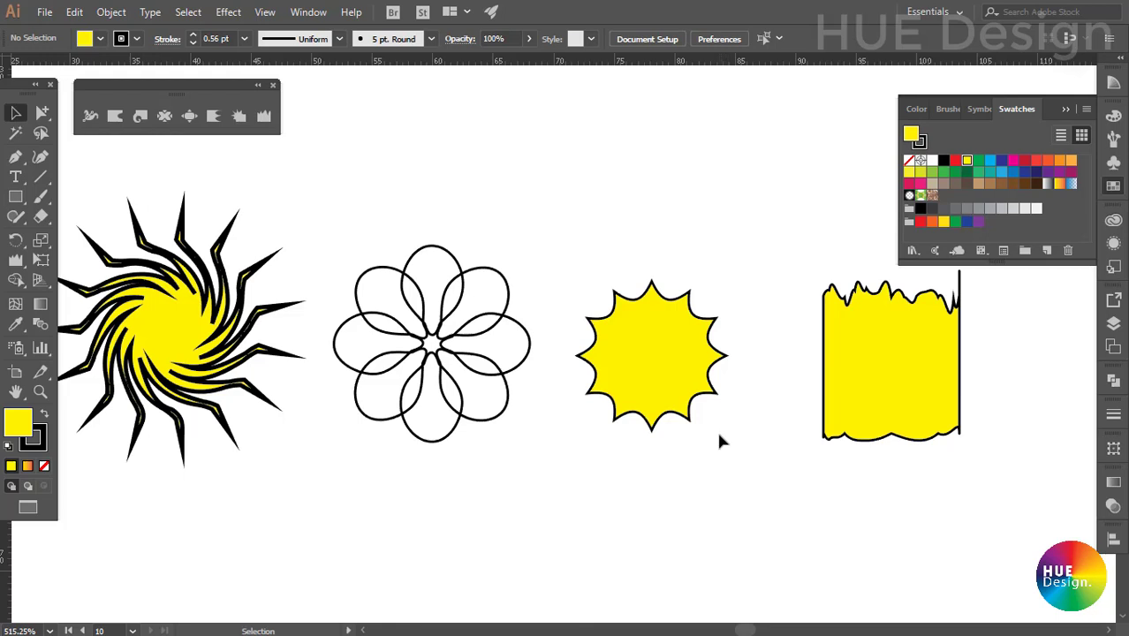
drag(718, 440, 740, 464)
click(711, 405)
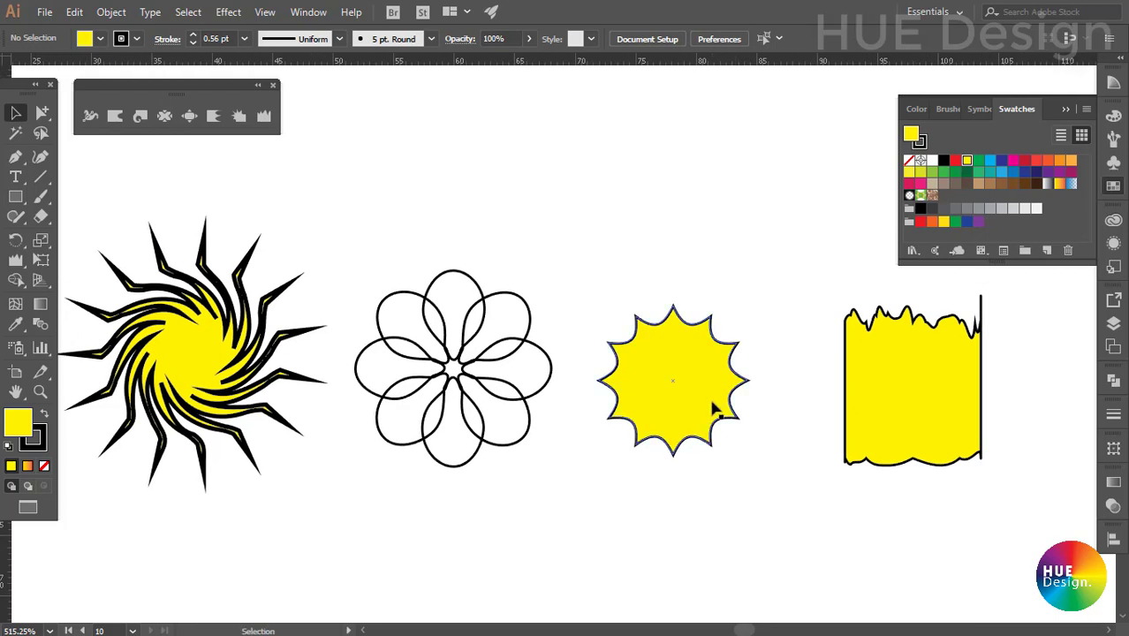
click(805, 507)
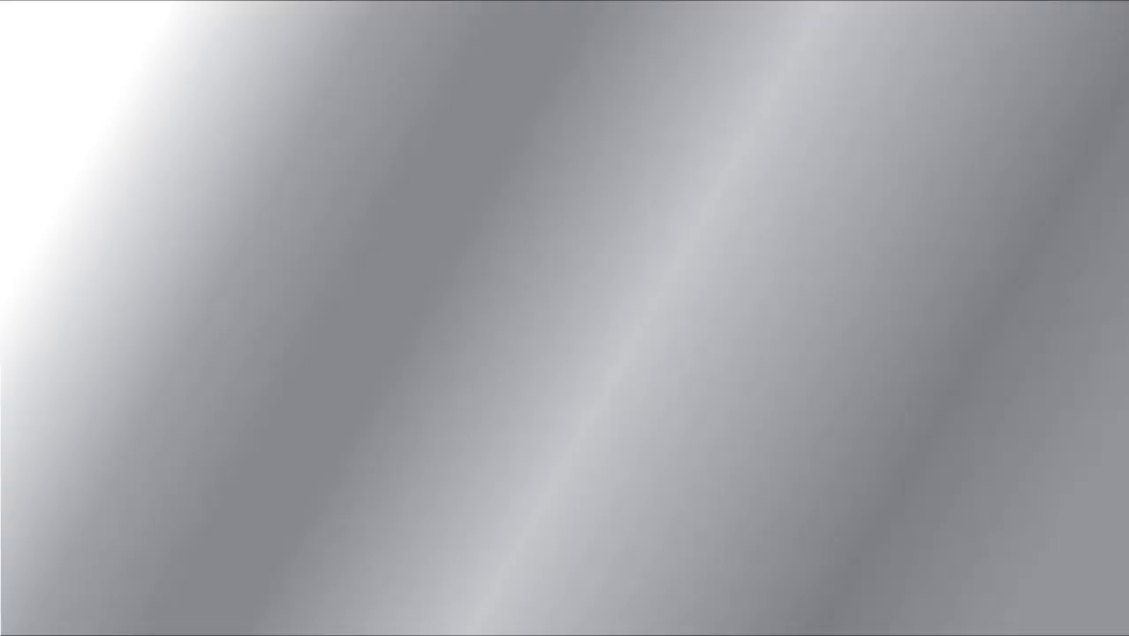